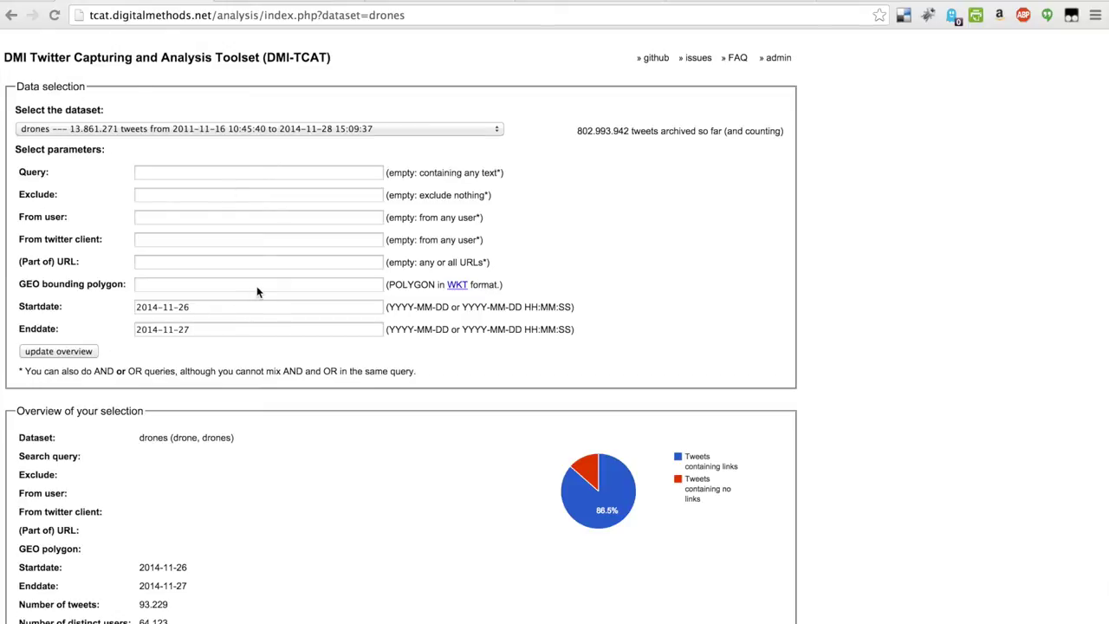
# Scroll through the drones overview page and check the list of available datasets
pyautogui.scroll(-4, 256, 291)
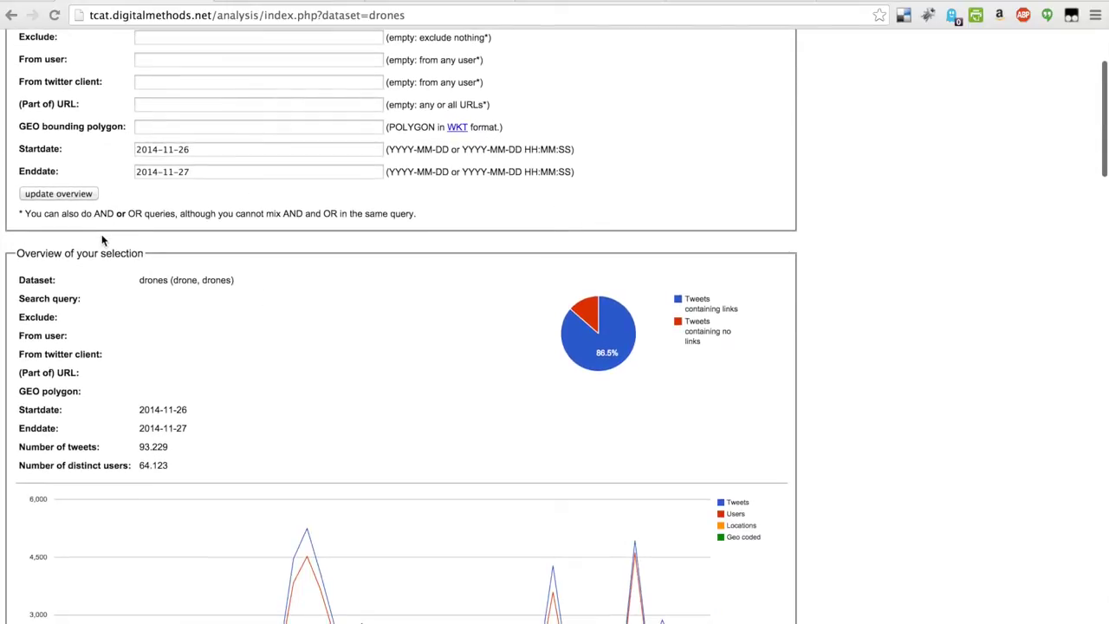
pyautogui.scroll(-3, 69, 360)
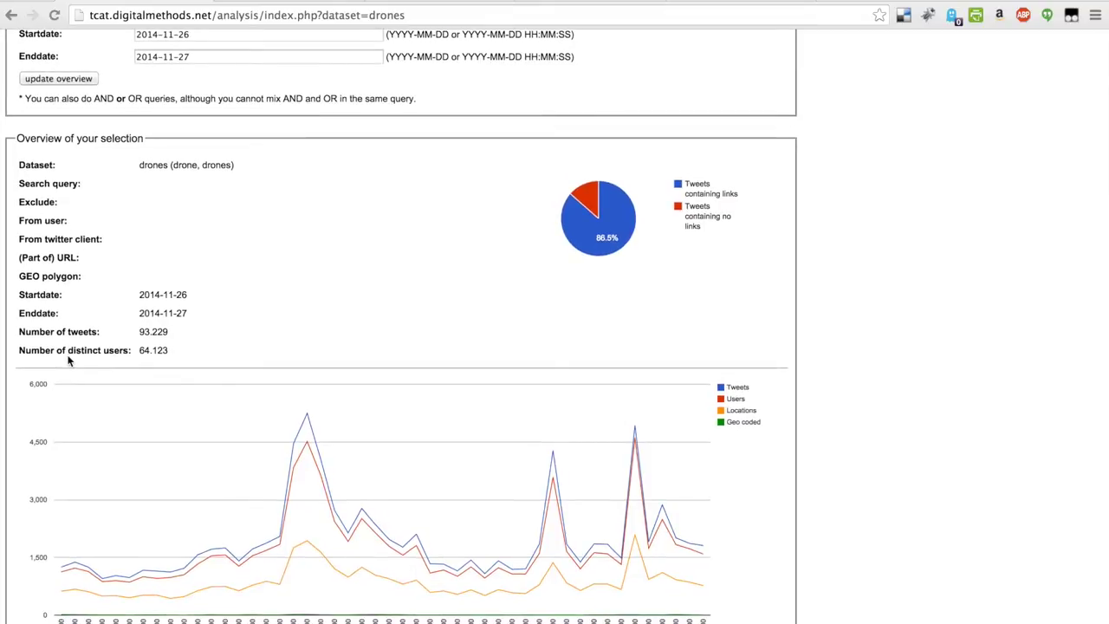
pyautogui.scroll(-9, 70, 361)
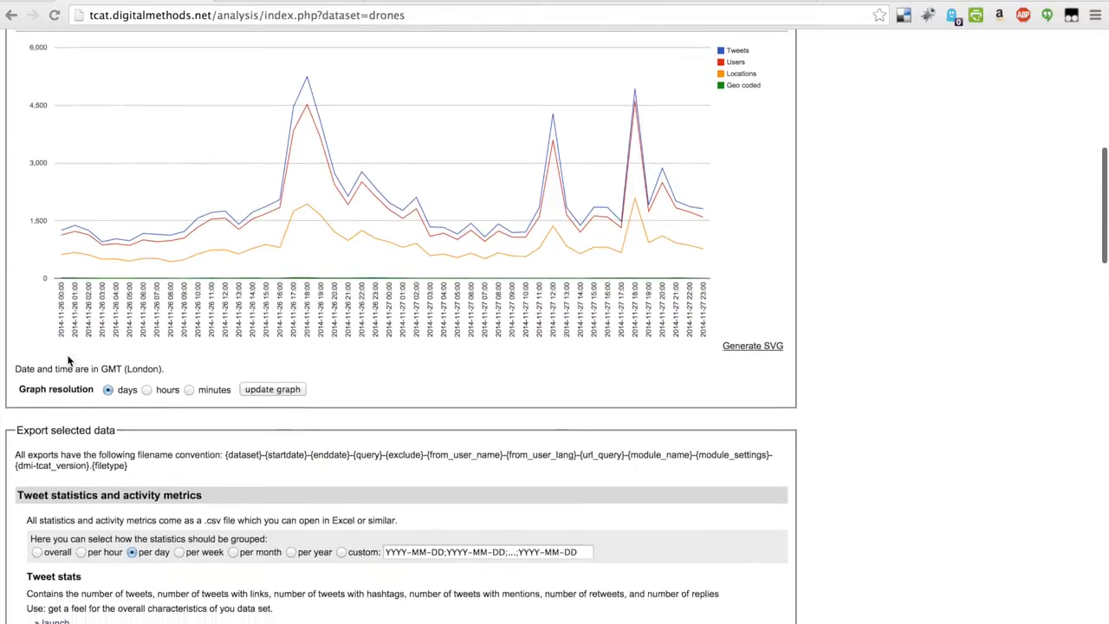
pyautogui.scroll(-4, 69, 360)
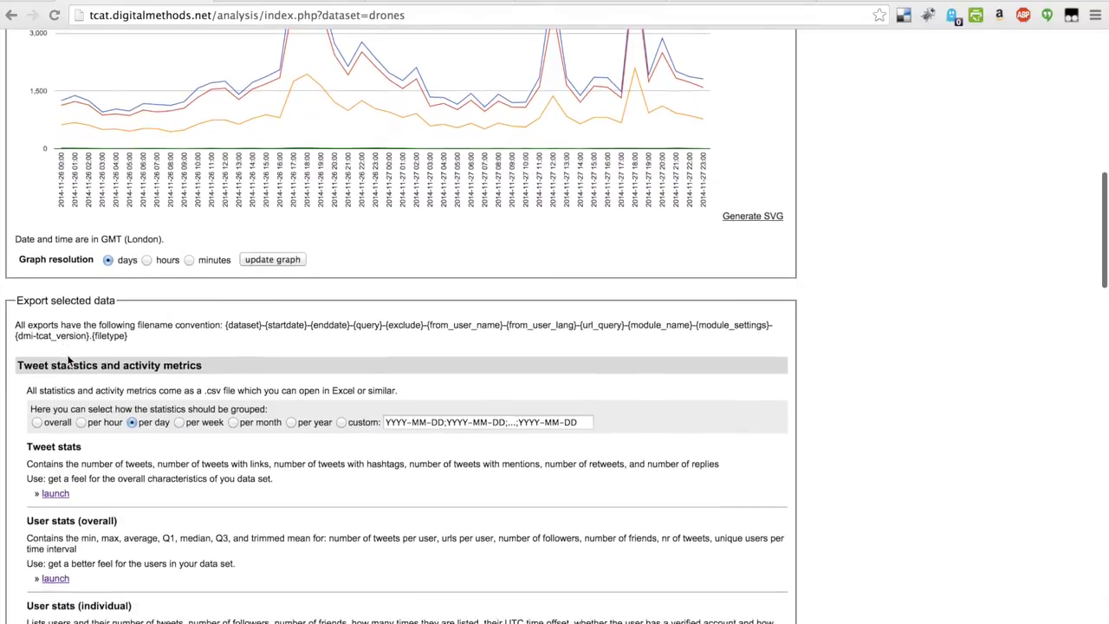
pyautogui.scroll(-8, 69, 360)
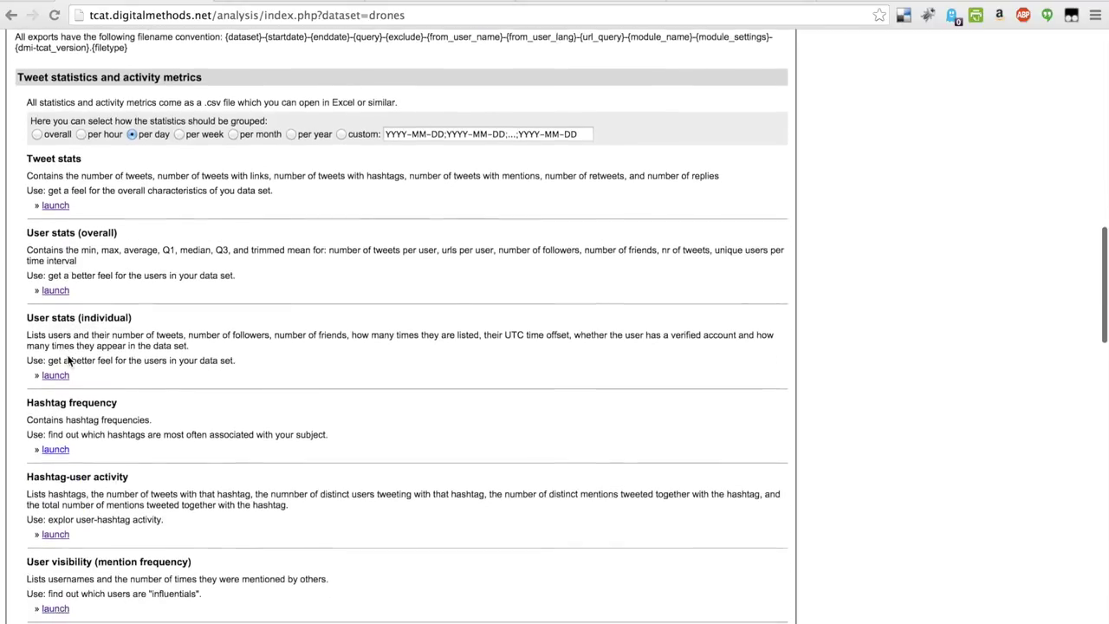
pyautogui.scroll(-4, 69, 360)
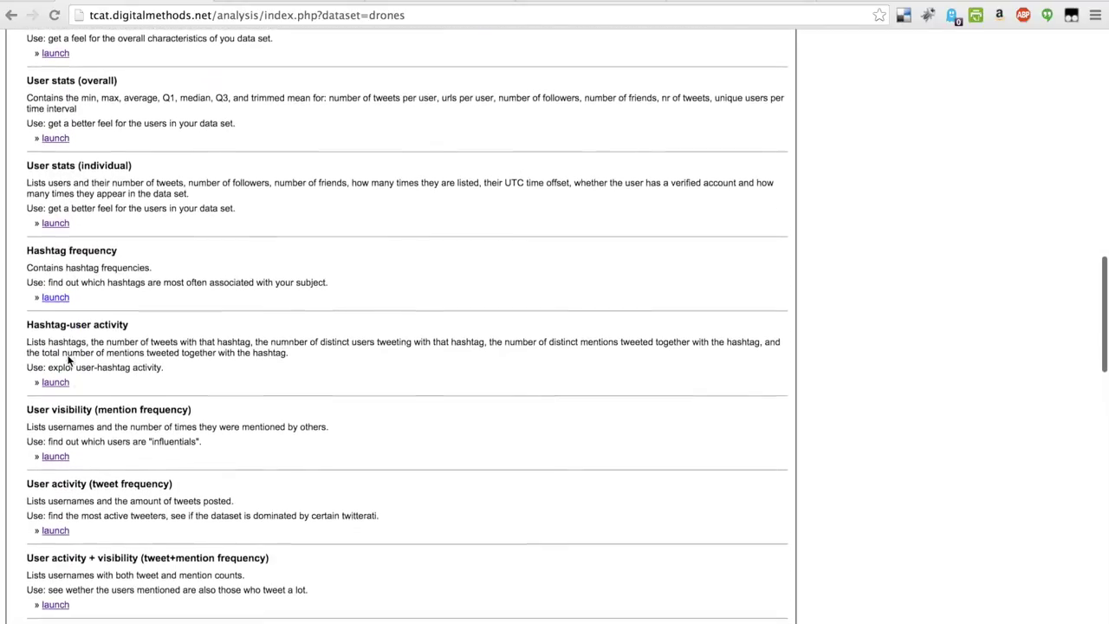
pyautogui.scroll(-5, 69, 360)
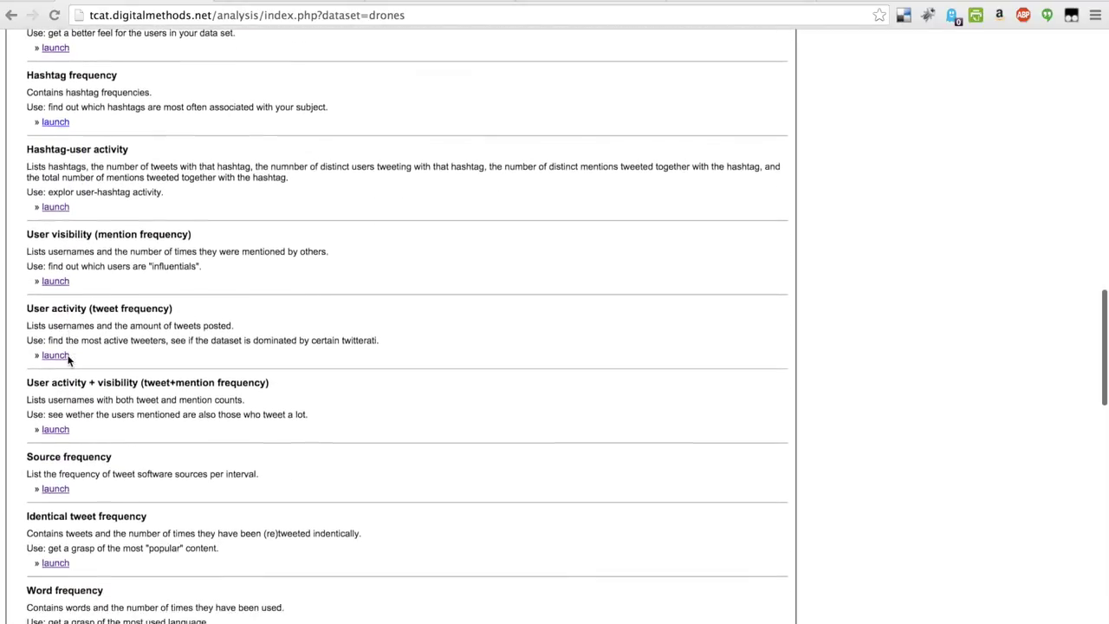
pyautogui.scroll(-7, 70, 360)
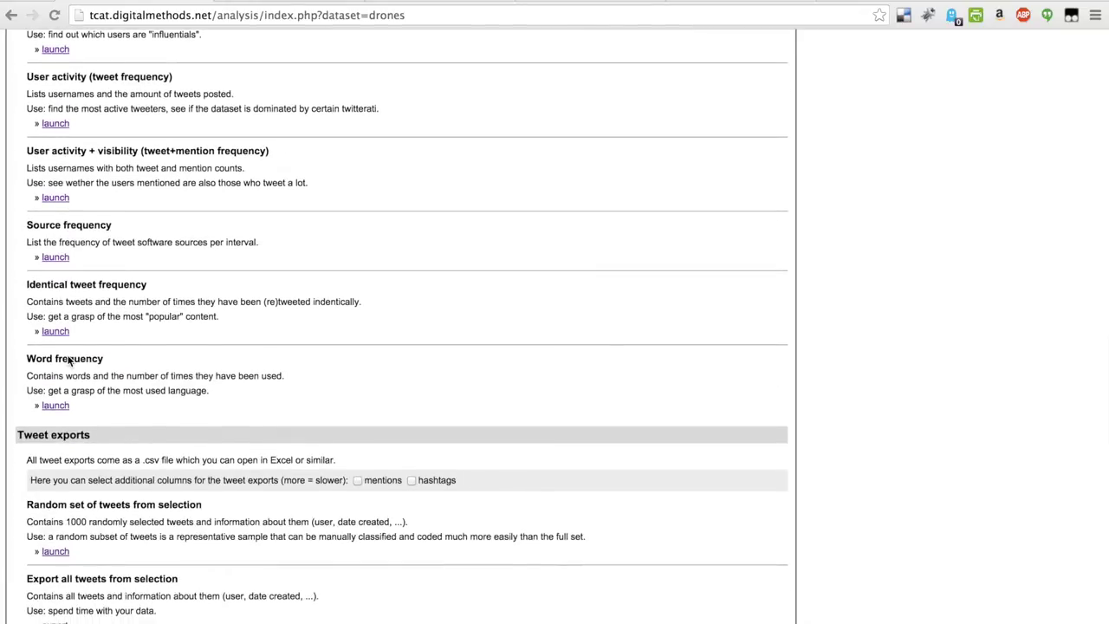
pyautogui.scroll(-6, 70, 360)
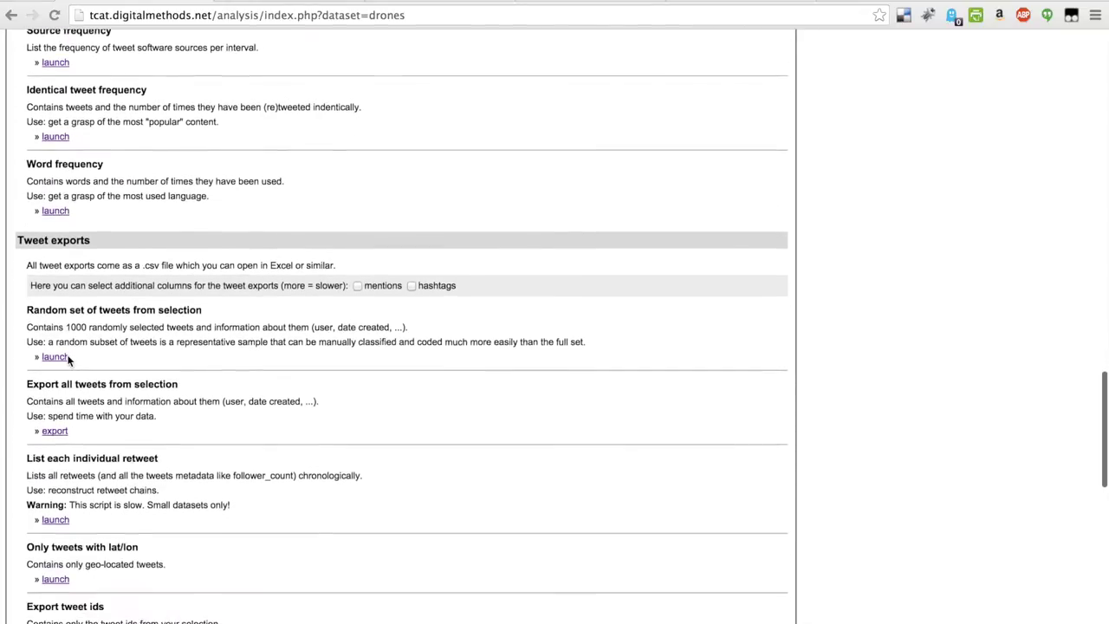
pyautogui.scroll(-15, 69, 360)
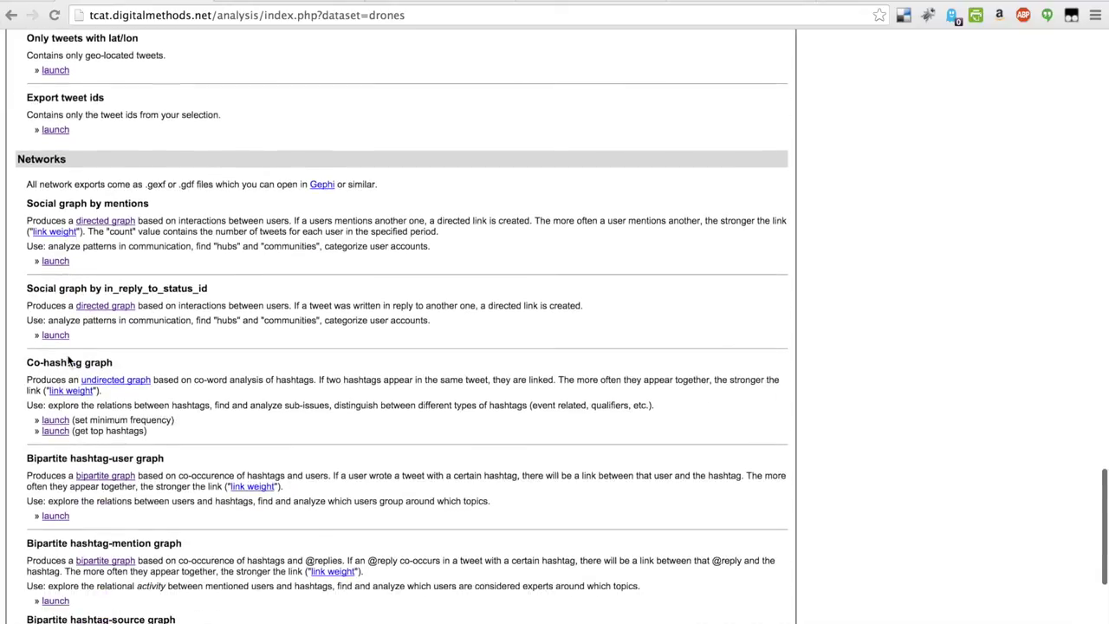
pyautogui.scroll(-10, 69, 362)
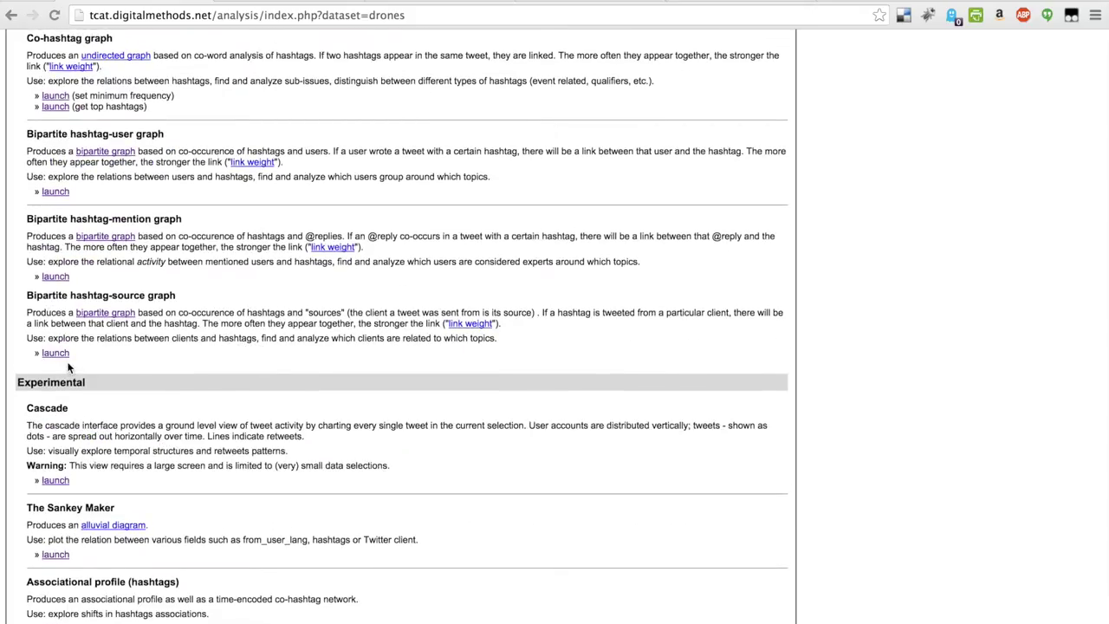
pyautogui.scroll(20, 69, 368)
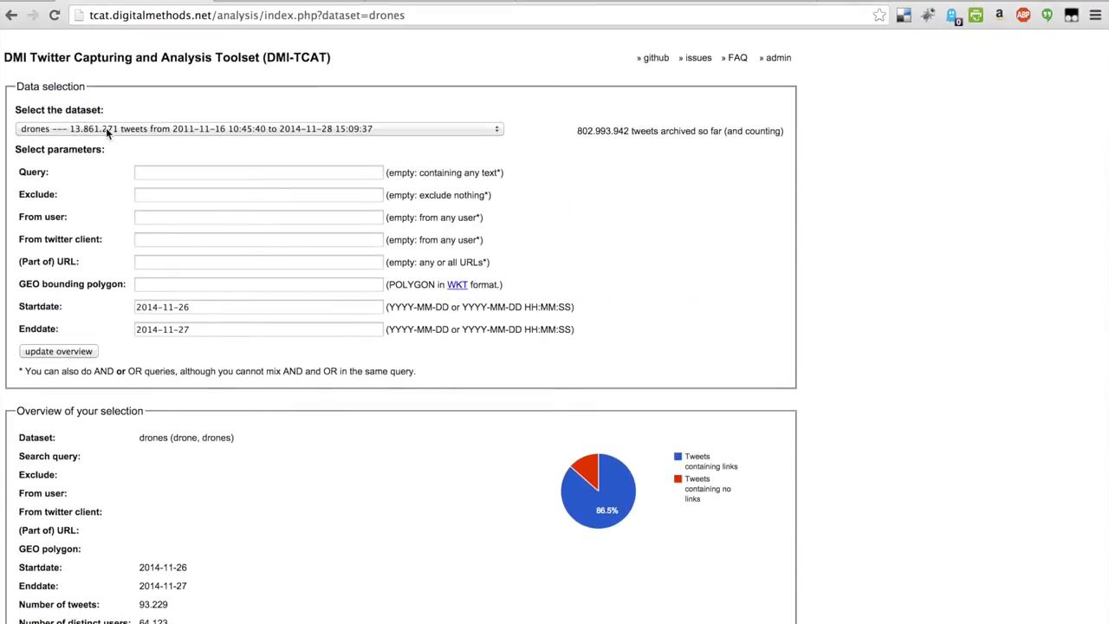
pyautogui.click(106, 127)
pyautogui.scroll(4, 106, 130)
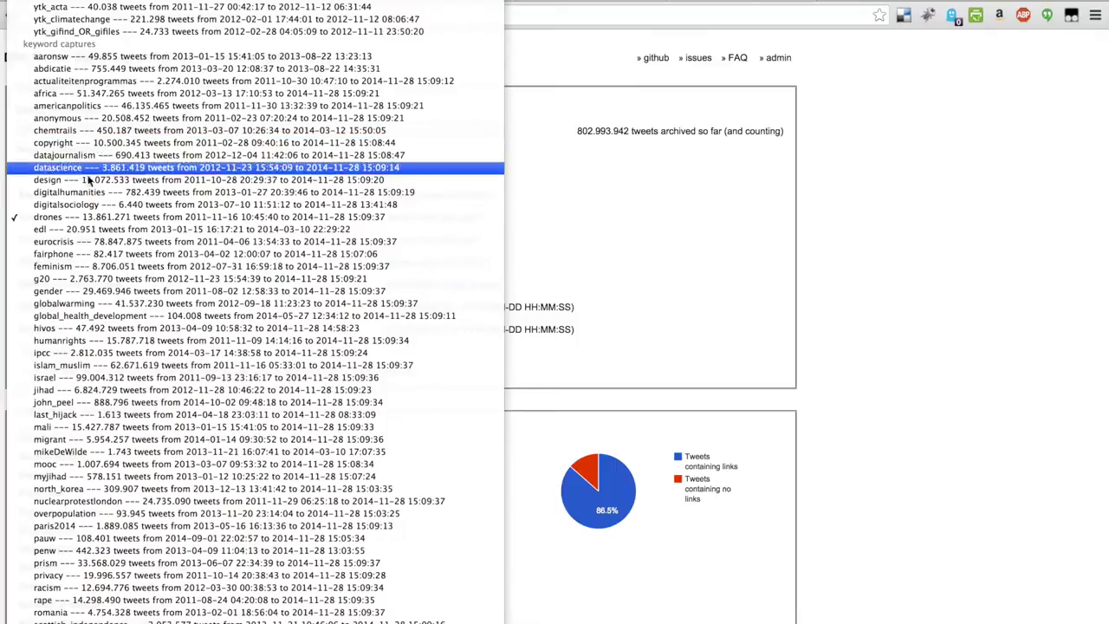
# Keep drones as the dataset and change the start date year to give 2013-11-26
pyautogui.click(148, 217)
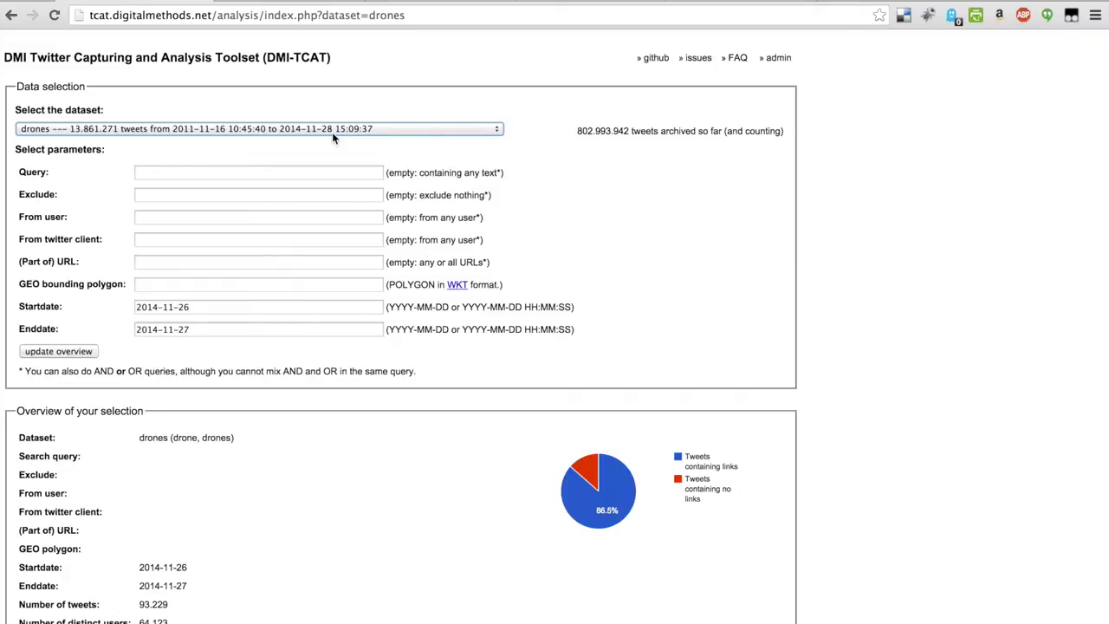
pyautogui.click(333, 132)
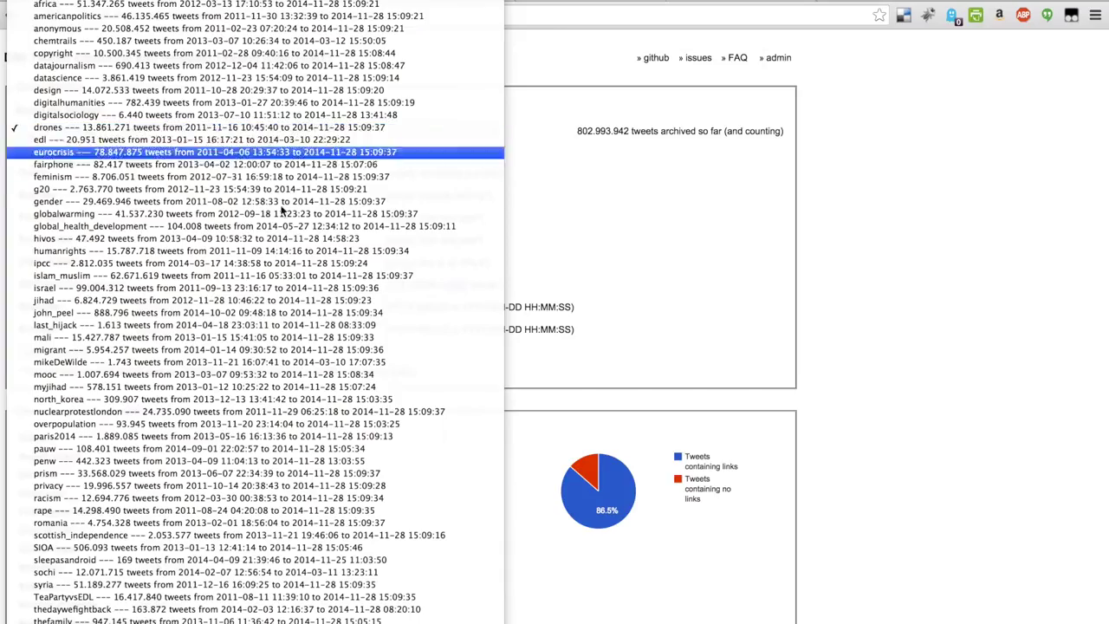
pyautogui.click(262, 125)
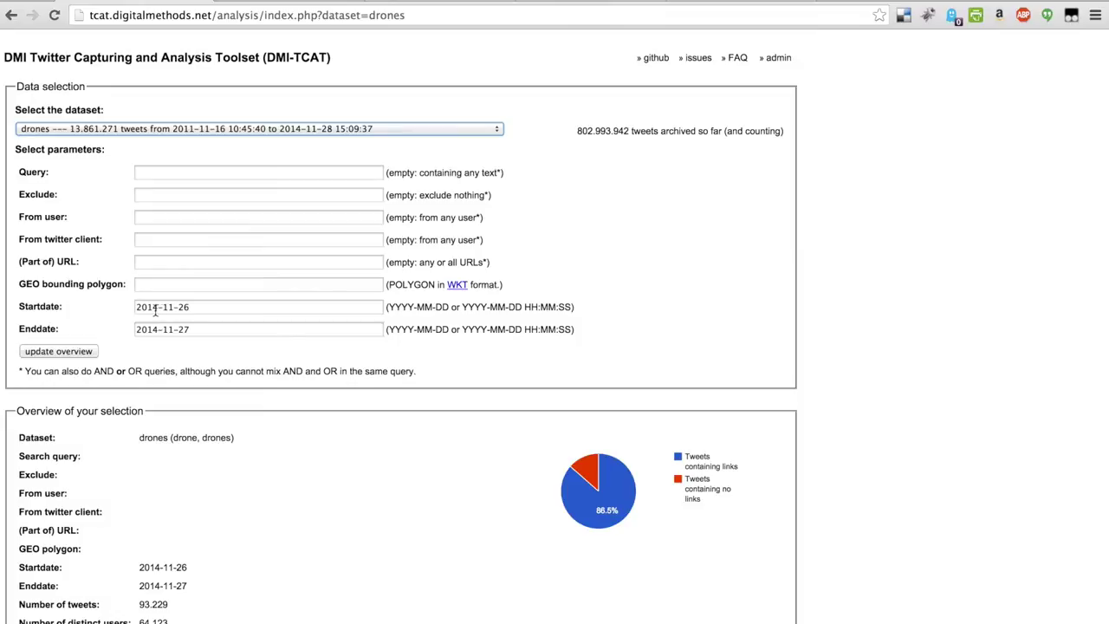
pyautogui.moveTo(153, 310); pyautogui.dragTo(277, 309)
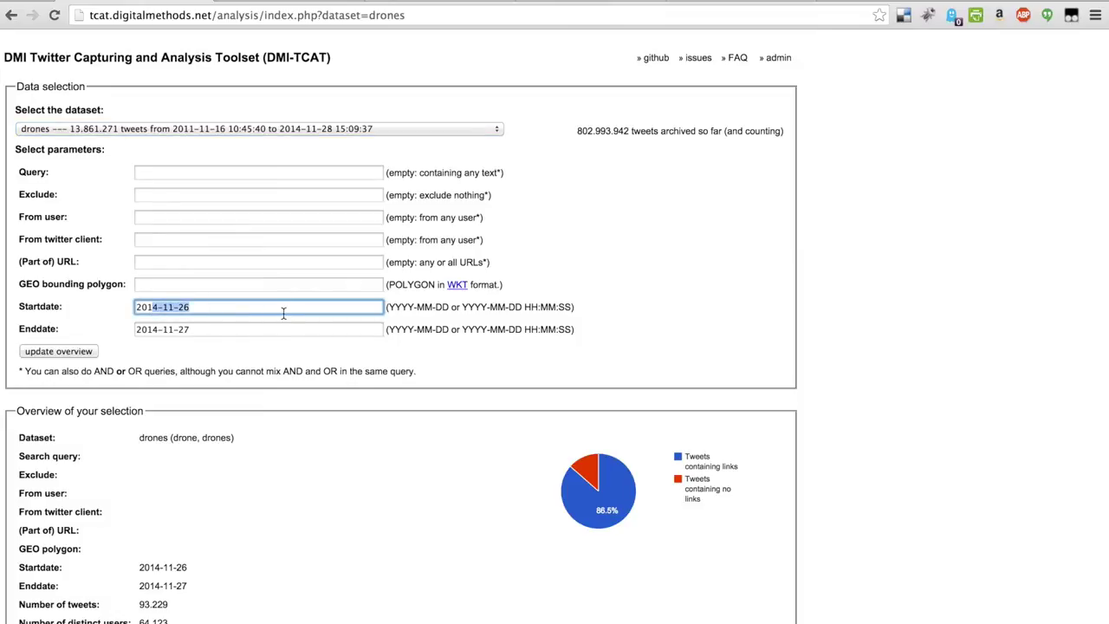
pyautogui.write('3-11-26')
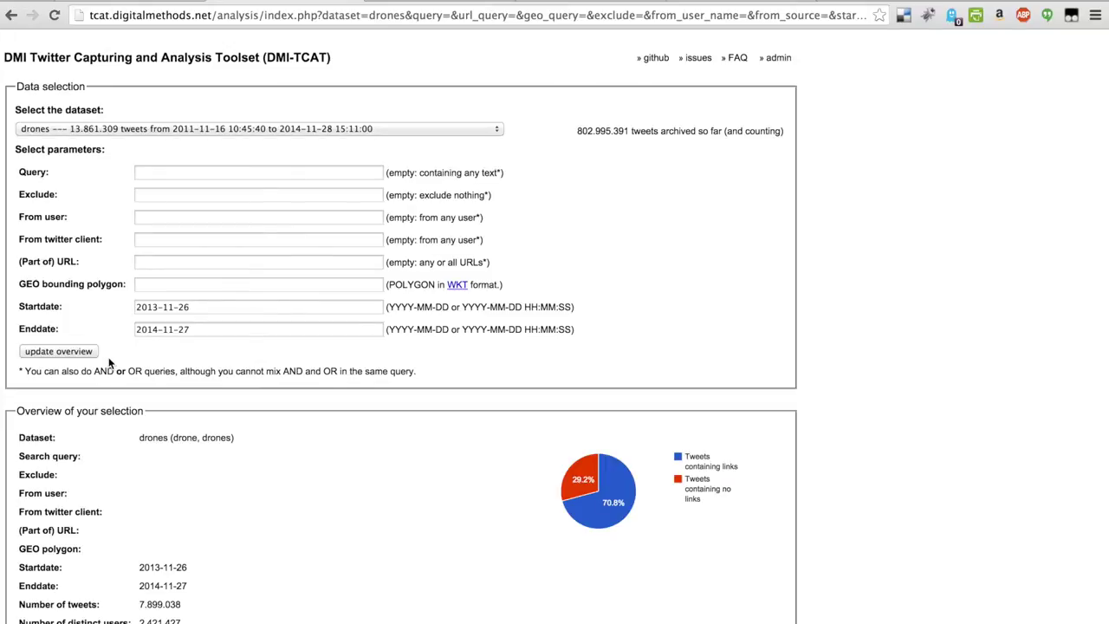
pyautogui.scroll(-5, 109, 362)
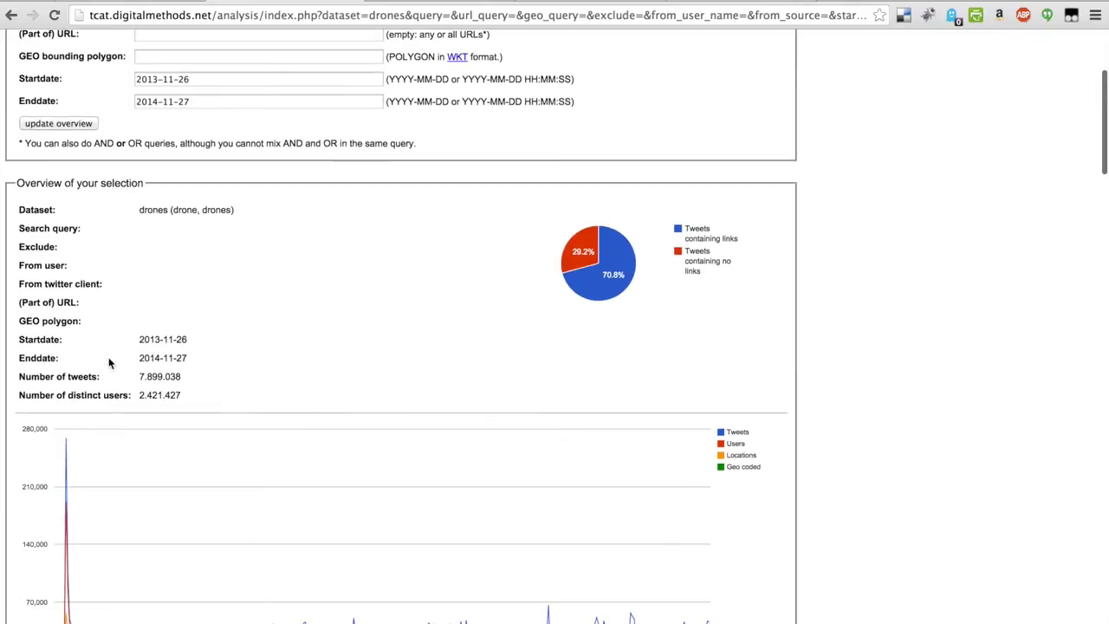
pyautogui.scroll(-3, 108, 362)
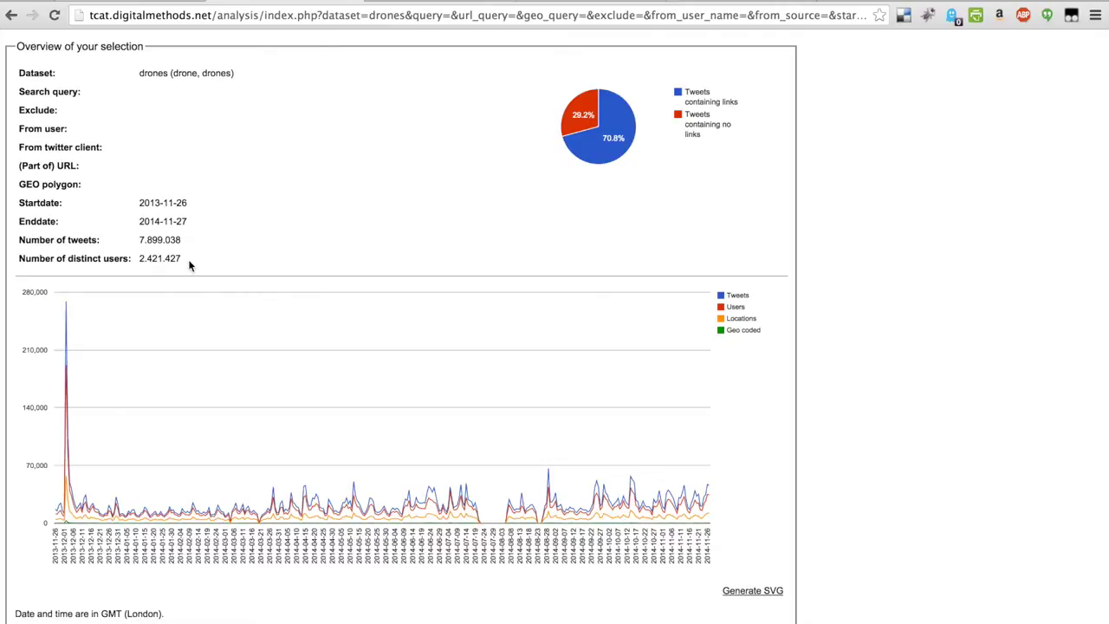
pyautogui.scroll(-1, 188, 259)
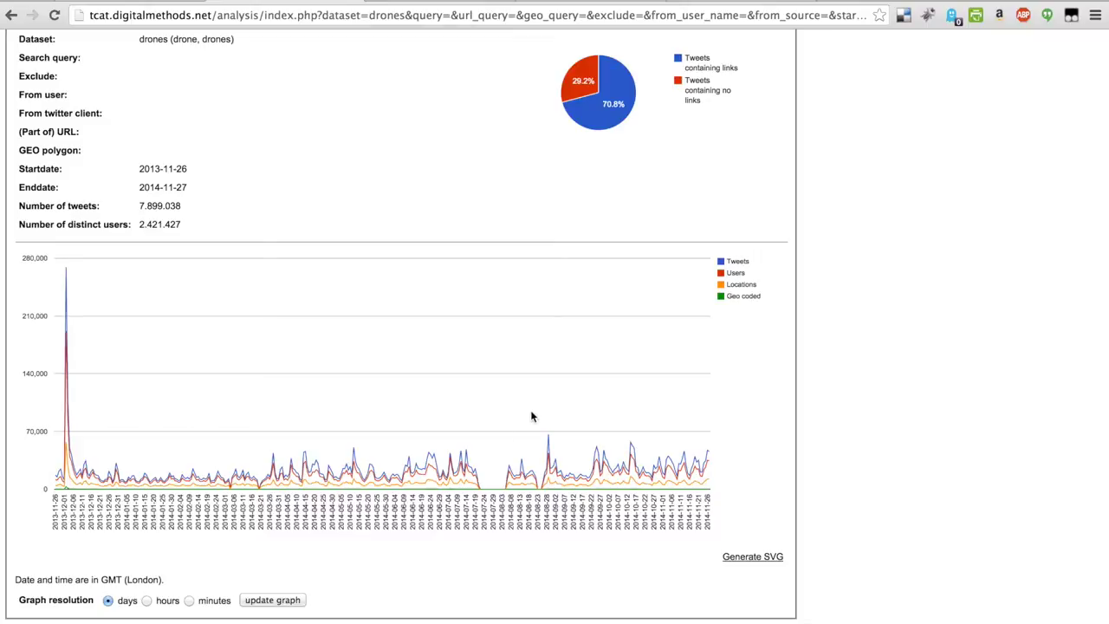
pyautogui.moveTo(483, 474)
pyautogui.moveTo(367, 474)
pyautogui.moveTo(585, 491)
pyautogui.scroll(10, 584, 491)
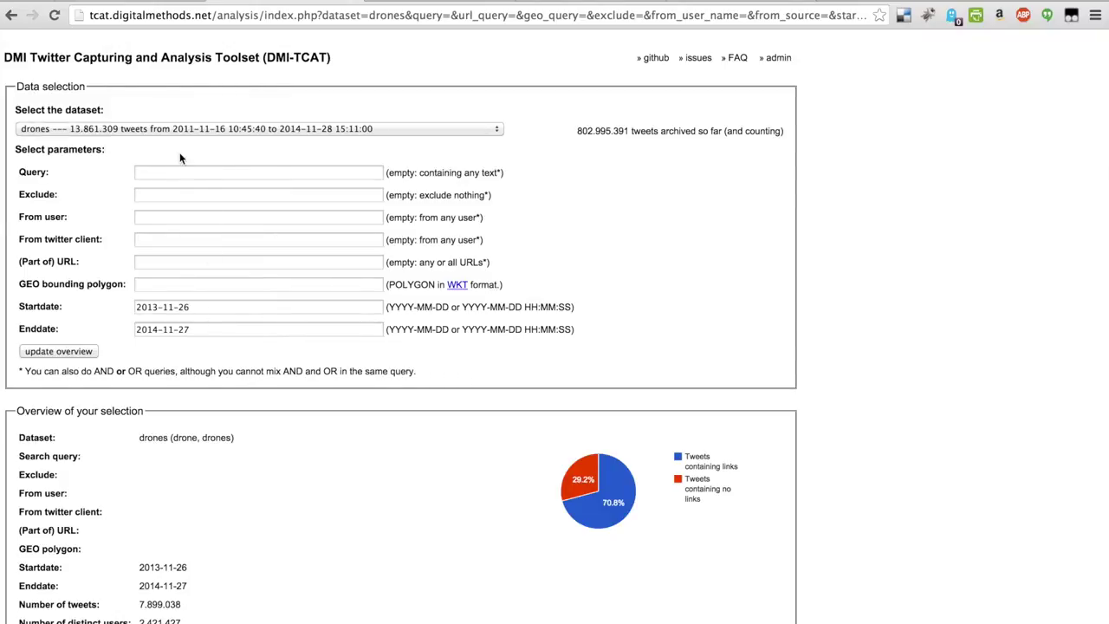
# Apply the query 'amazon' to the drones selection and scroll down to the updated chart
pyautogui.click(145, 172)
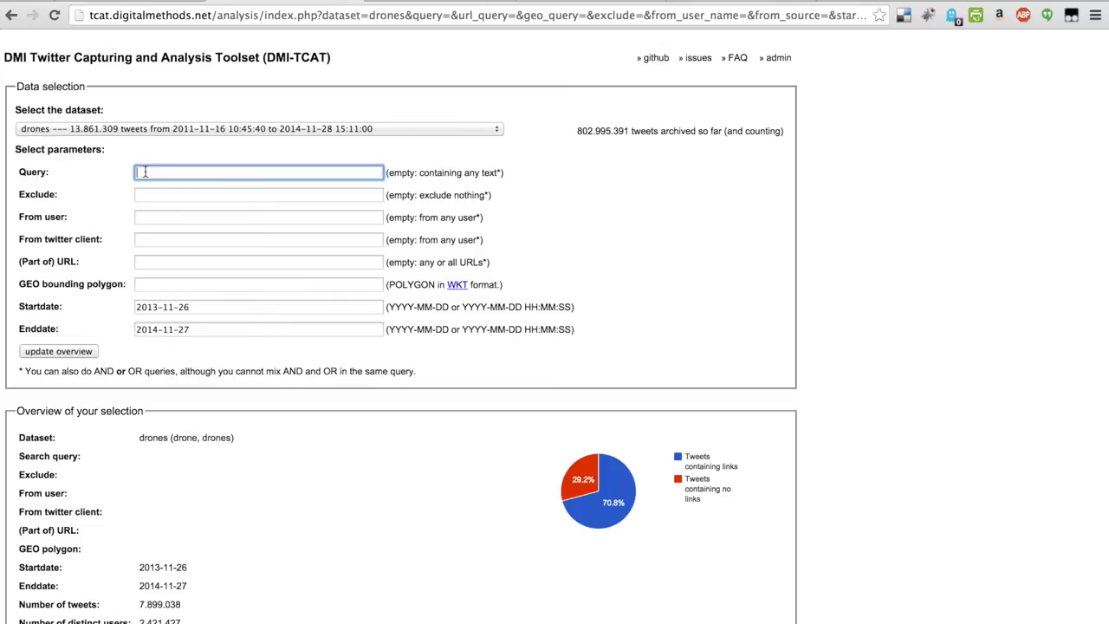
pyautogui.write('amazon')
pyautogui.press('Return')
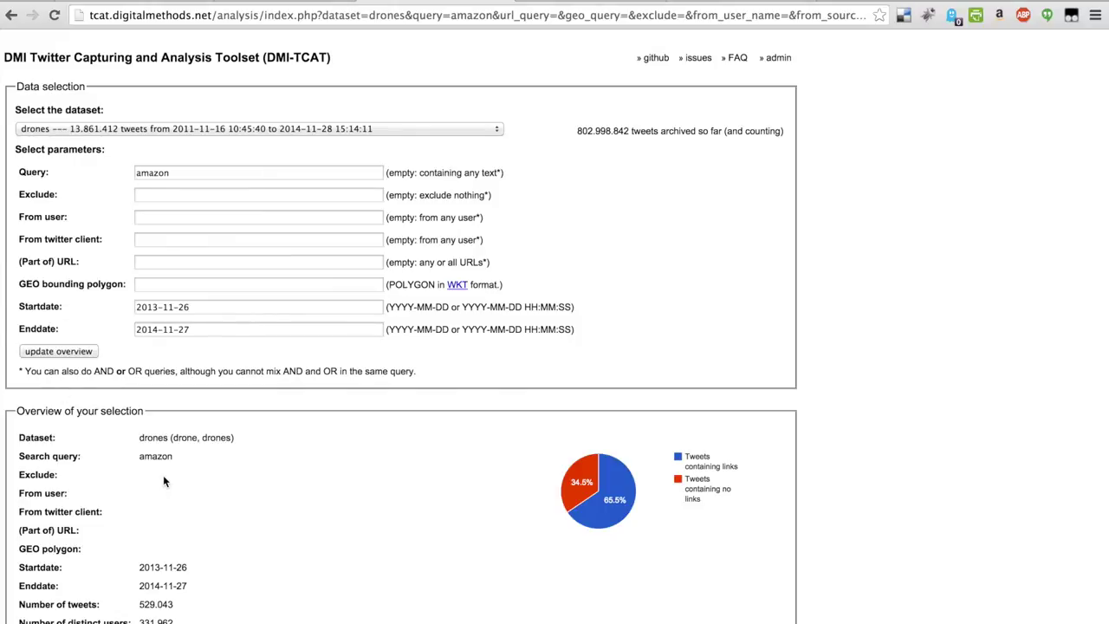
pyautogui.scroll(-3, 164, 477)
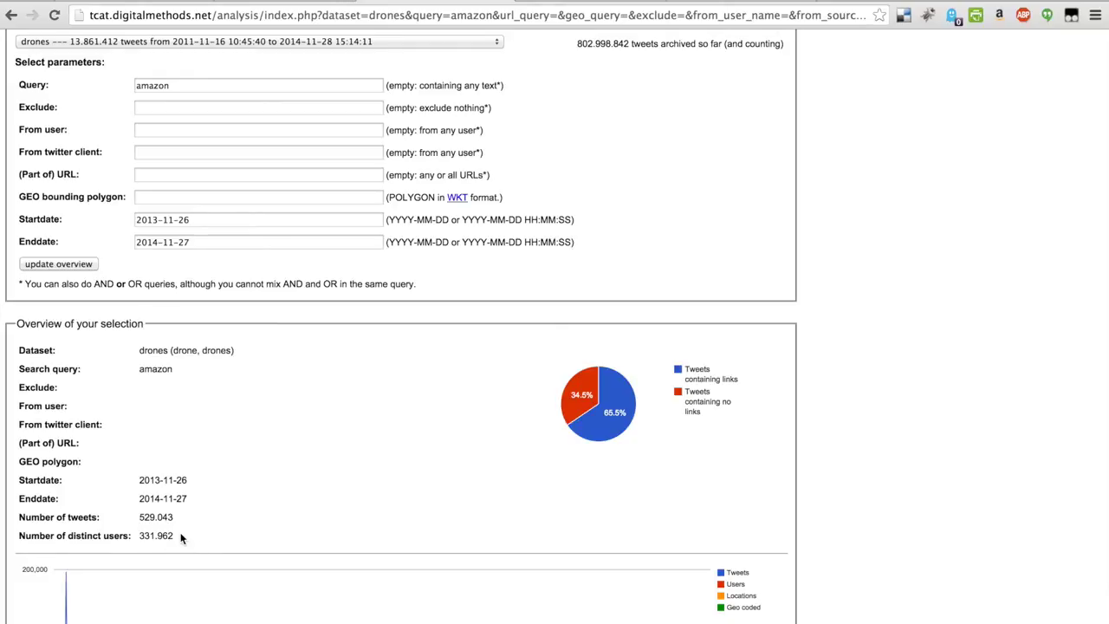
pyautogui.scroll(-4, 341, 487)
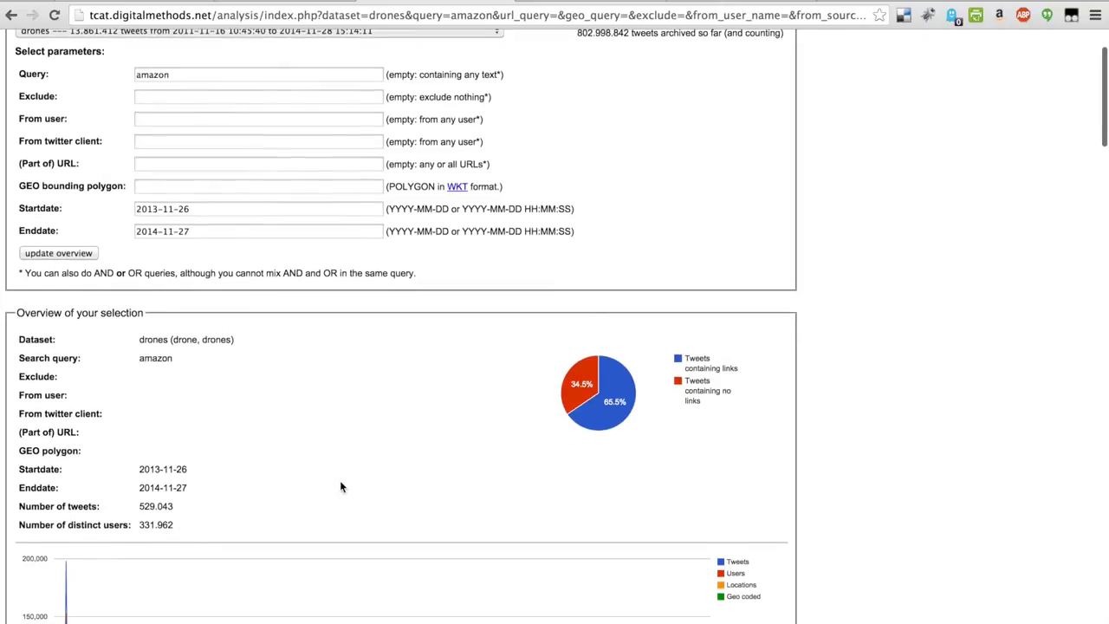
pyautogui.scroll(-1, 341, 487)
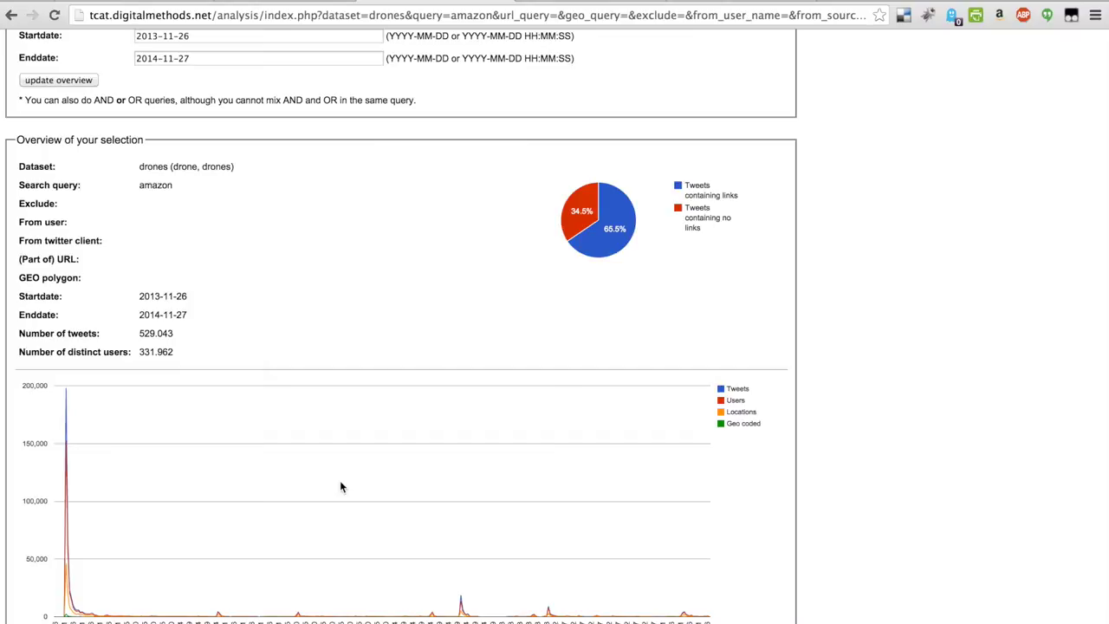
pyautogui.scroll(-2, 340, 487)
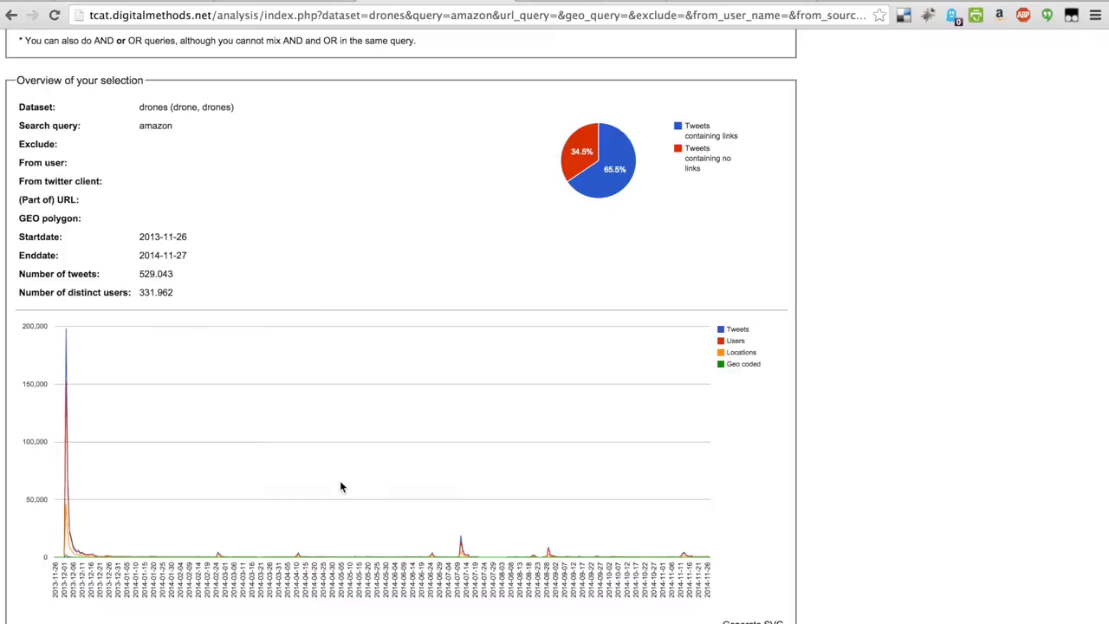
pyautogui.scroll(-5, 341, 487)
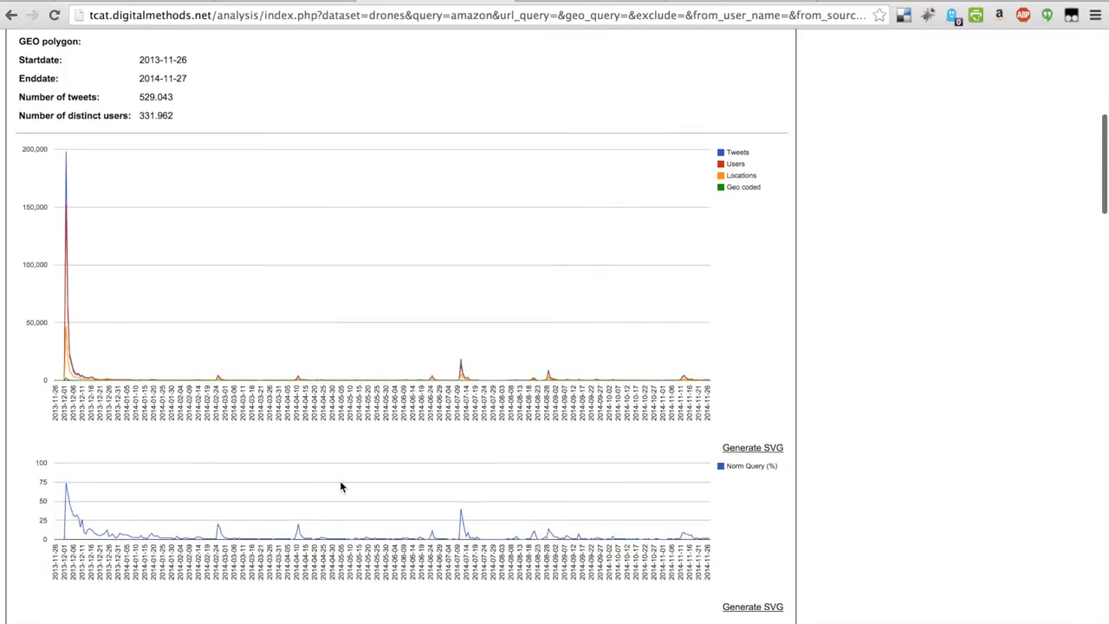
pyautogui.scroll(-1, 341, 487)
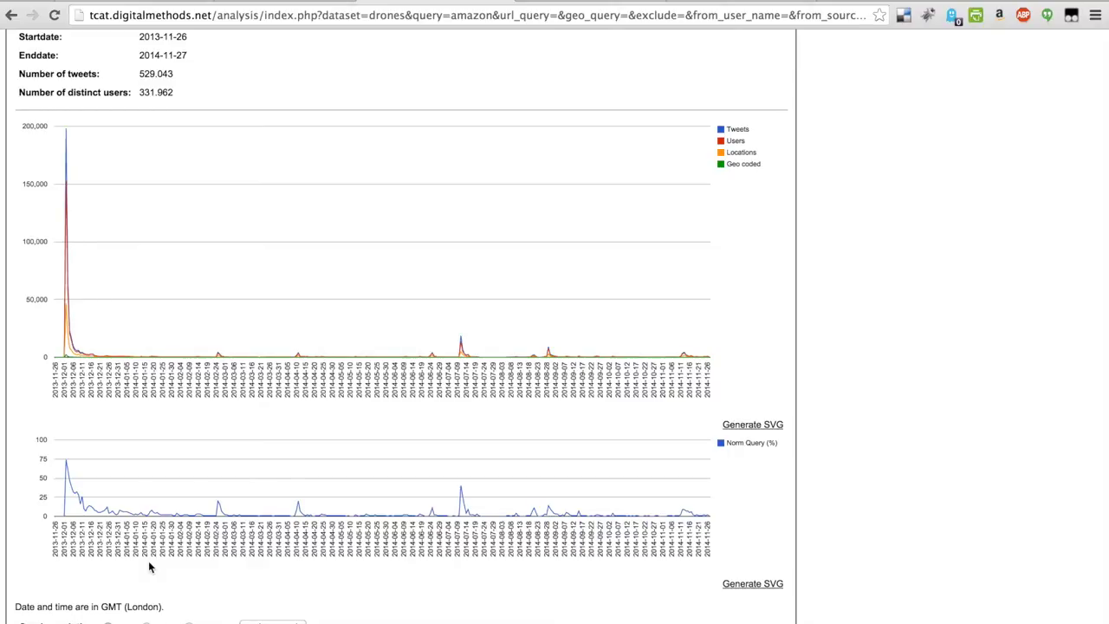
pyautogui.moveTo(67, 466)
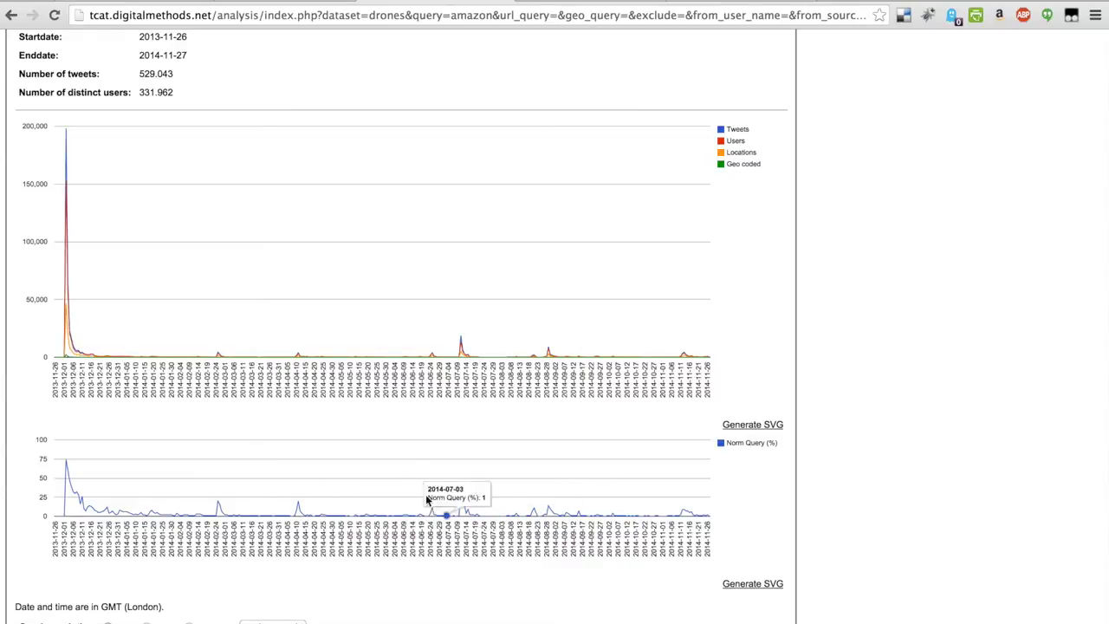
pyautogui.scroll(6, 400, 467)
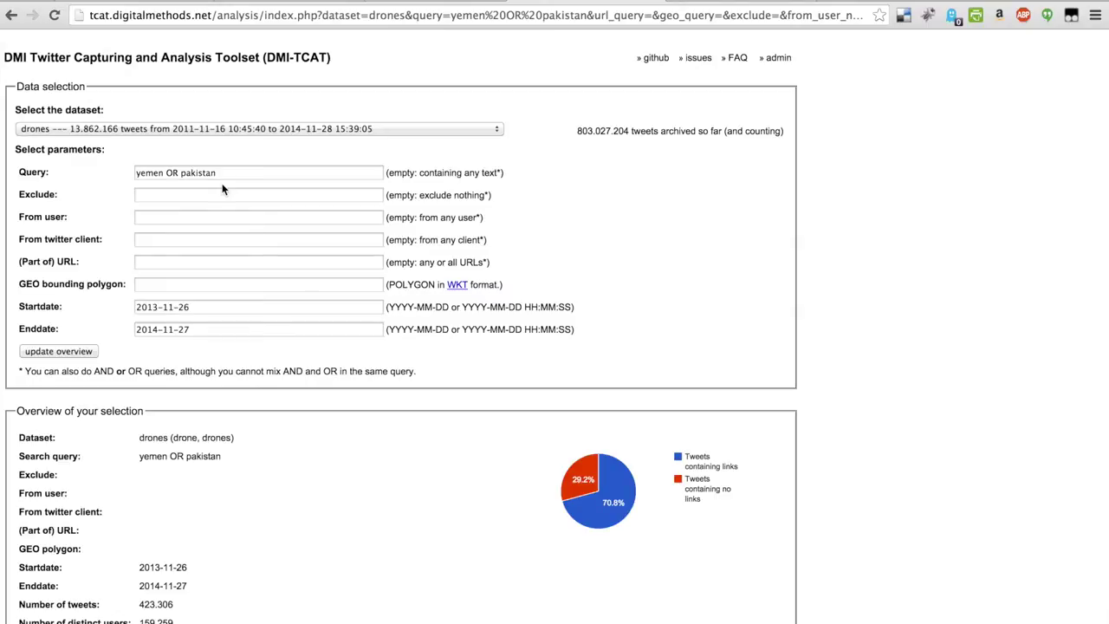
# Try AND in place of OR in the 'yemen OR pakistan' query, then restore OR
pyautogui.doubleClick(172, 173)
pyautogui.write('AND')
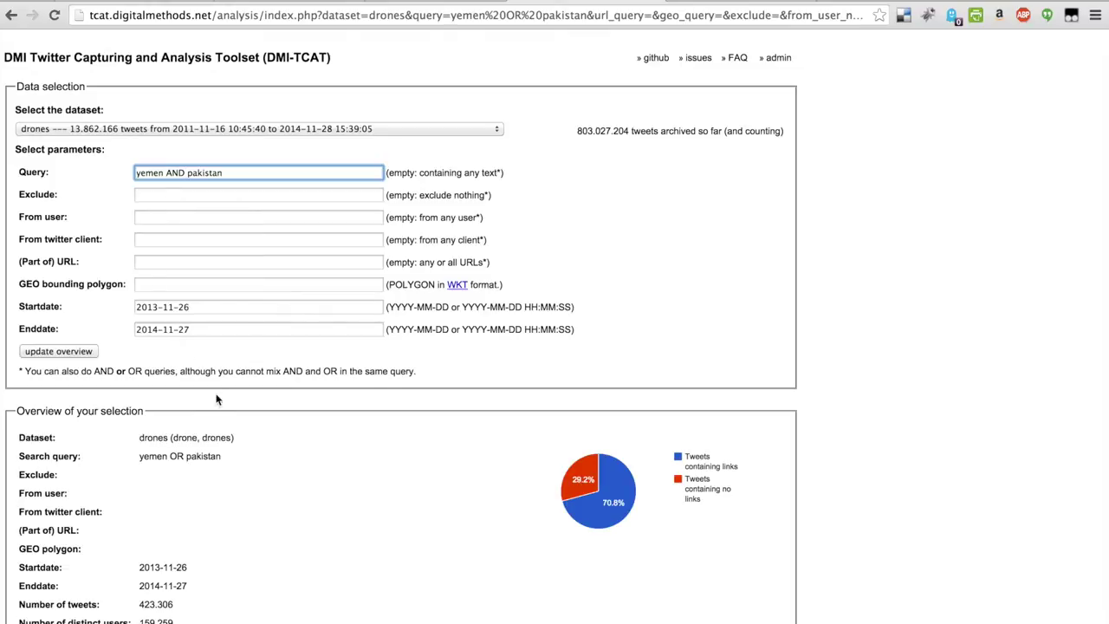
pyautogui.hotkey('alt', 'shift', 'Left')
pyautogui.write('OR')
pyautogui.click(617, 151)
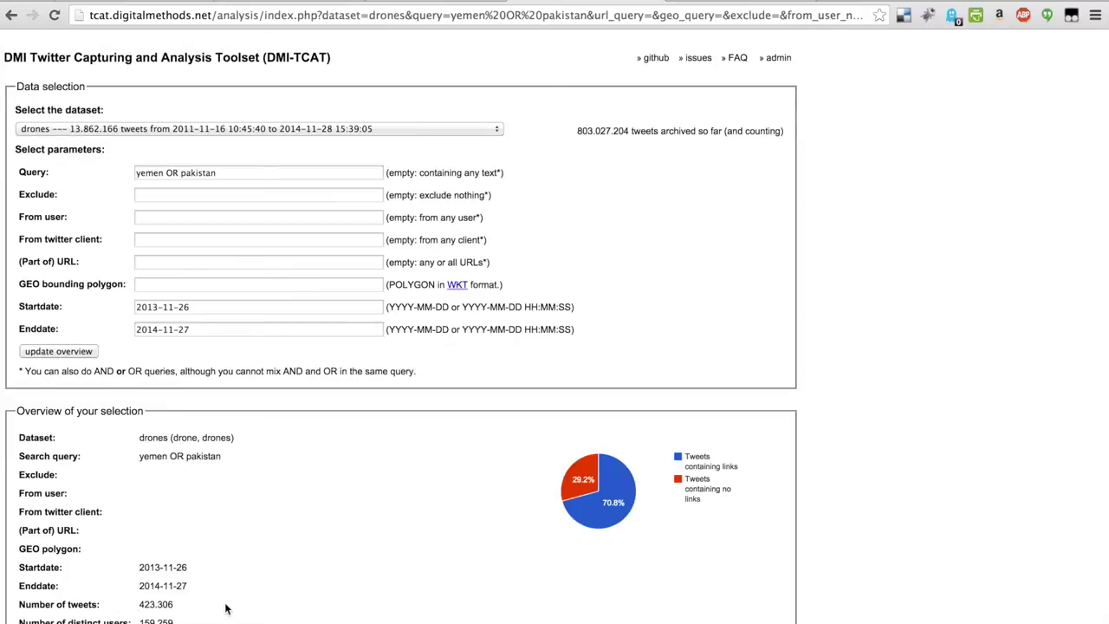
pyautogui.scroll(-3, 225, 609)
pyautogui.scroll(-4, 225, 609)
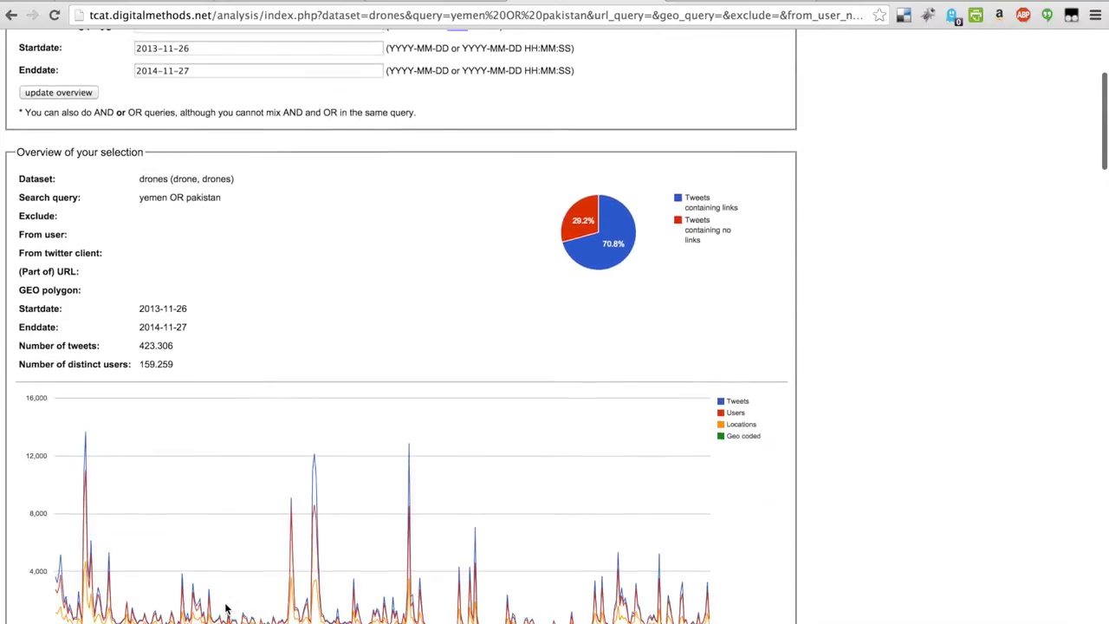
pyautogui.scroll(-2, 225, 608)
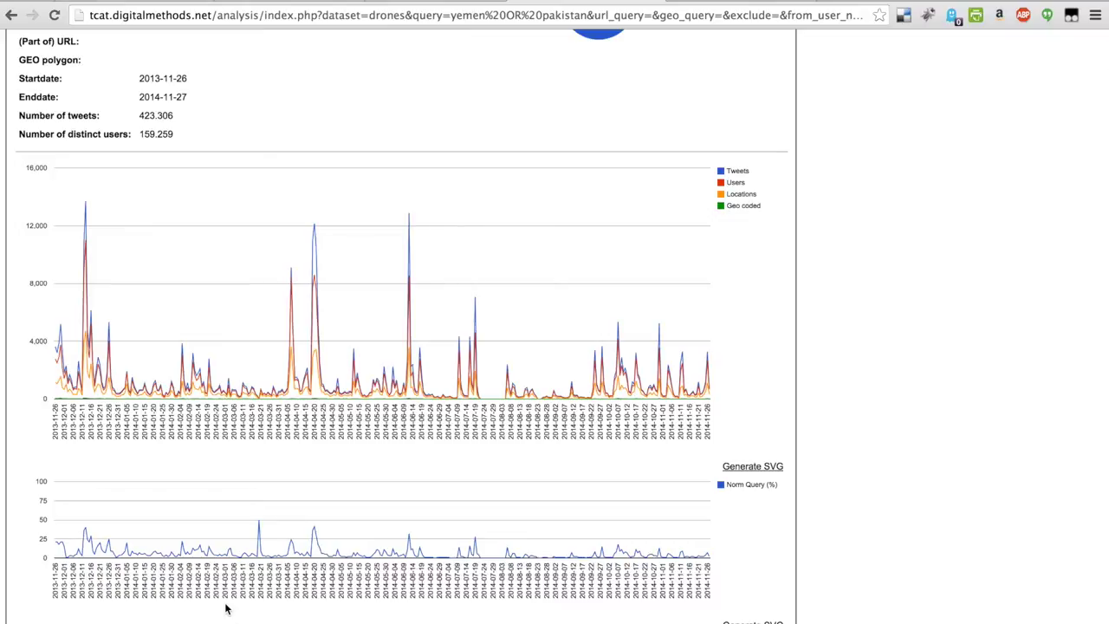
pyautogui.scroll(-1, 225, 609)
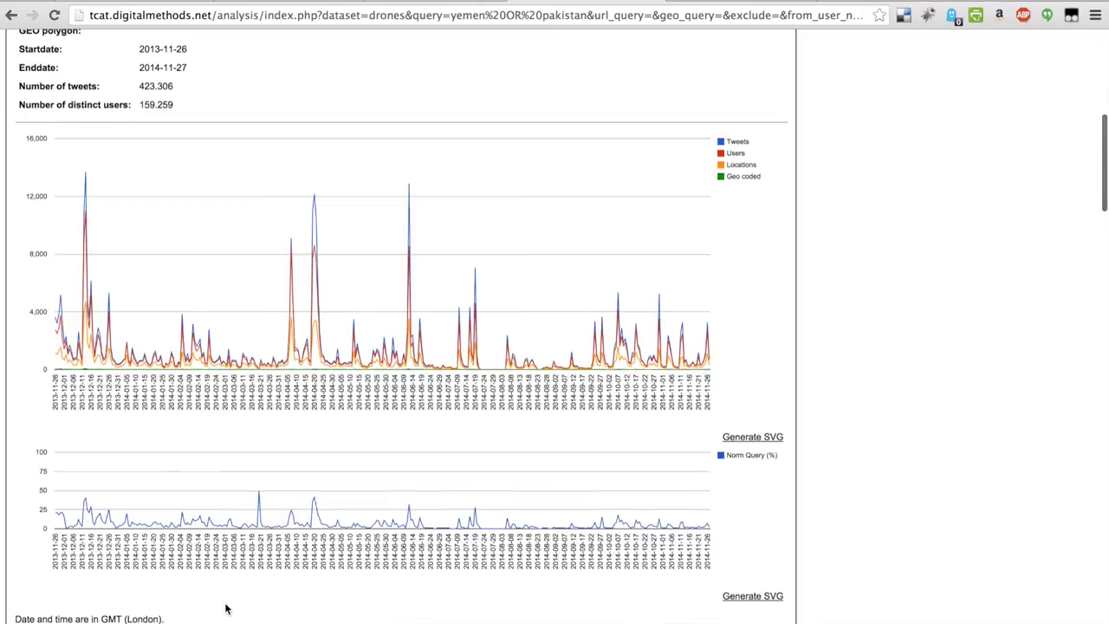
pyautogui.scroll(3, 225, 609)
pyautogui.scroll(5, 227, 608)
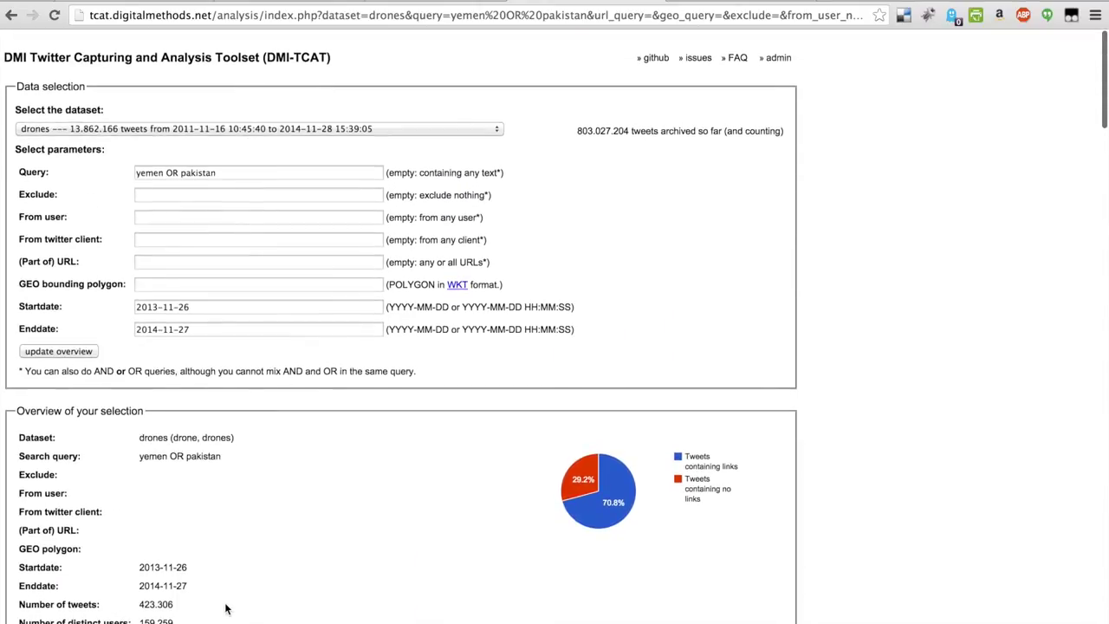
pyautogui.click(190, 195)
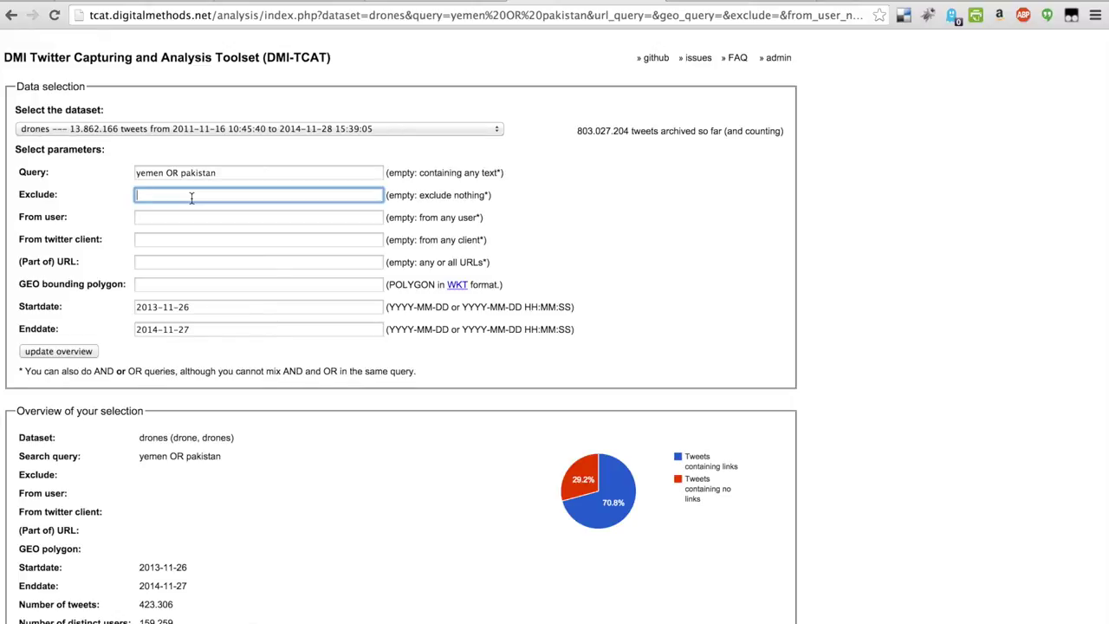
pyautogui.write('amazon')
pyautogui.press('super+a')
pyautogui.press('BackSpace')
pyautogui.click(185, 217)
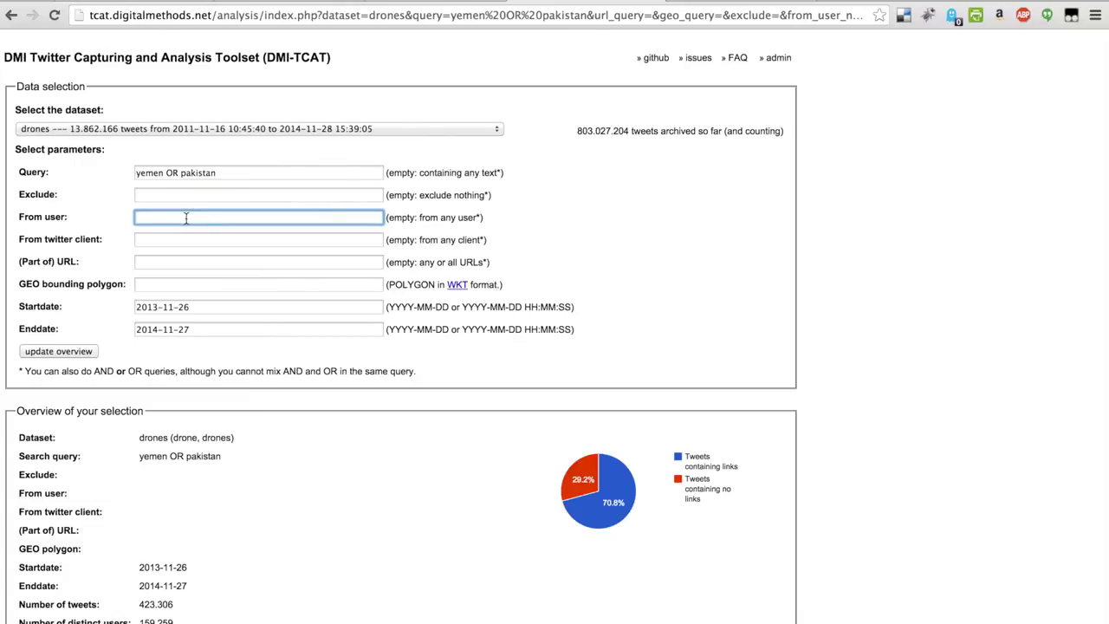
pyautogui.click(158, 242)
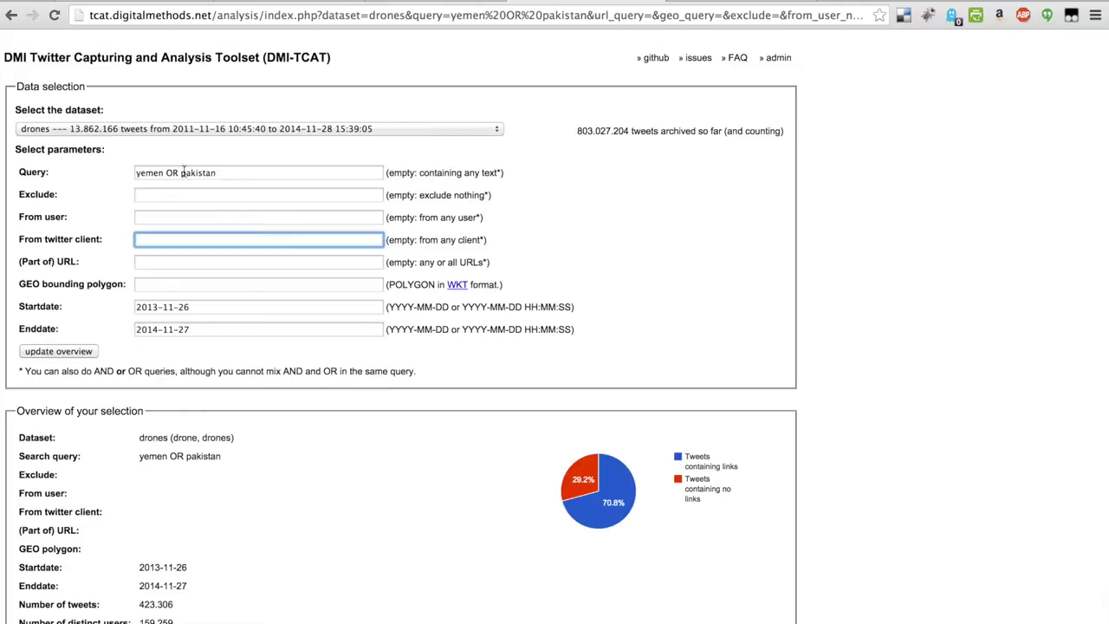
pyautogui.tripleClick(331, 173)
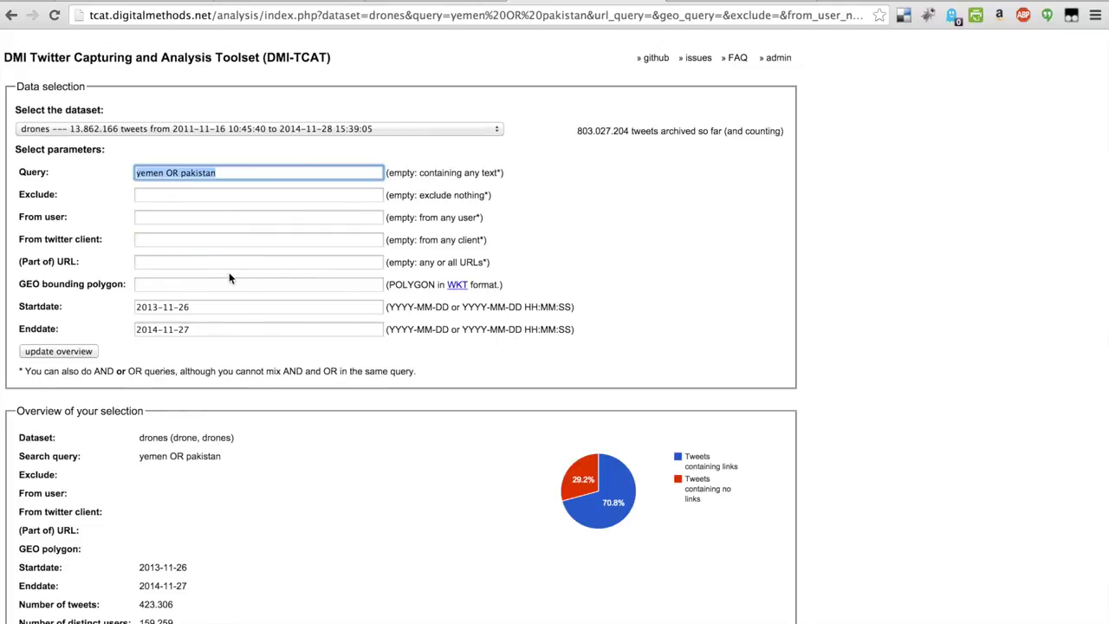
pyautogui.click(205, 260)
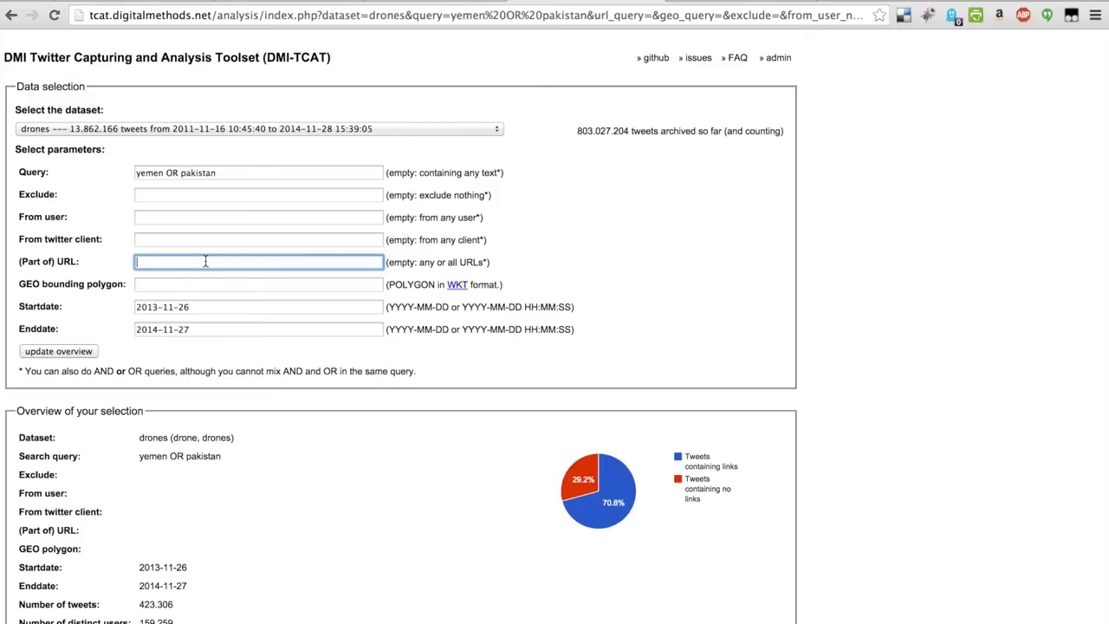
pyautogui.write('nyt.com')
pyautogui.tripleClick(149, 262)
pyautogui.press('BackSpace')
pyautogui.click(168, 286)
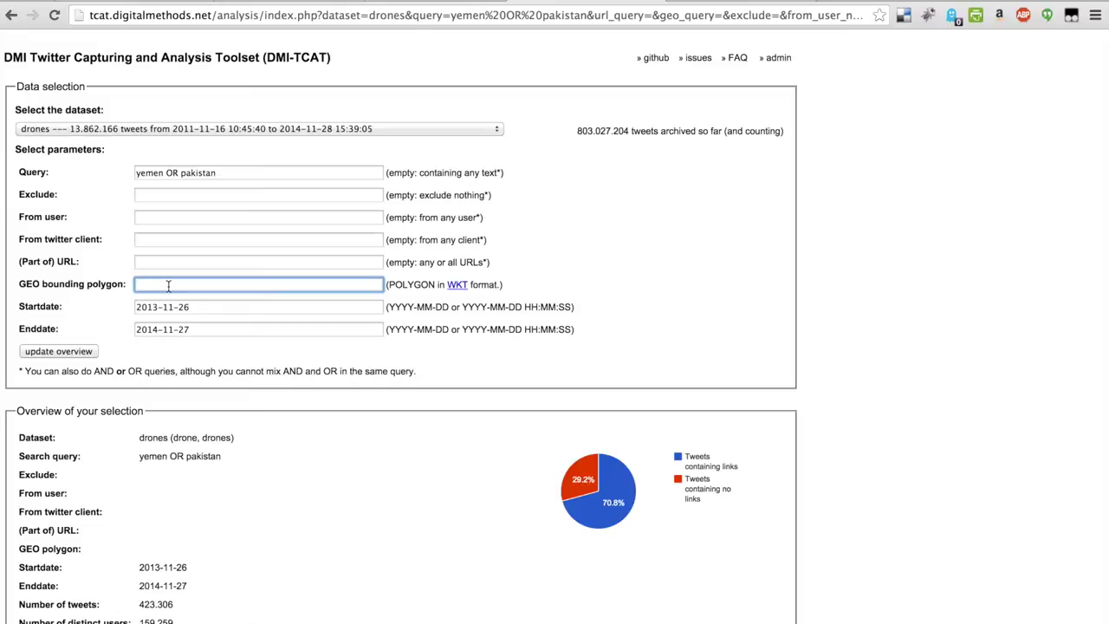
pyautogui.scroll(-5, 435, 386)
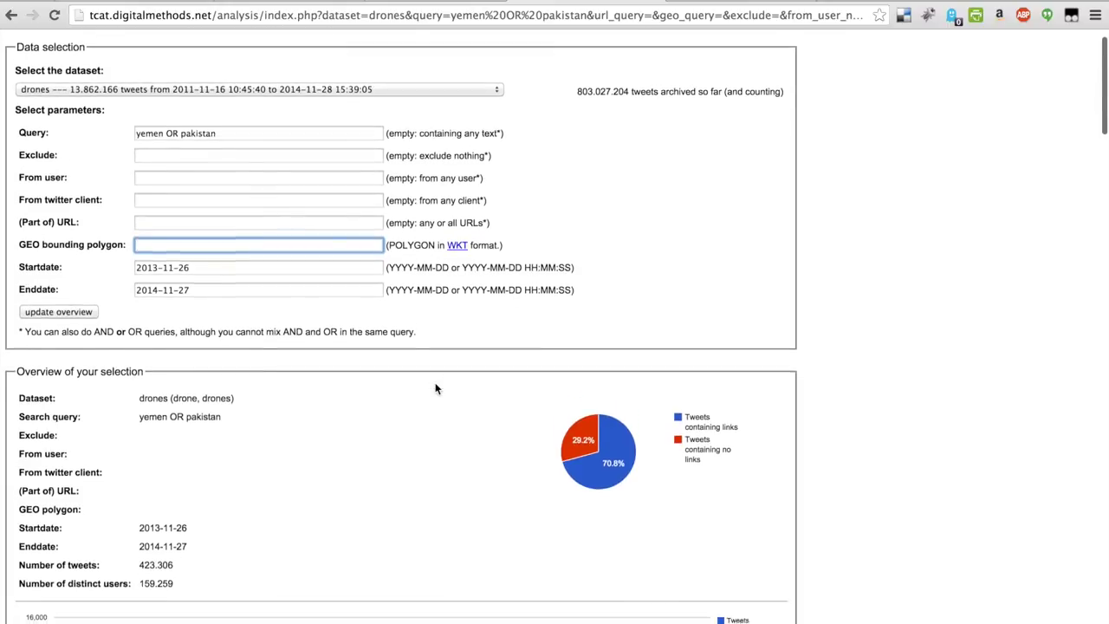
pyautogui.scroll(-1, 436, 388)
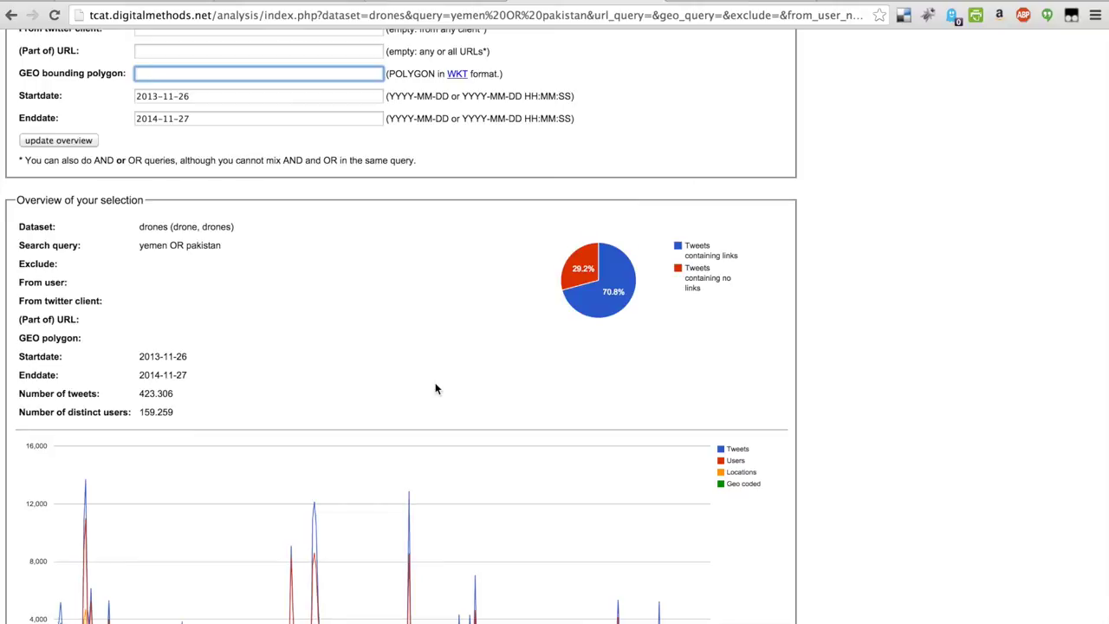
pyautogui.scroll(-3, 436, 388)
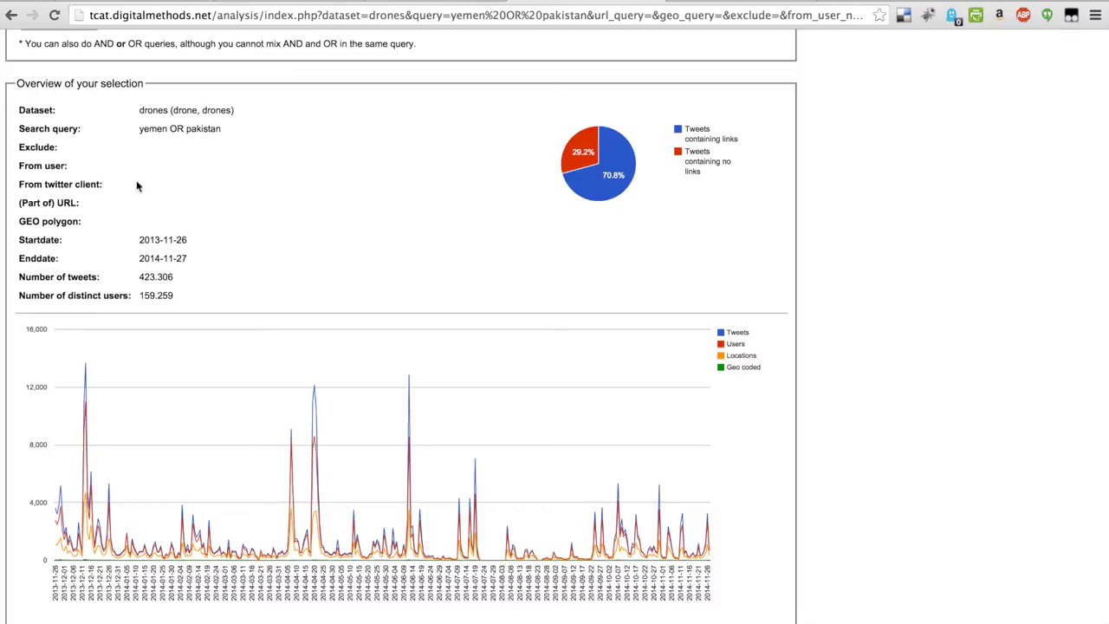
pyautogui.scroll(-1, 381, 246)
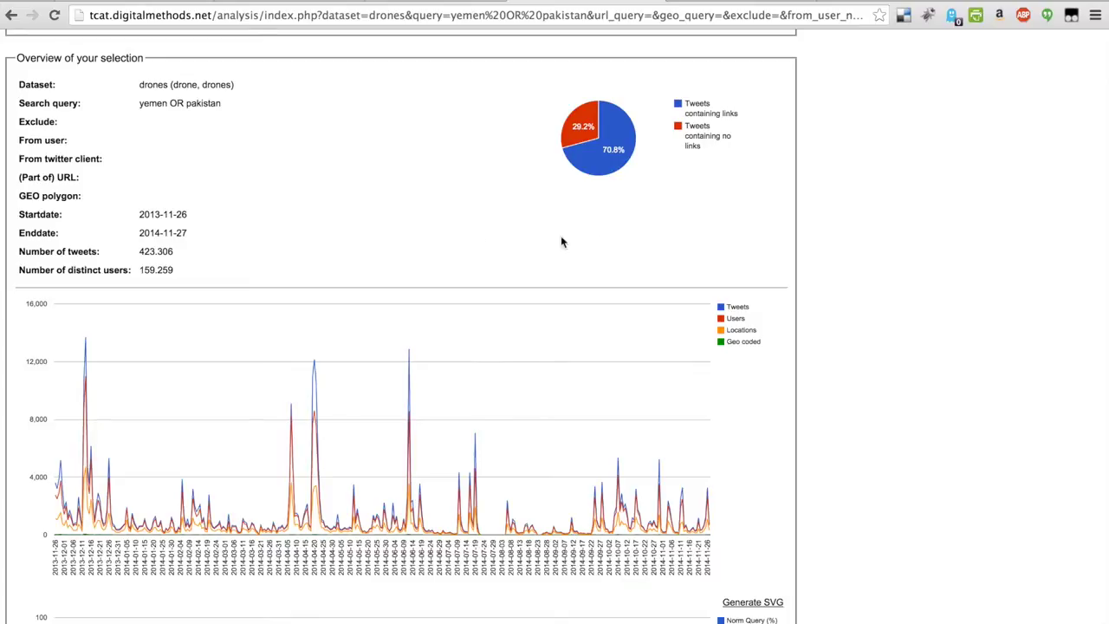
pyautogui.scroll(-2, 186, 381)
pyautogui.scroll(-3, 186, 385)
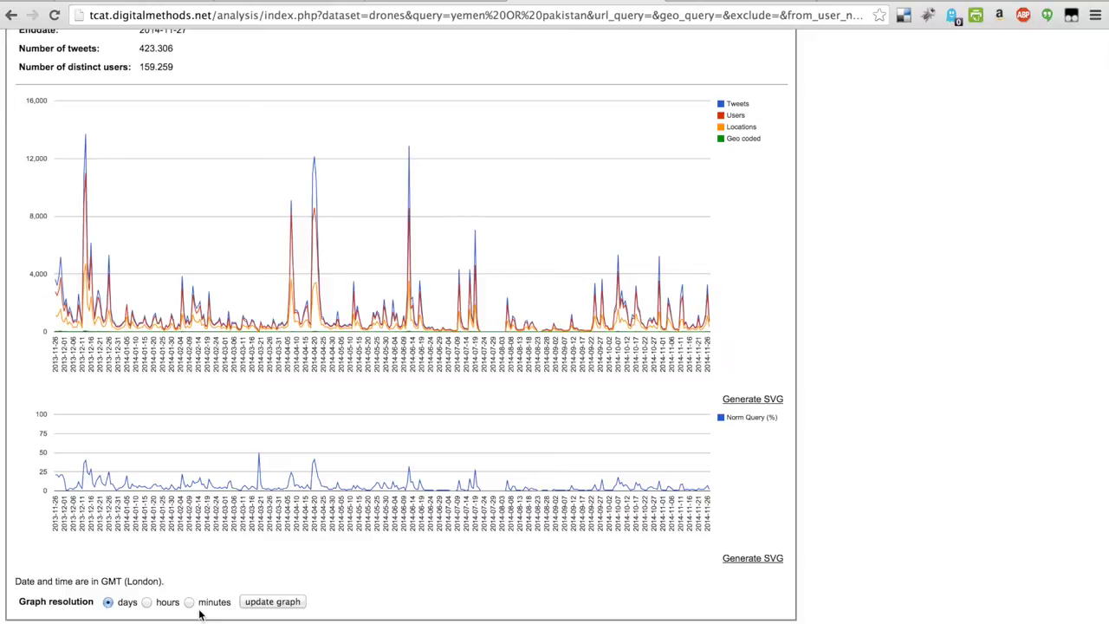
pyautogui.scroll(-5, 199, 614)
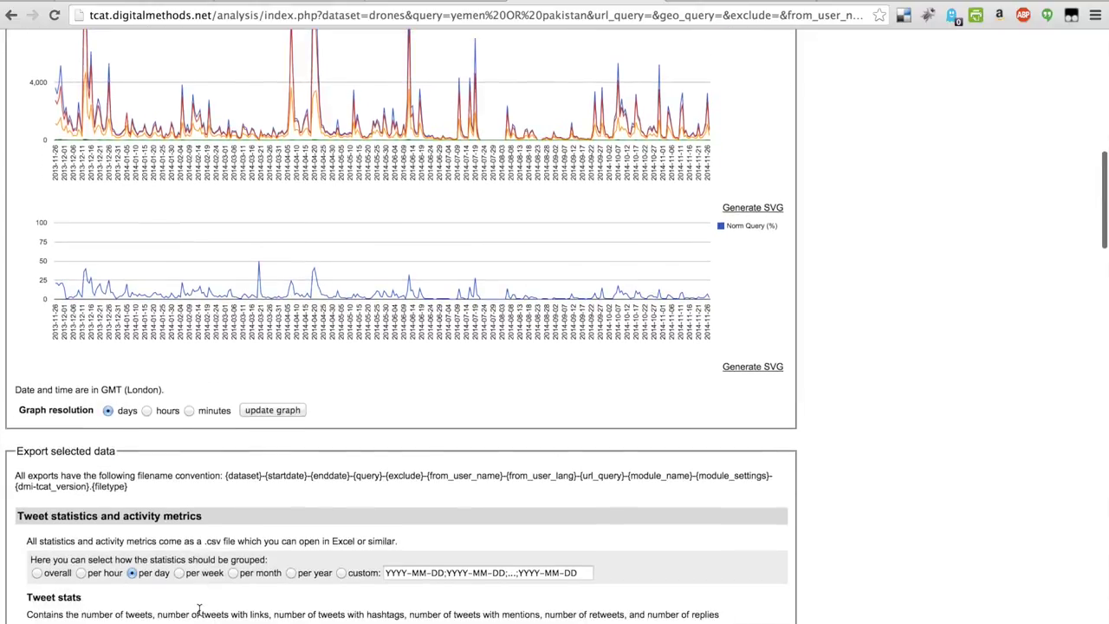
pyautogui.scroll(-4, 199, 610)
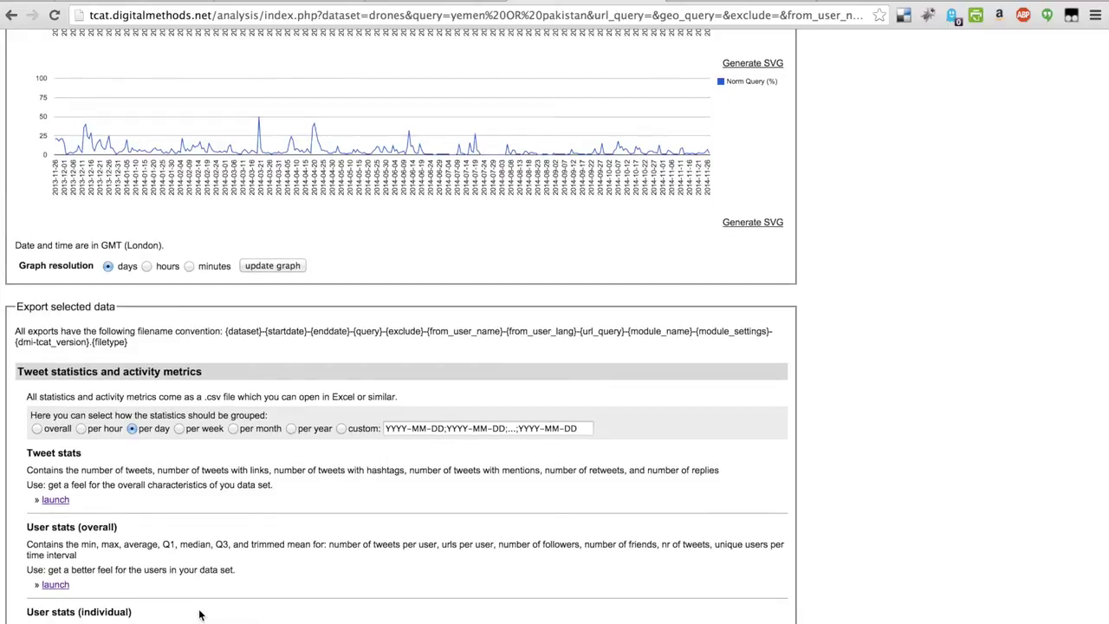
pyautogui.scroll(-20, 199, 614)
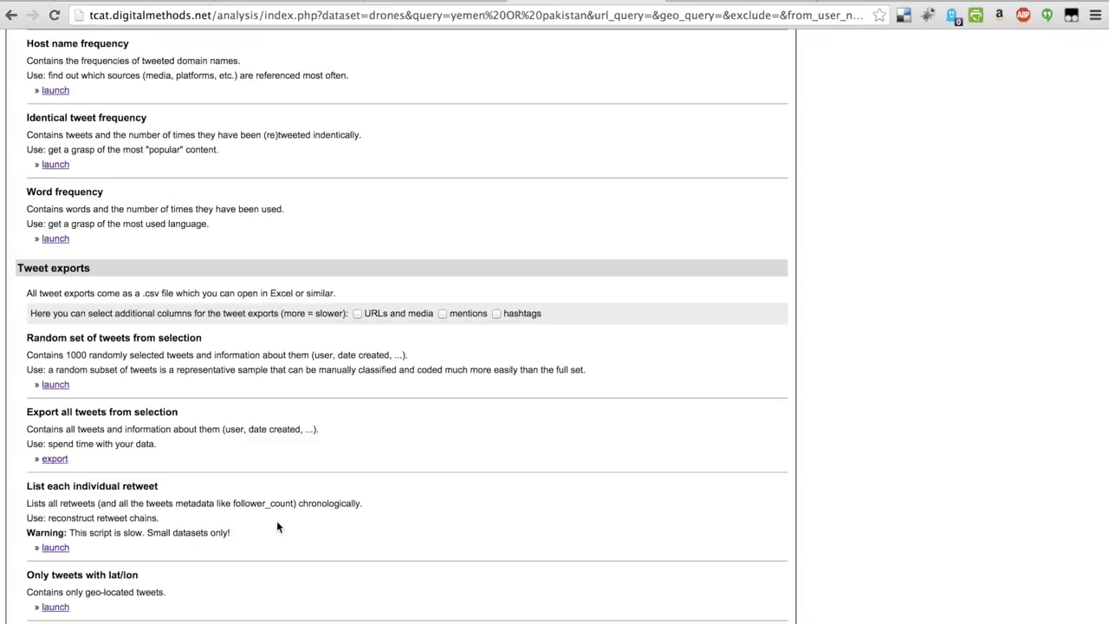
pyautogui.scroll(-10, 276, 520)
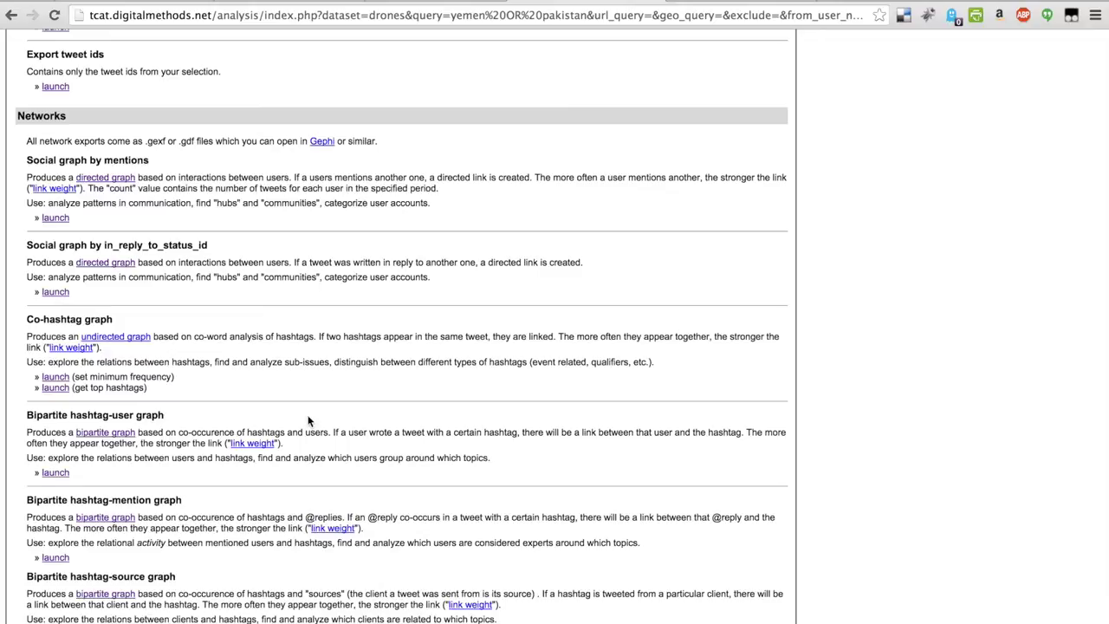
pyautogui.scroll(10, 308, 421)
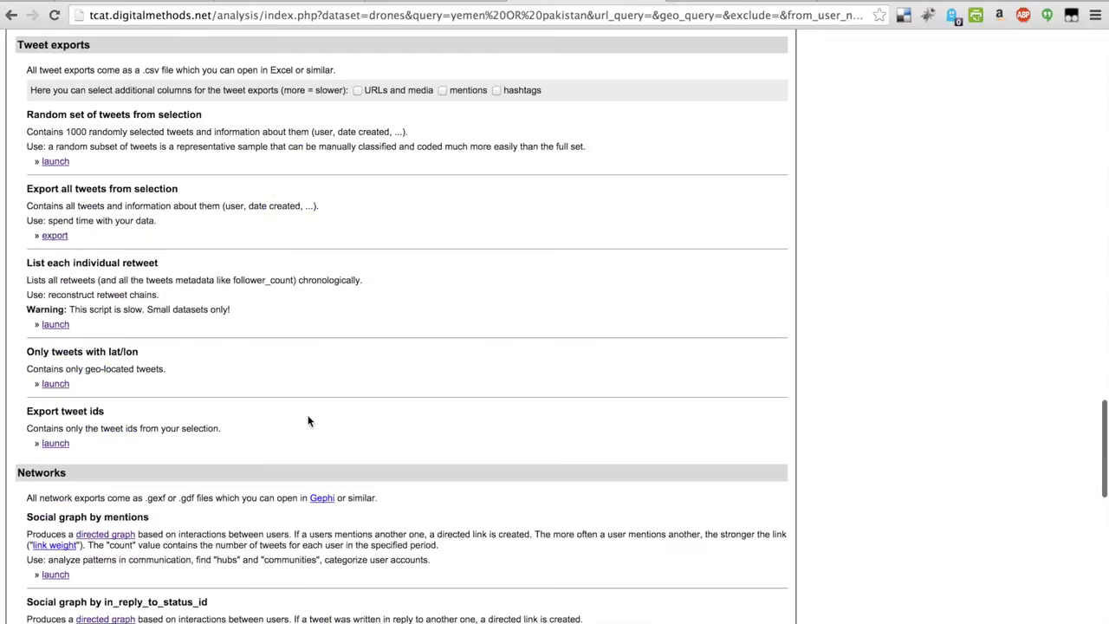
pyautogui.scroll(5, 309, 421)
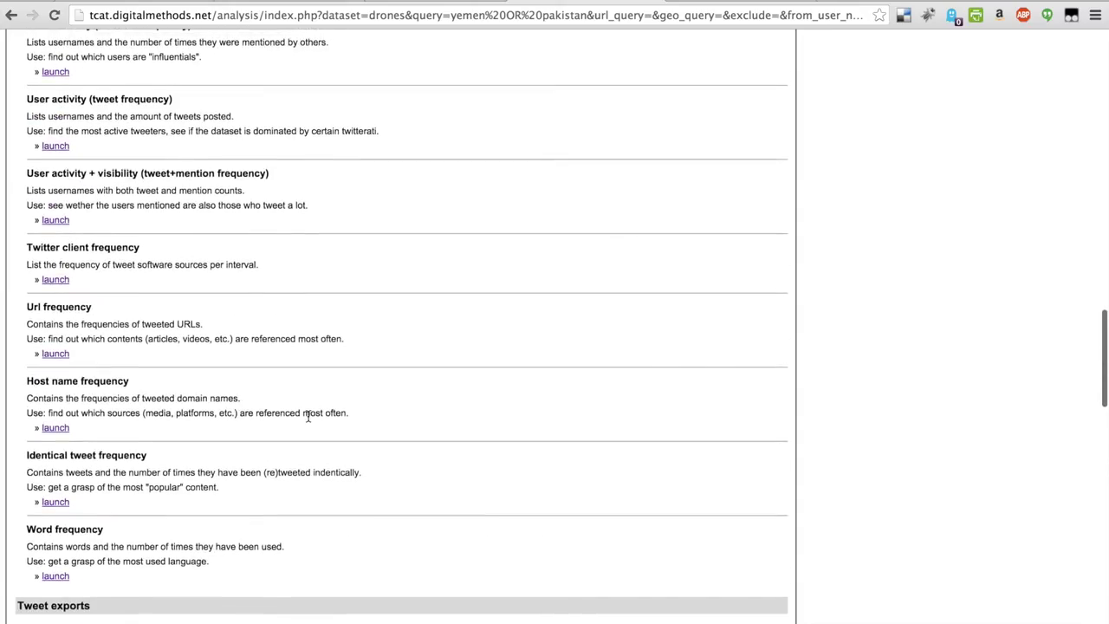
pyautogui.scroll(5, 308, 421)
pyautogui.scroll(15, 308, 421)
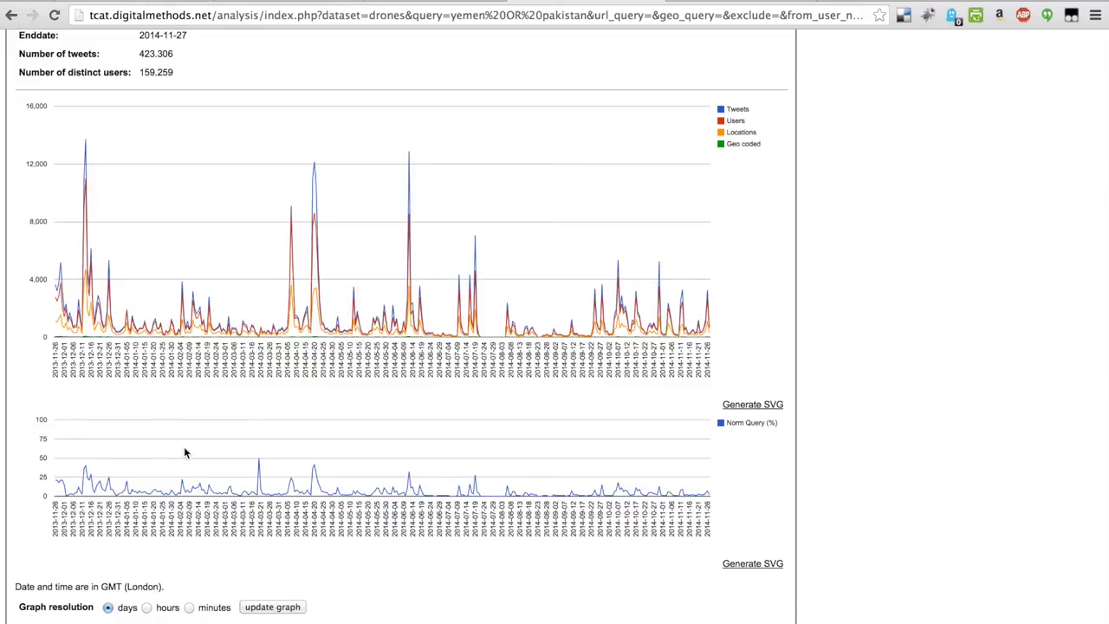
# Go back to the December 2013 'yemen OR pakistan' page and scroll to the overview chart
pyautogui.hotkey('alt', 'Left')
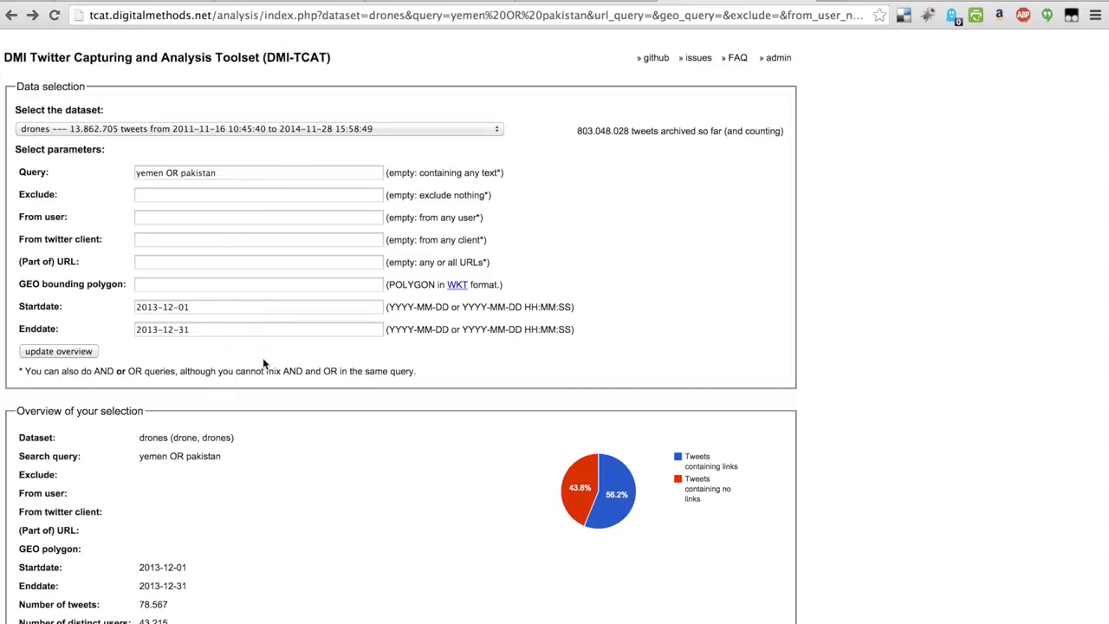
pyautogui.scroll(-2, 262, 357)
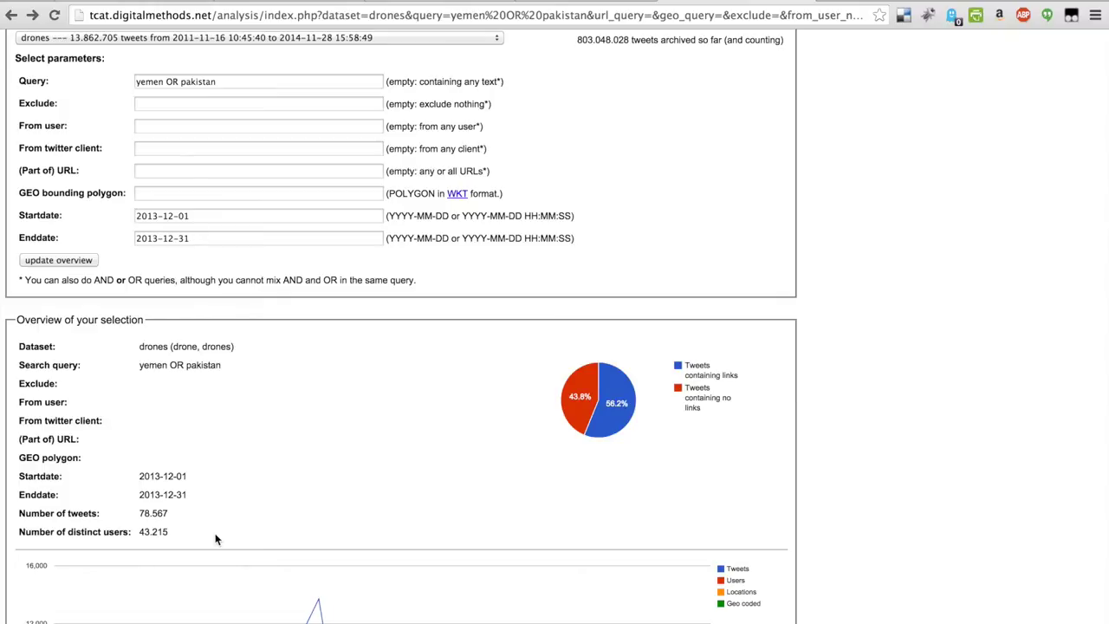
pyautogui.scroll(-10, 215, 538)
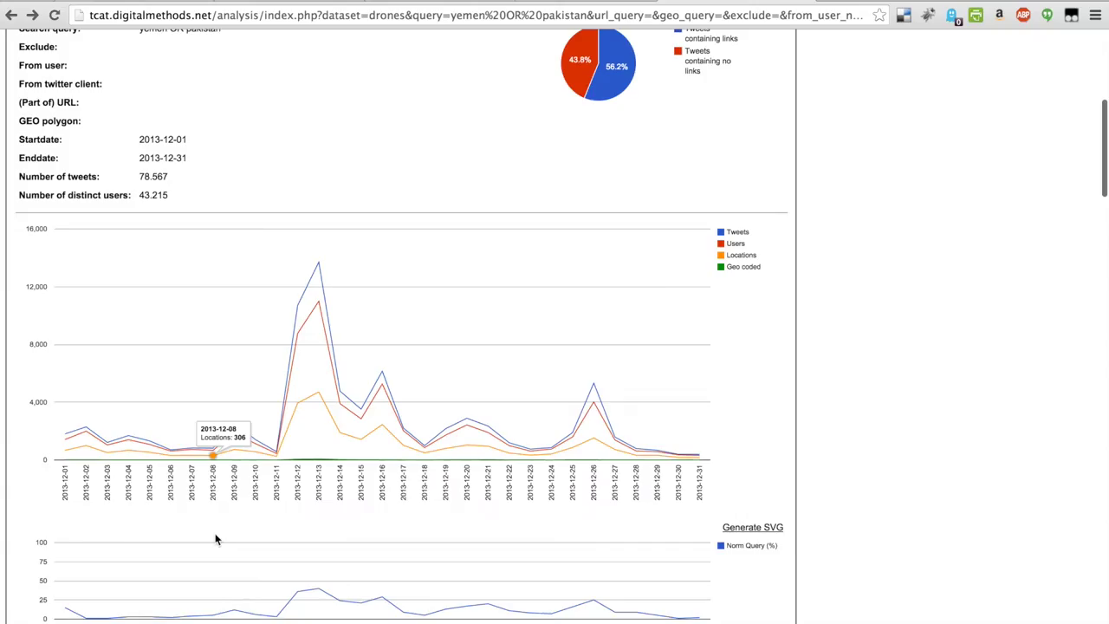
# Switch the tweet statistics grouping from per day to overall in Export selected data
pyautogui.scroll(-3, 215, 539)
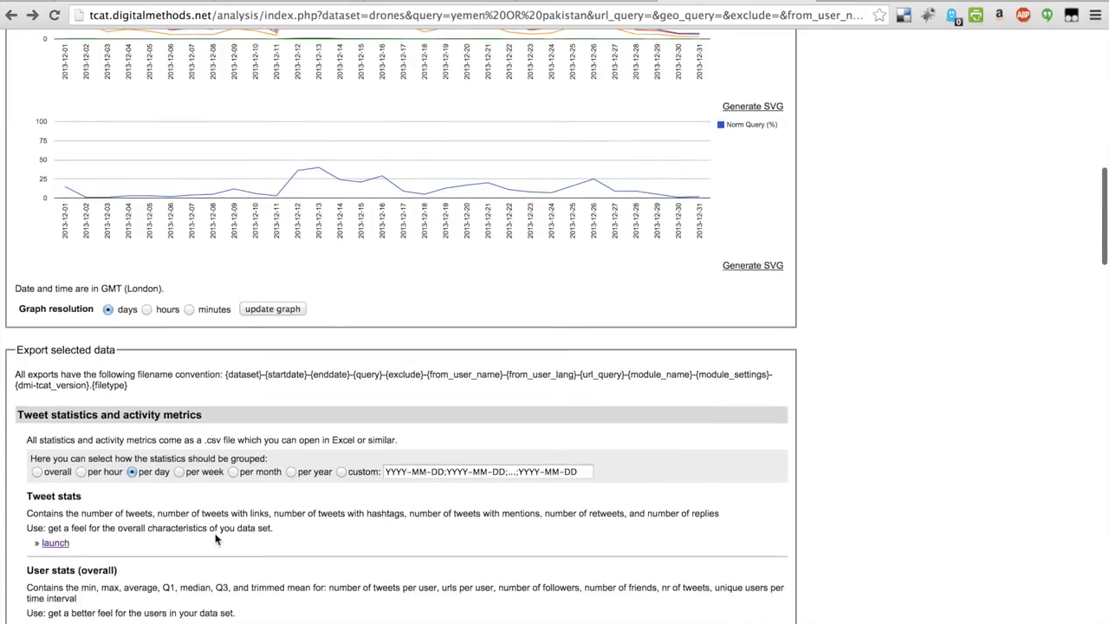
pyautogui.scroll(-3, 216, 538)
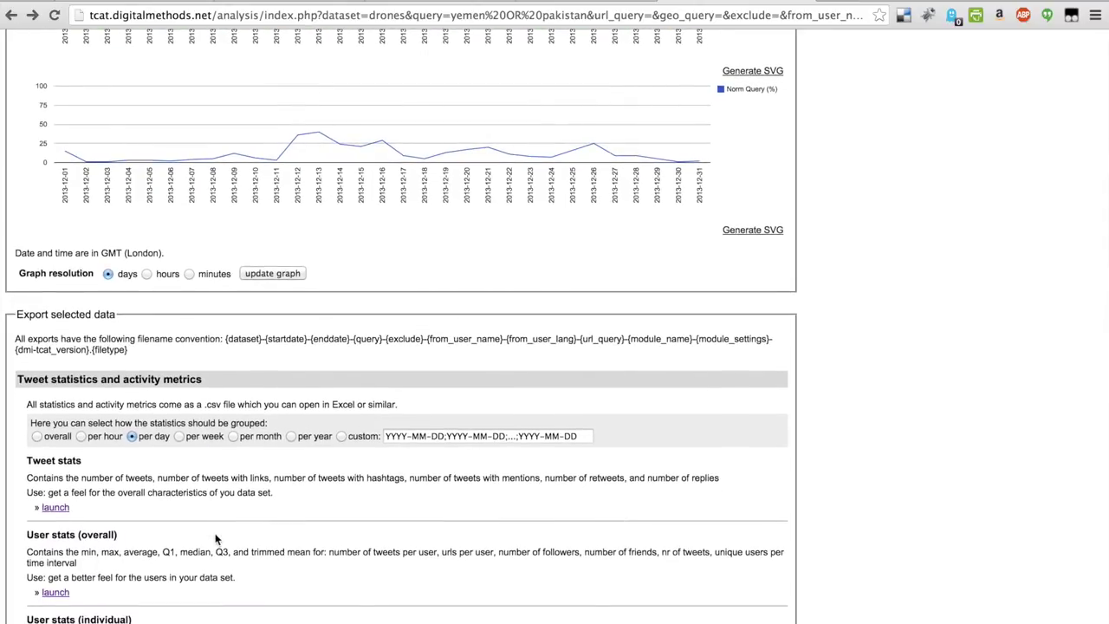
pyautogui.scroll(-1, 216, 539)
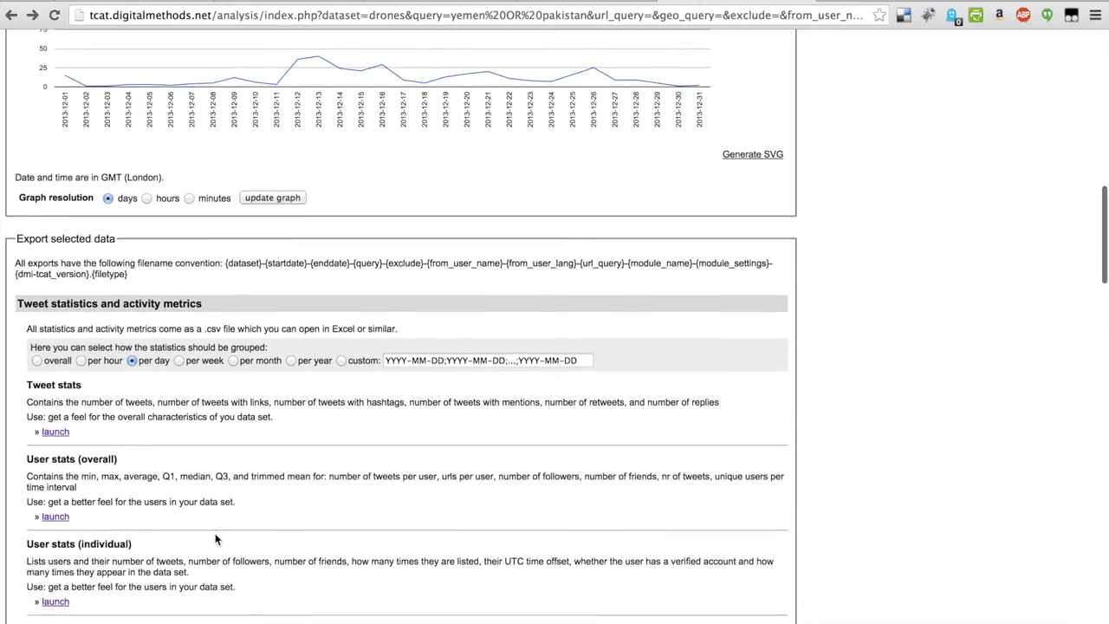
pyautogui.scroll(-3, 215, 539)
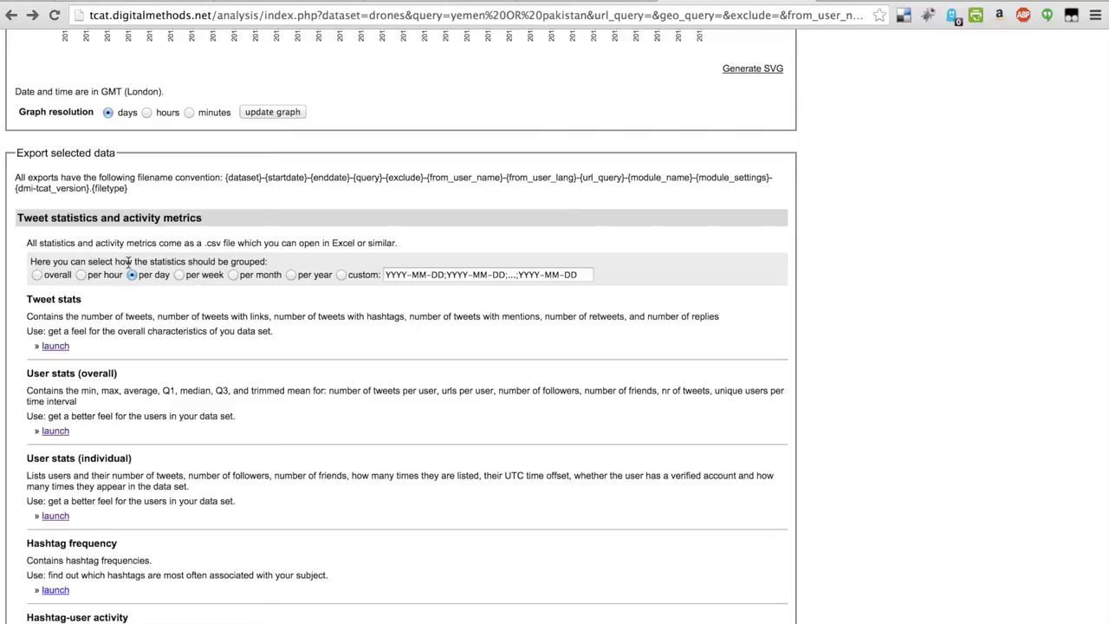
pyautogui.click(40, 275)
pyautogui.scroll(-10, 330, 295)
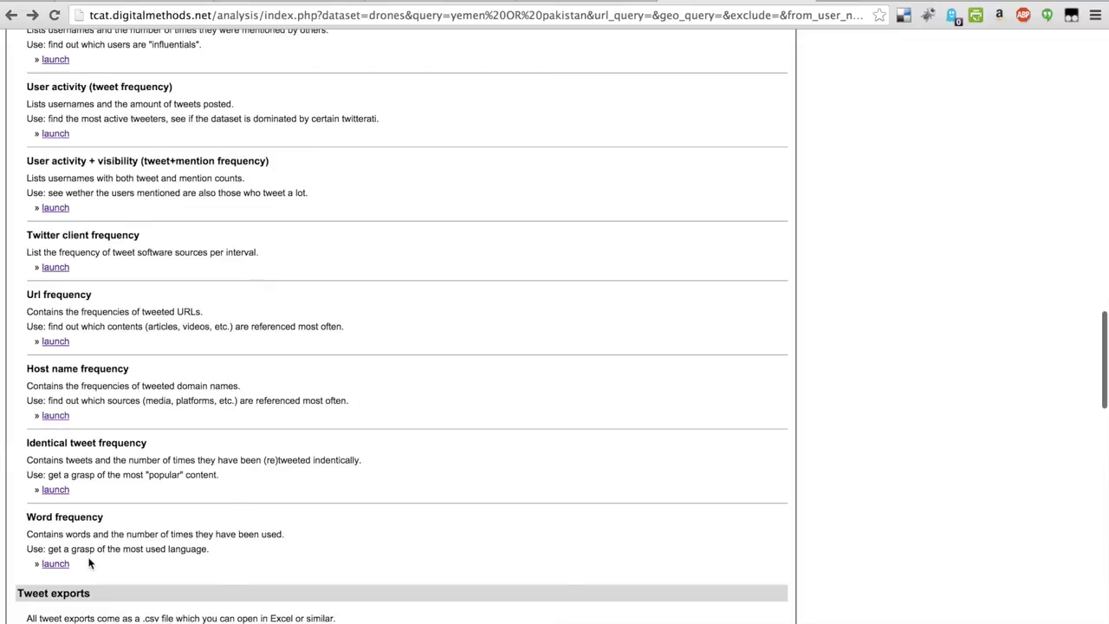
pyautogui.scroll(10, 279, 482)
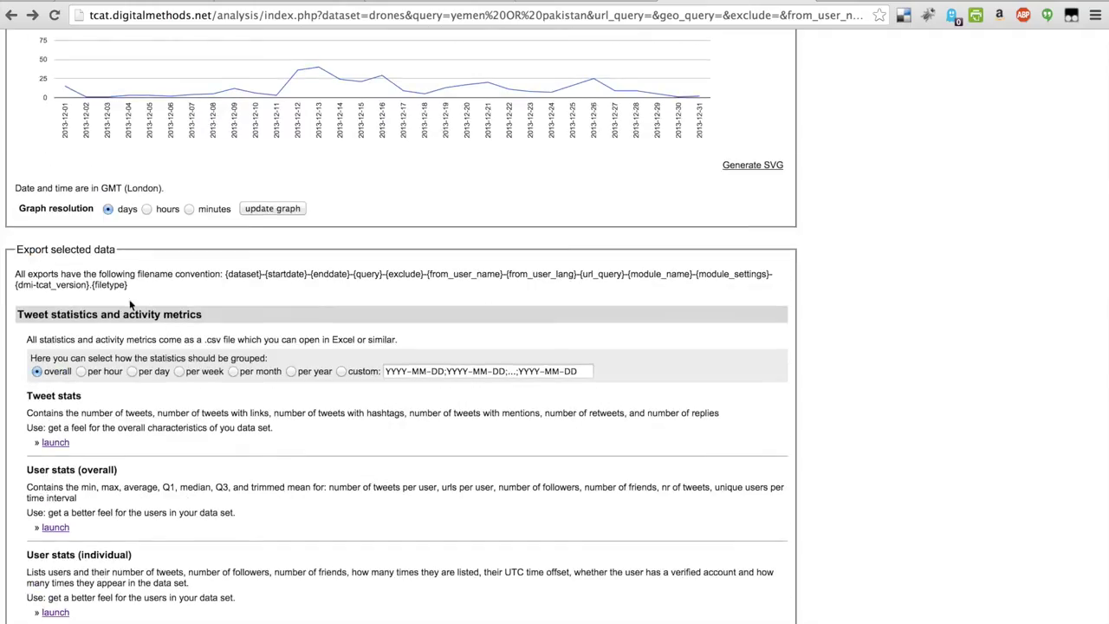
# Launch Tweet stats grouped per day and download the December tweetStats CSV
pyautogui.click(132, 371)
pyautogui.scroll(-2, 129, 448)
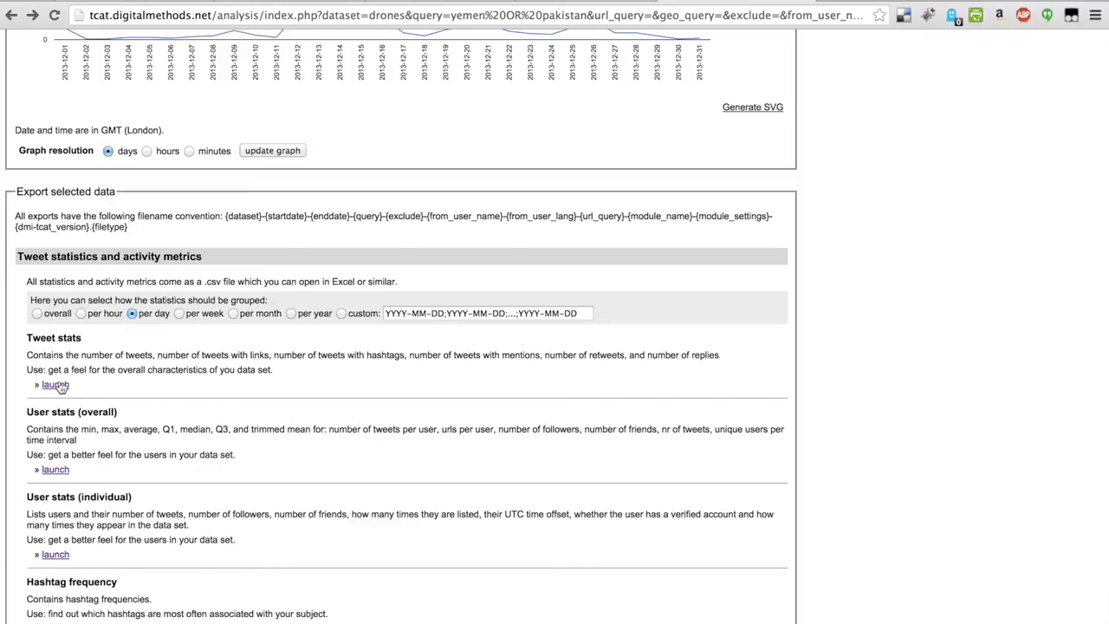
pyautogui.click(54, 384)
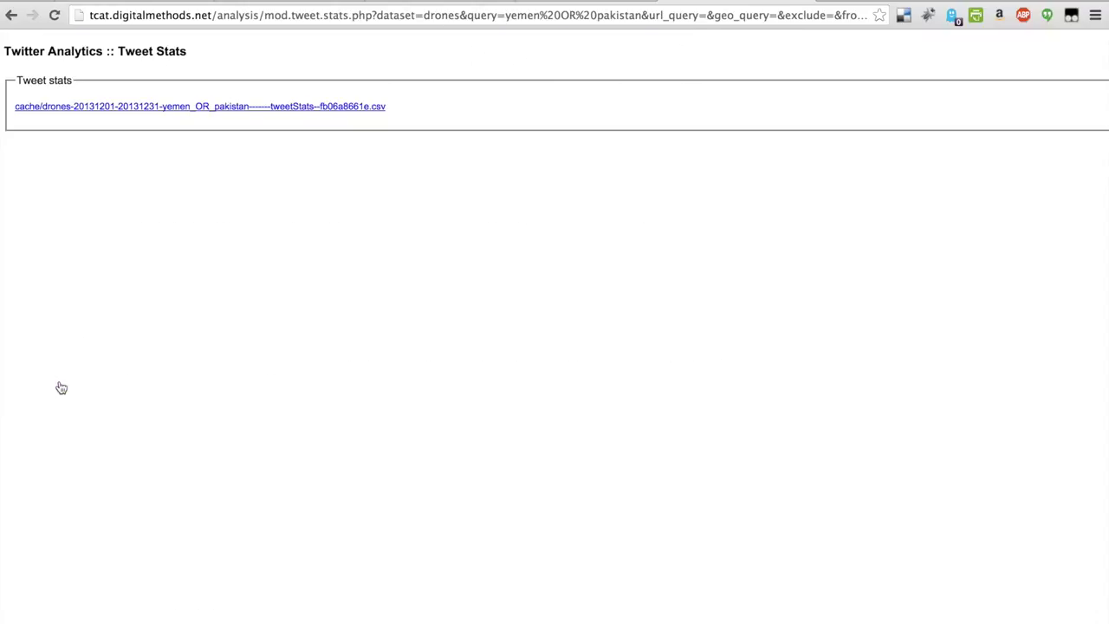
pyautogui.click(166, 113)
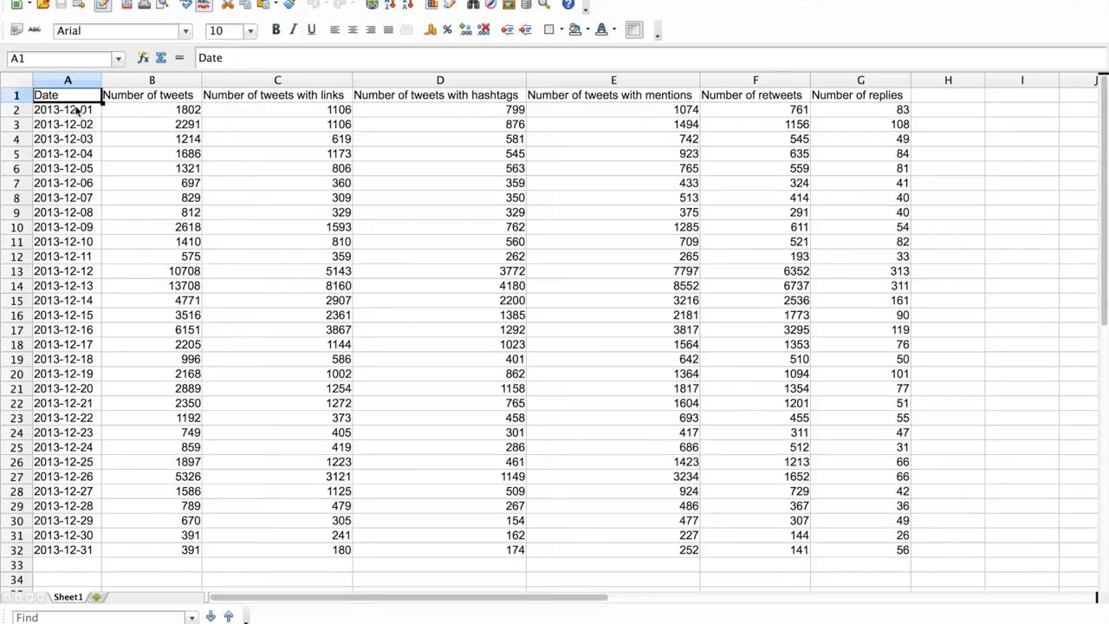
# Select the 2013-12-01 row of the tweetStats sheet, then return to Chrome
pyautogui.click(18, 113)
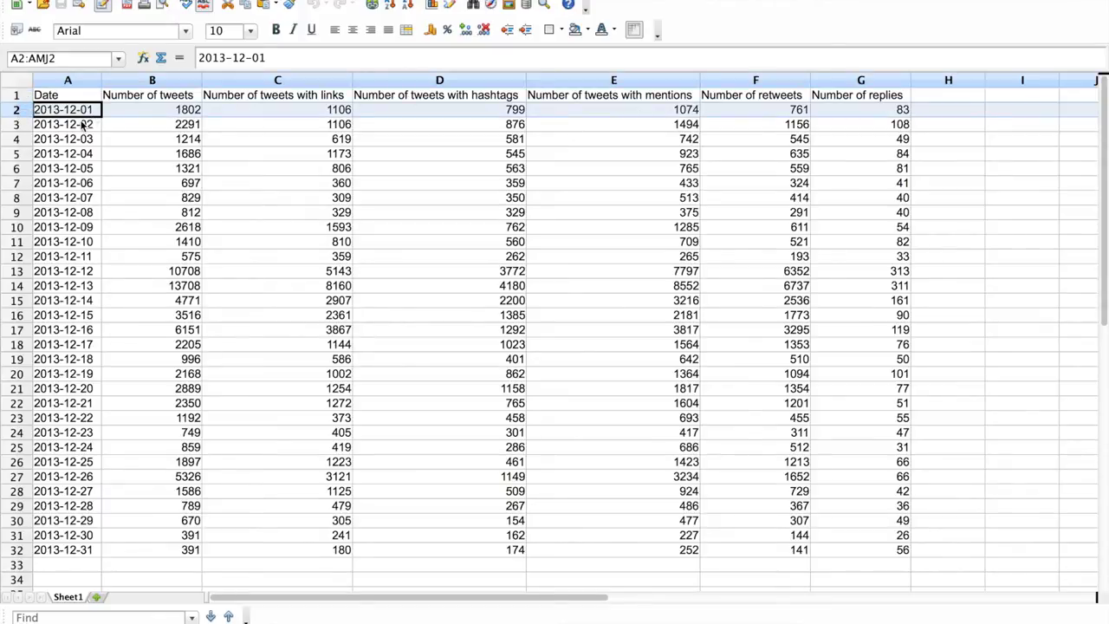
pyautogui.press('super+Tab')
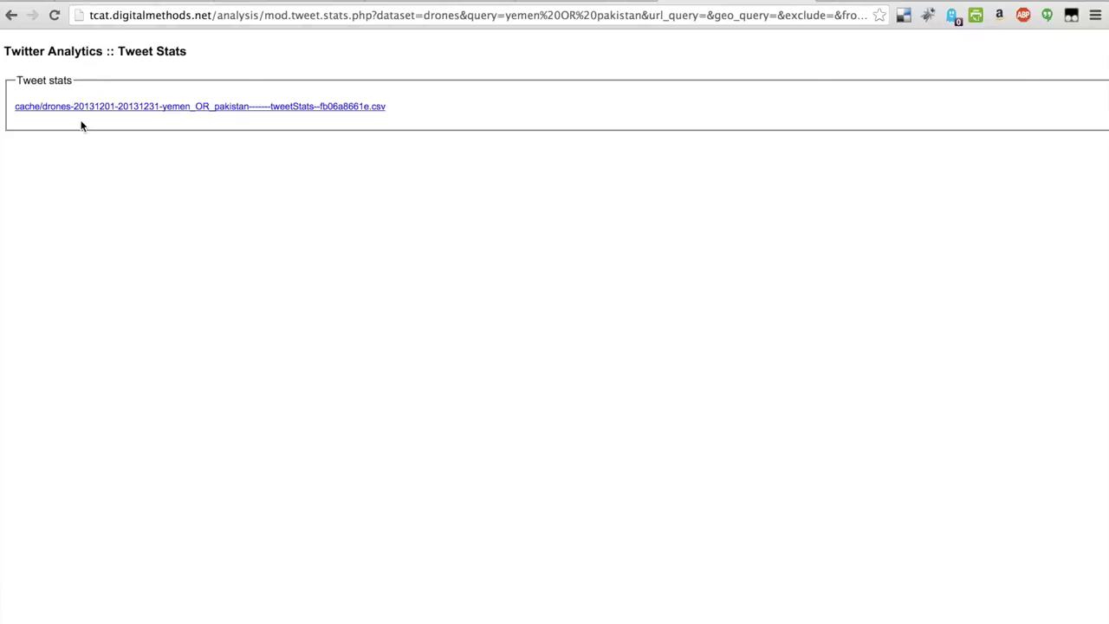
# Launch User stats with overall grouping and download the userStats CSV
pyautogui.click(11, 15)
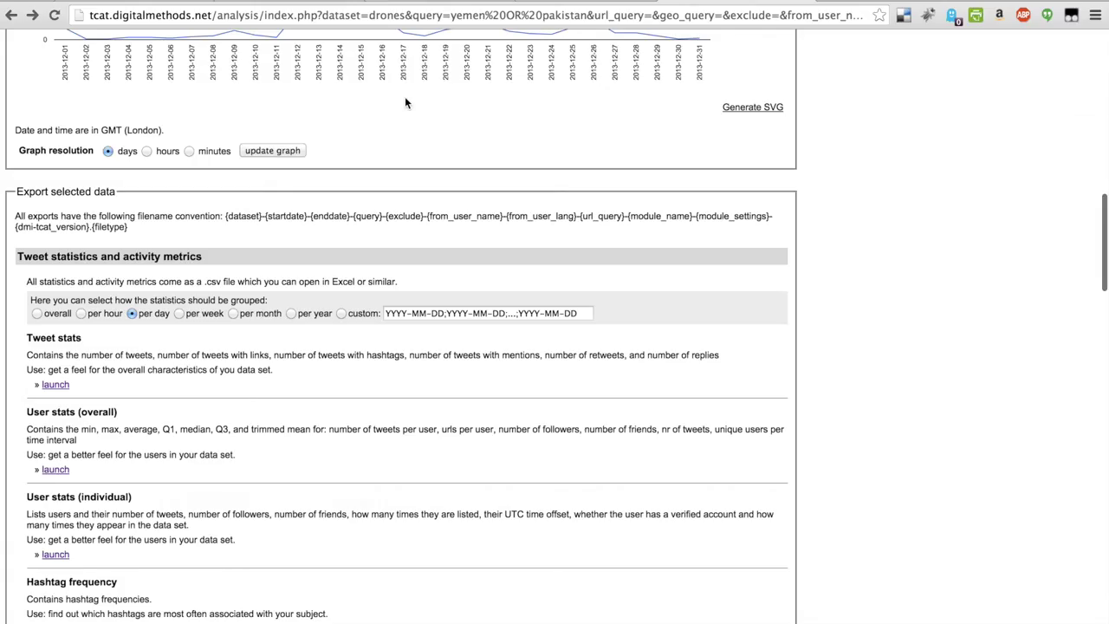
pyautogui.click(38, 314)
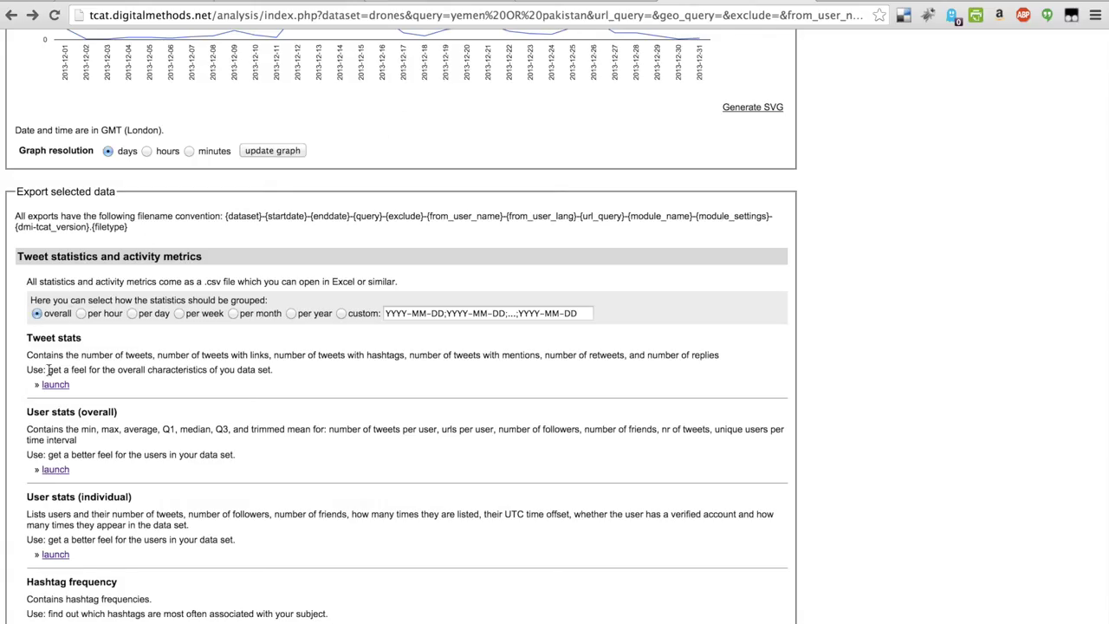
pyautogui.click(56, 383)
pyautogui.scroll(-2, 209, 430)
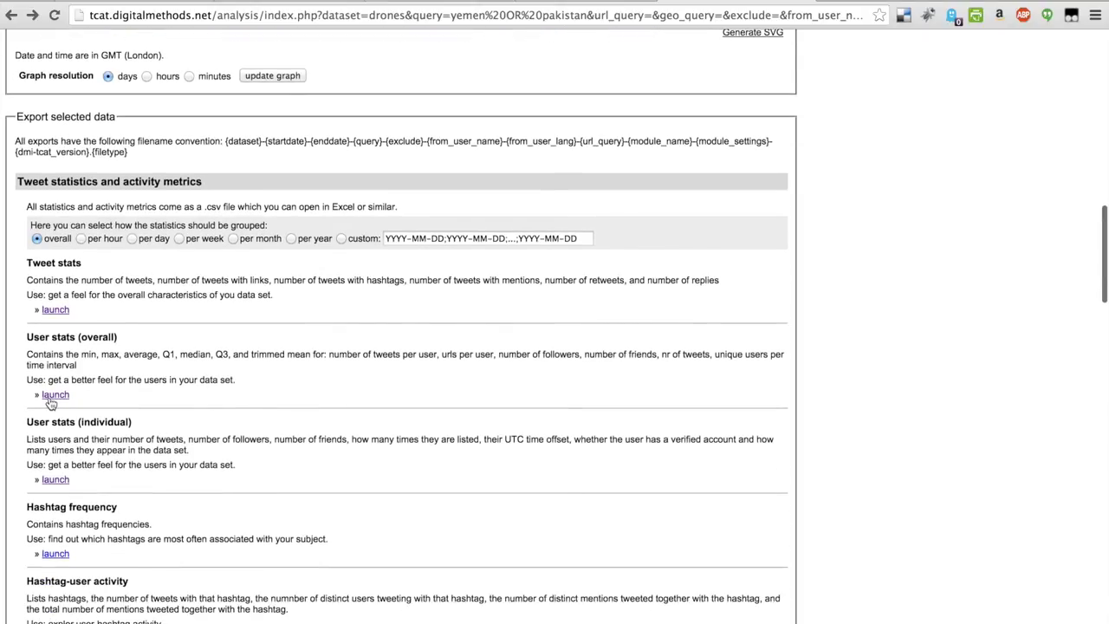
pyautogui.click(52, 396)
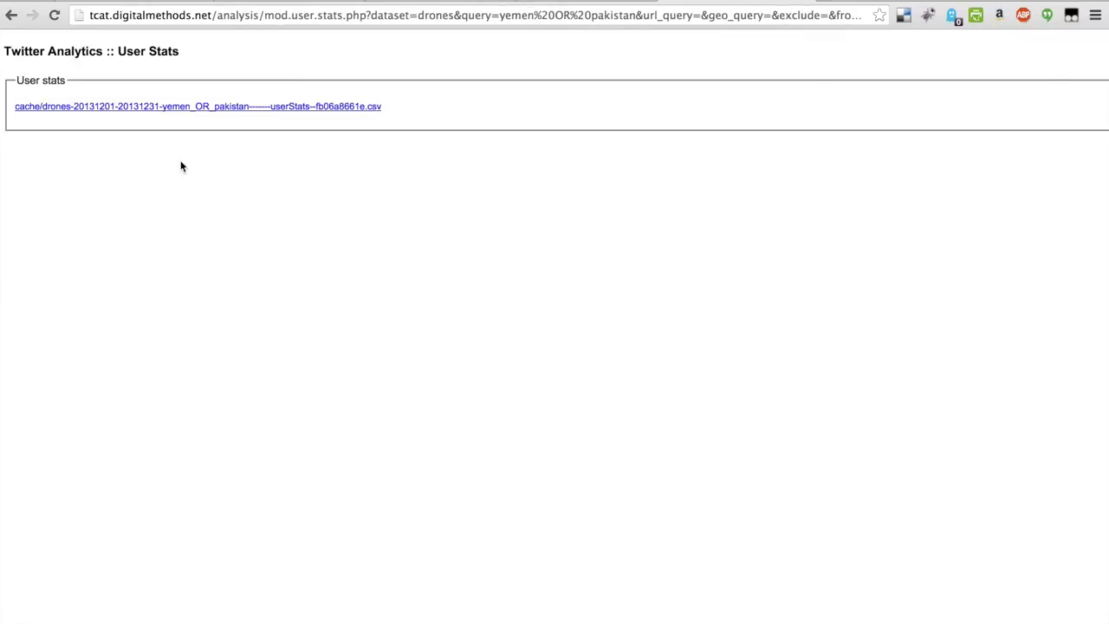
pyautogui.click(162, 110)
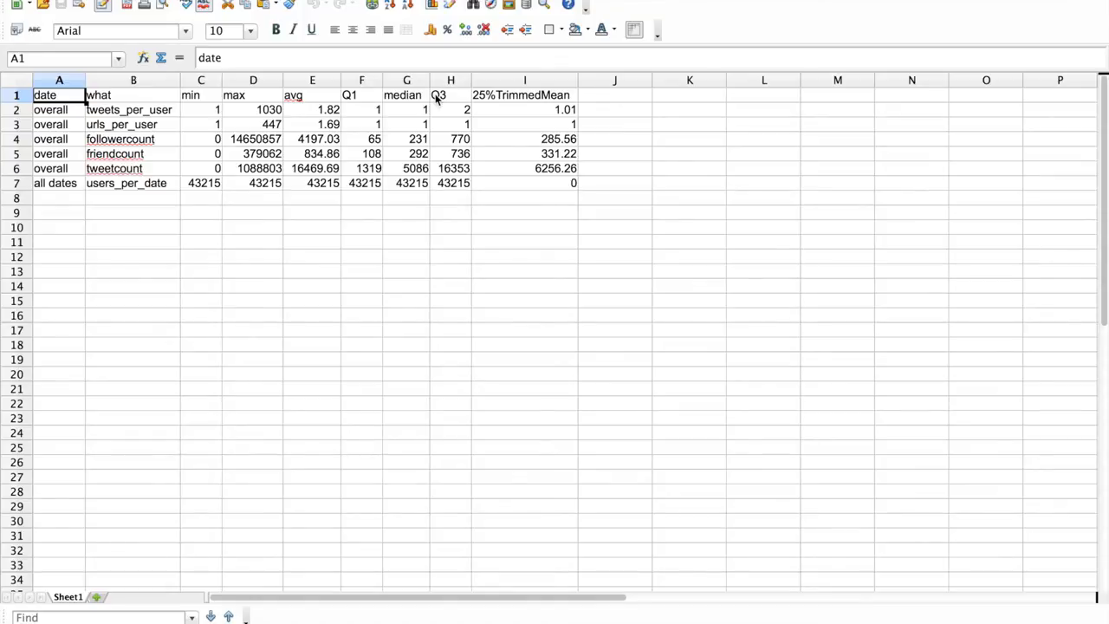
# Inspect tweets per user (max 1030, average 1.82), URLs, follower, friend and tweet counts
pyautogui.click(143, 110)
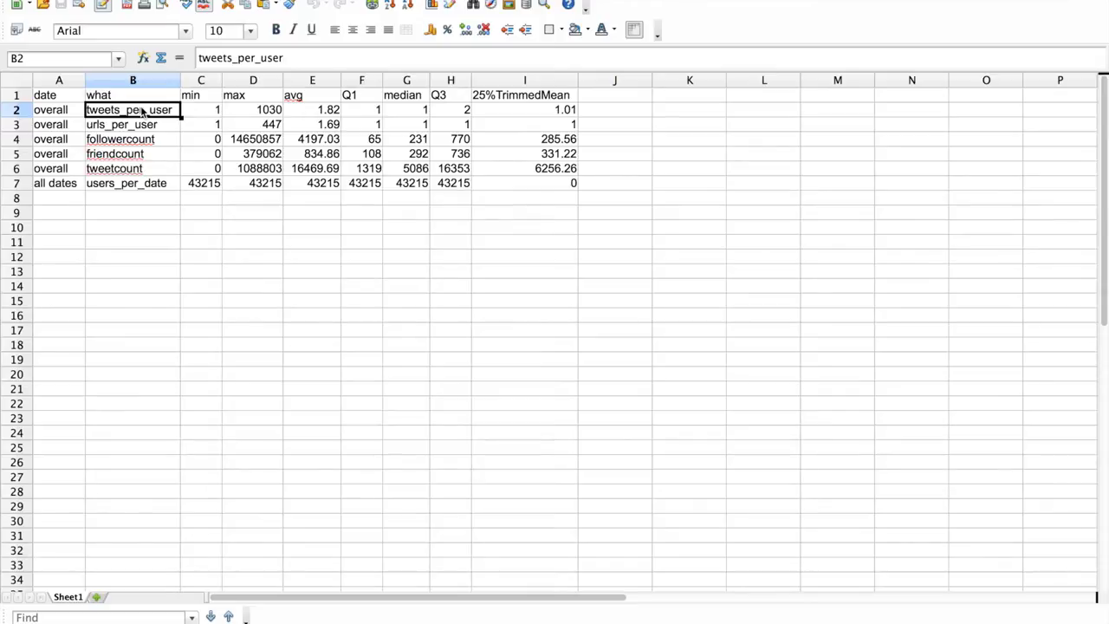
pyautogui.click(248, 112)
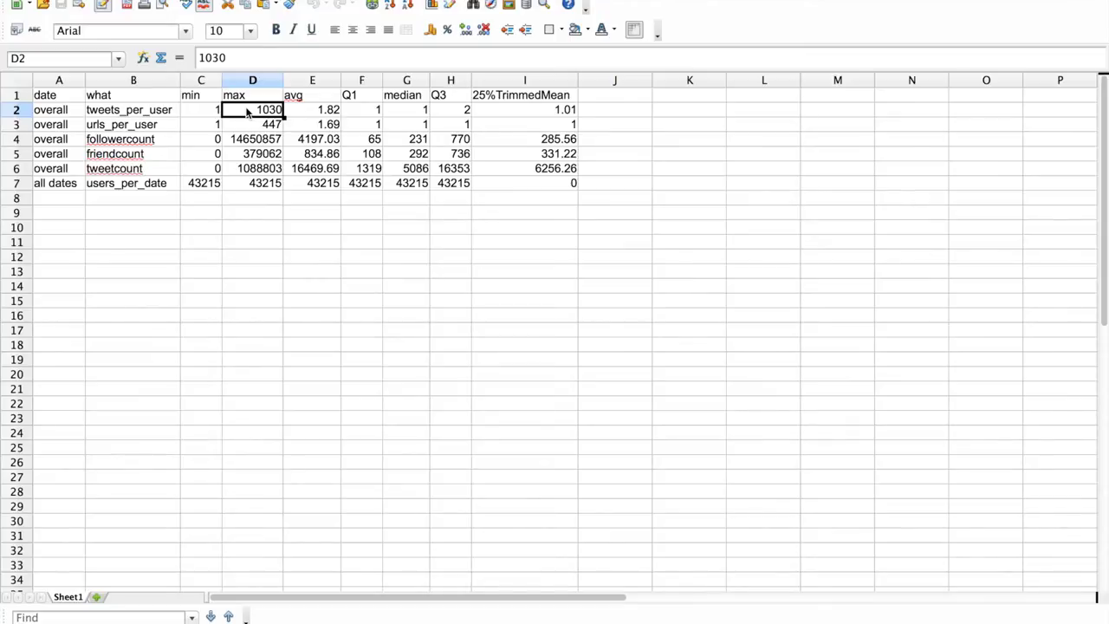
pyautogui.press('Right')
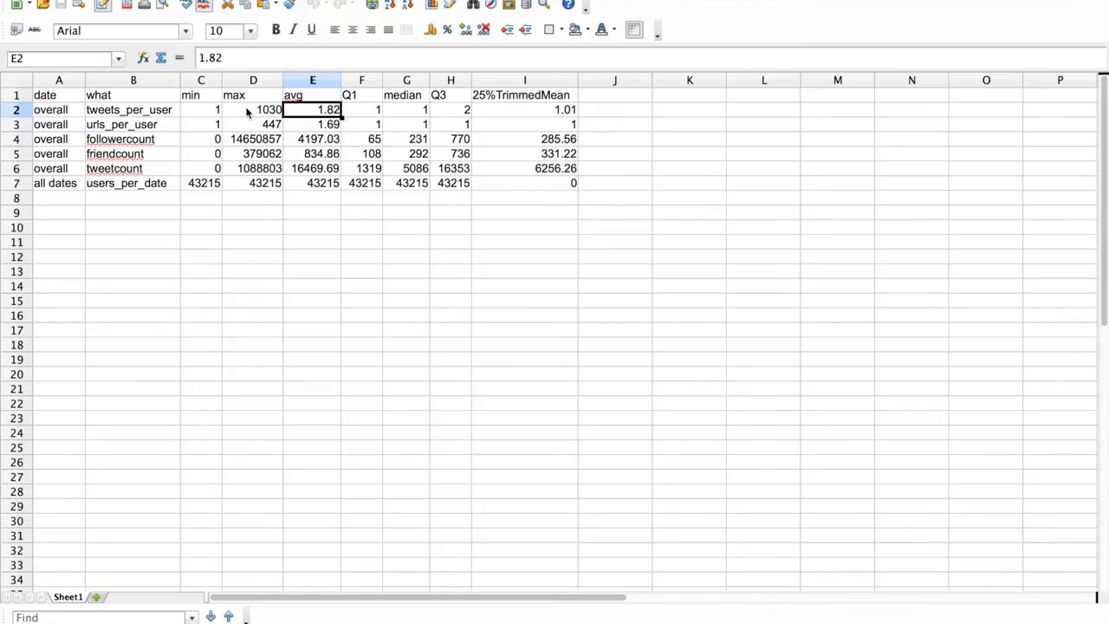
pyautogui.click(188, 125)
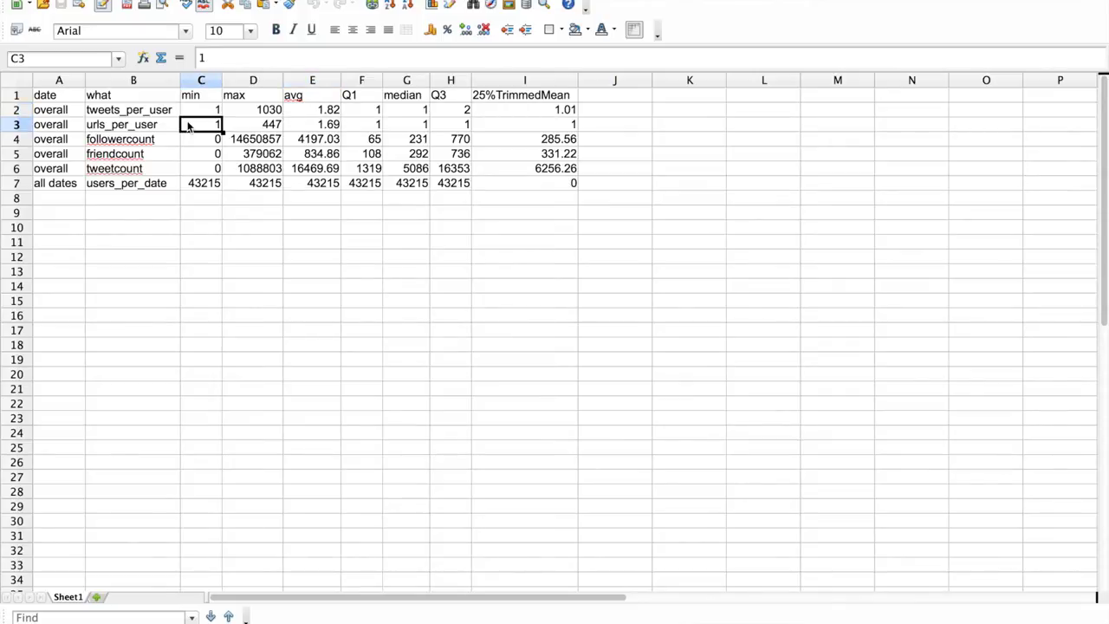
pyautogui.click(153, 142)
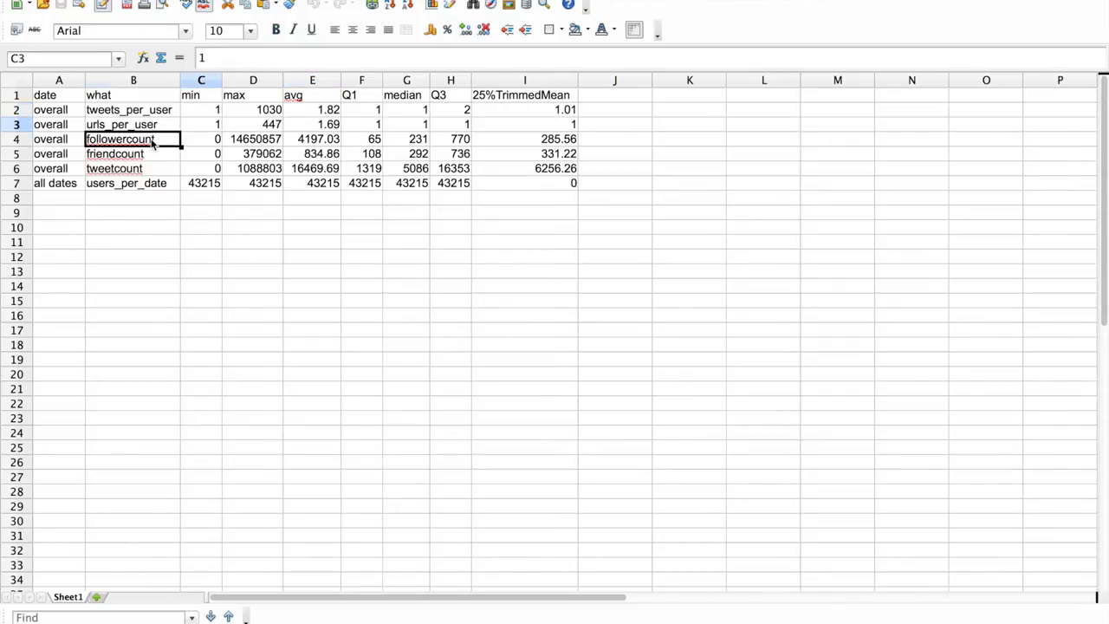
pyautogui.click(153, 158)
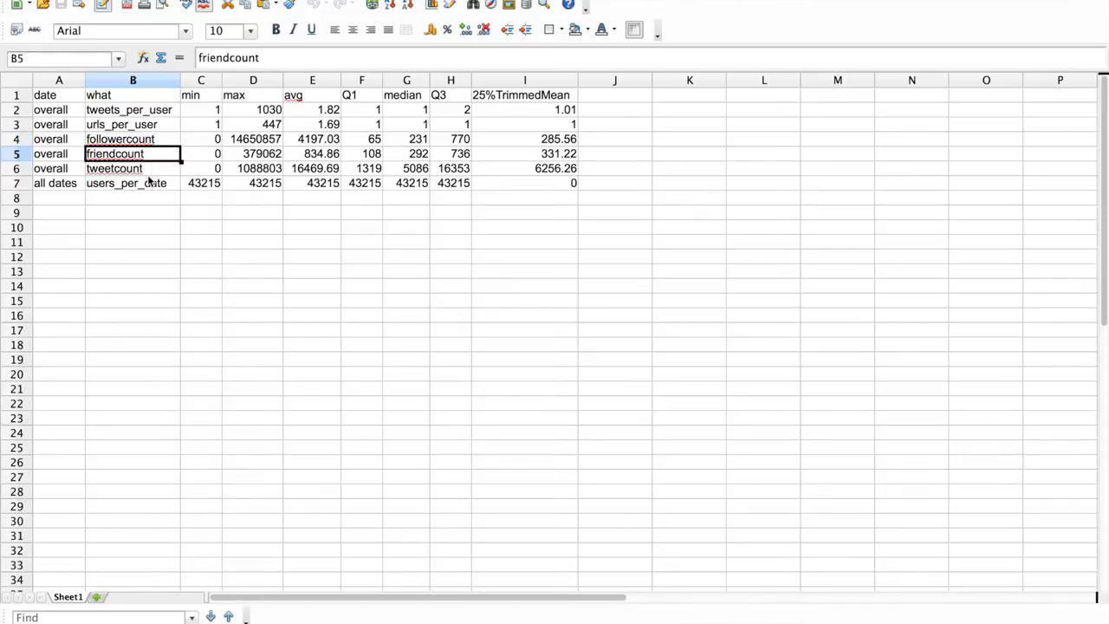
pyautogui.click(150, 172)
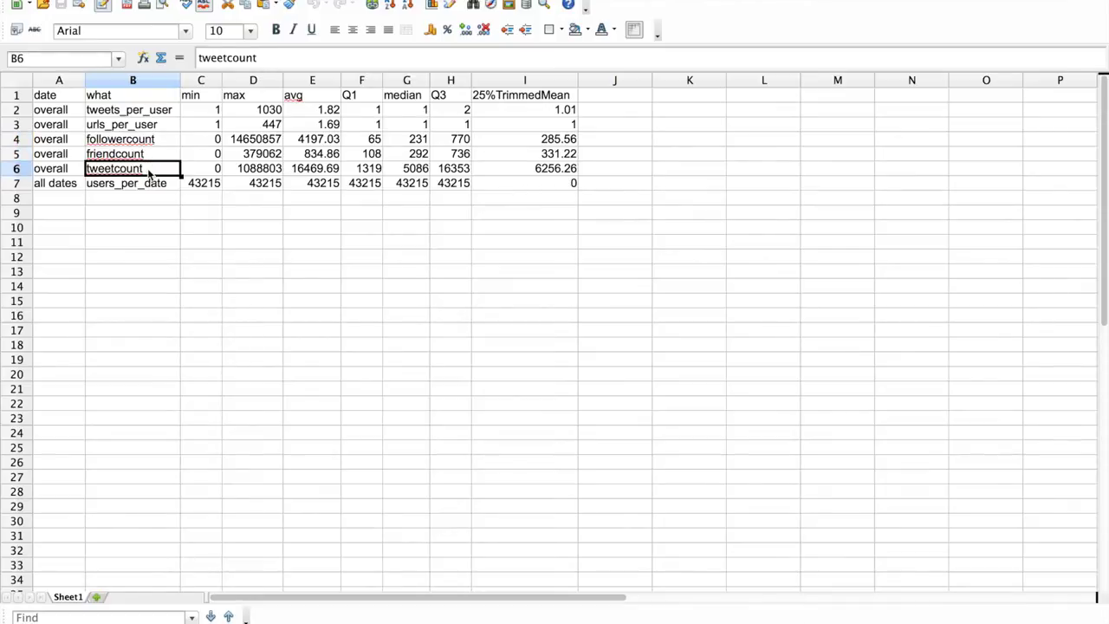
pyautogui.keyDown('shift'); pyautogui.click(144, 142); pyautogui.keyUp('shift')
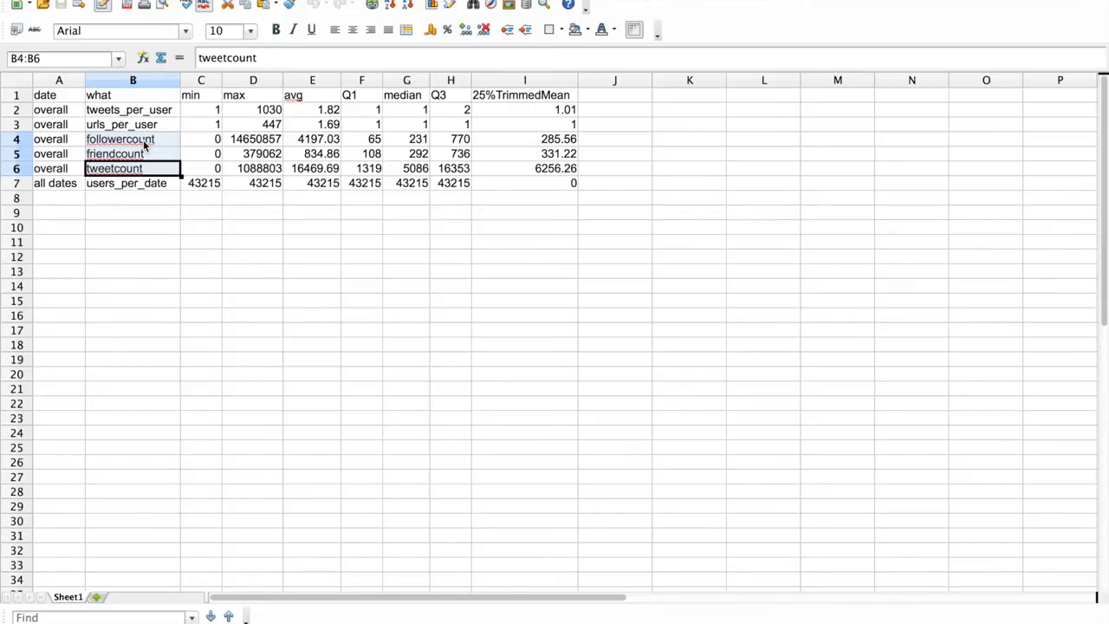
pyautogui.press('super+Tab')
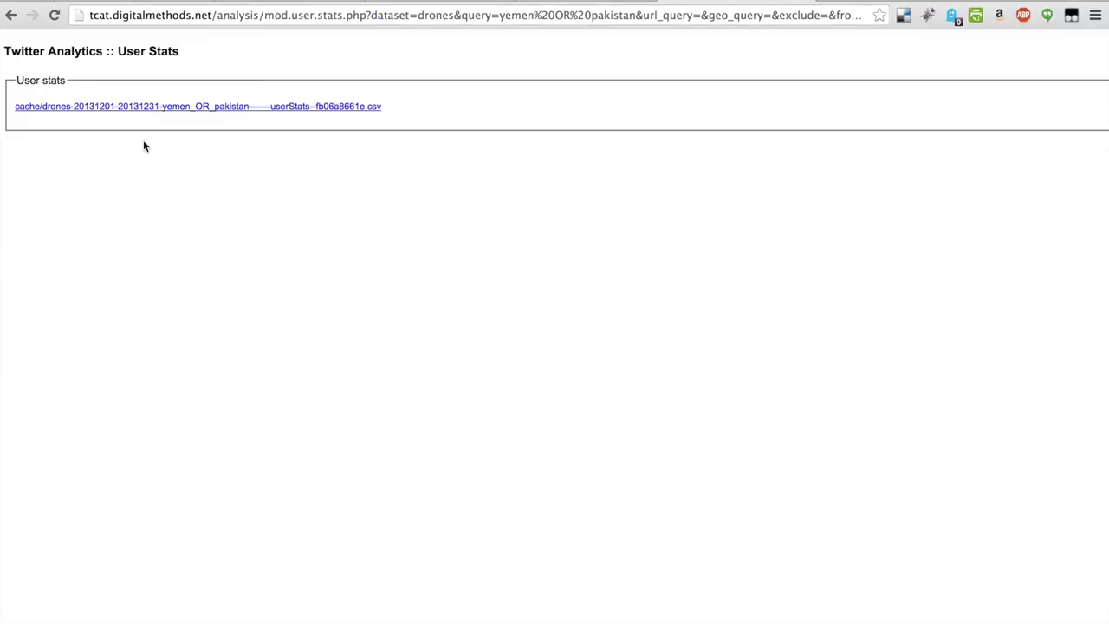
# Go back to the analysis page and scroll through the tweet statistics and activity metrics modules
pyautogui.click(11, 15)
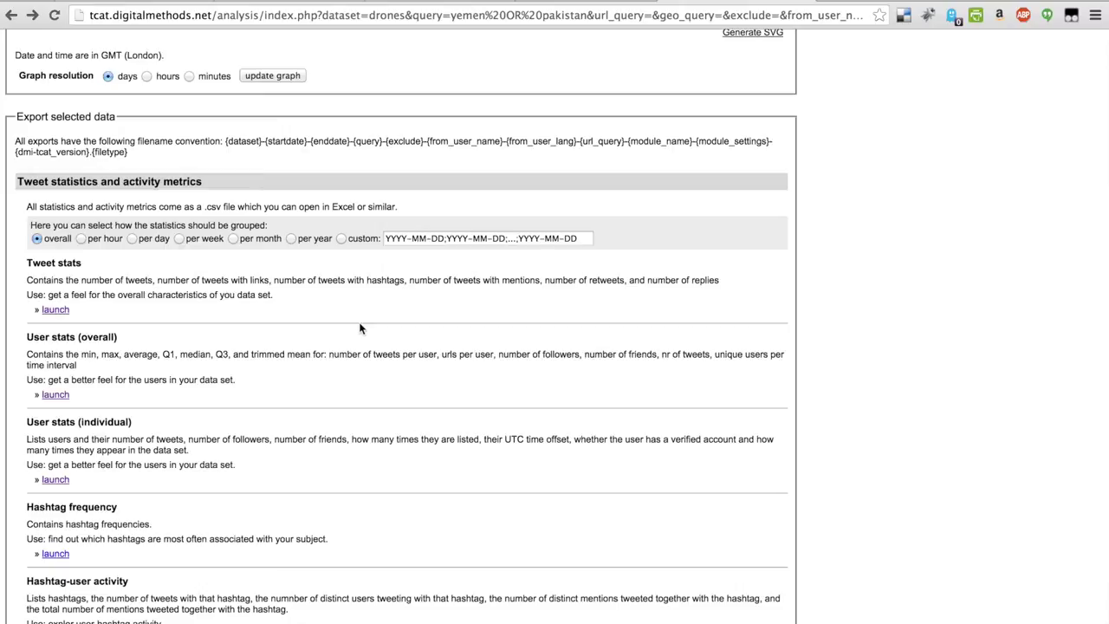
pyautogui.scroll(-3, 361, 329)
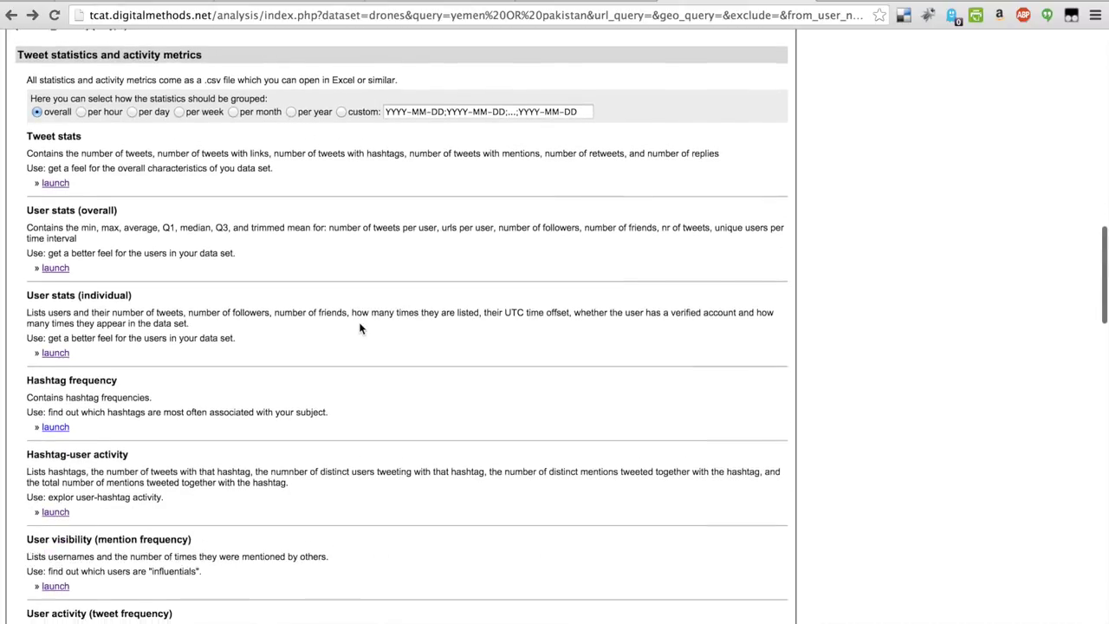
pyautogui.scroll(-4, 360, 328)
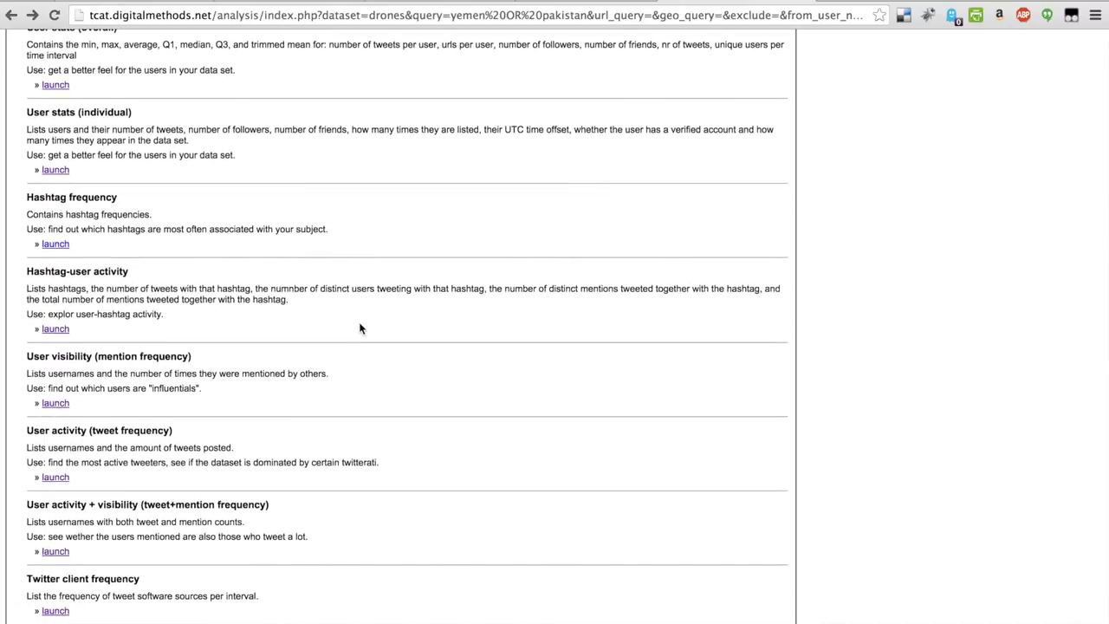
pyautogui.scroll(-2, 360, 328)
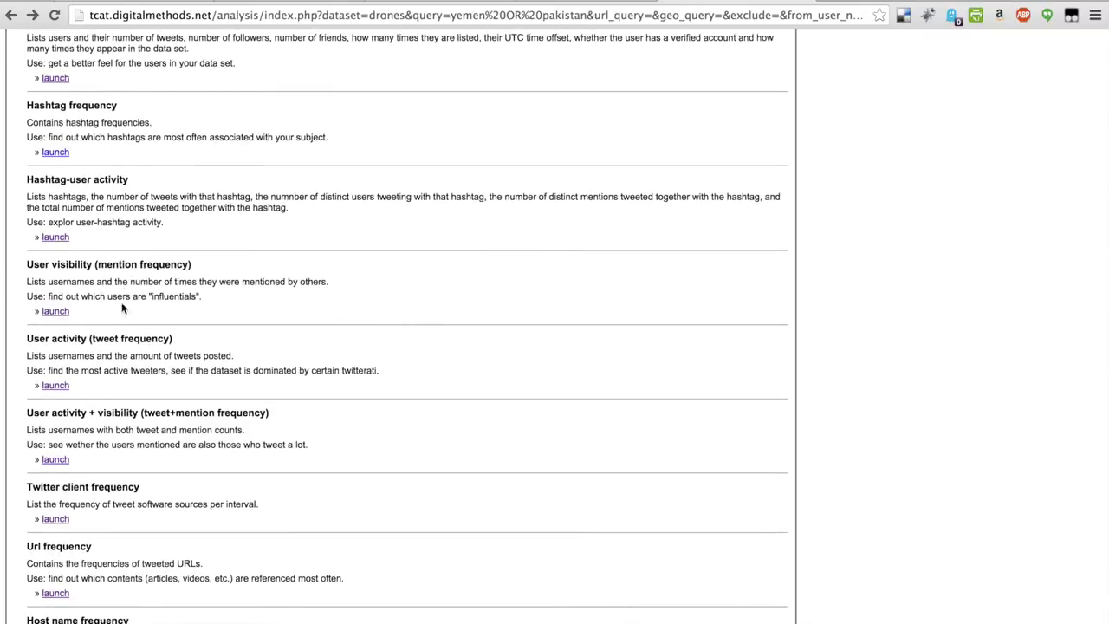
pyautogui.scroll(-2, 115, 382)
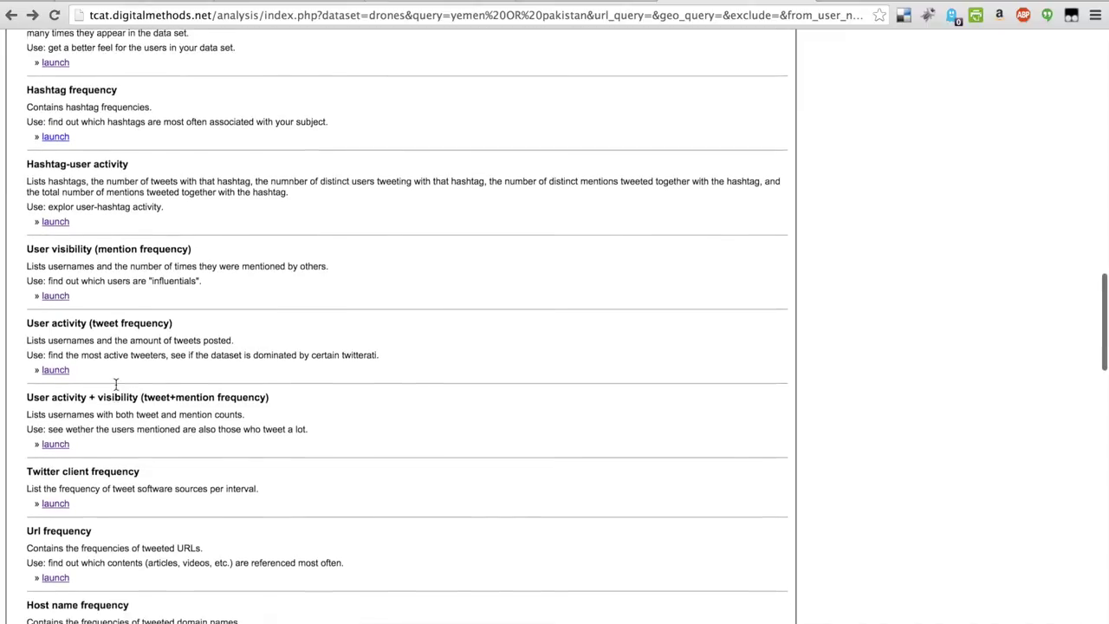
pyautogui.scroll(-2, 116, 389)
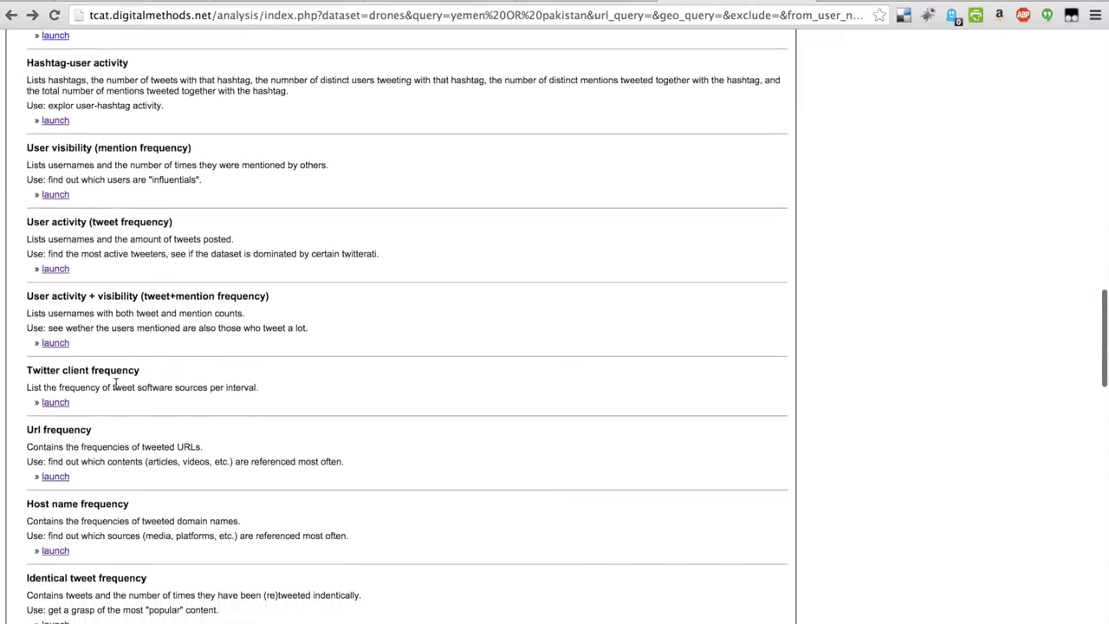
pyautogui.scroll(-1, 156, 390)
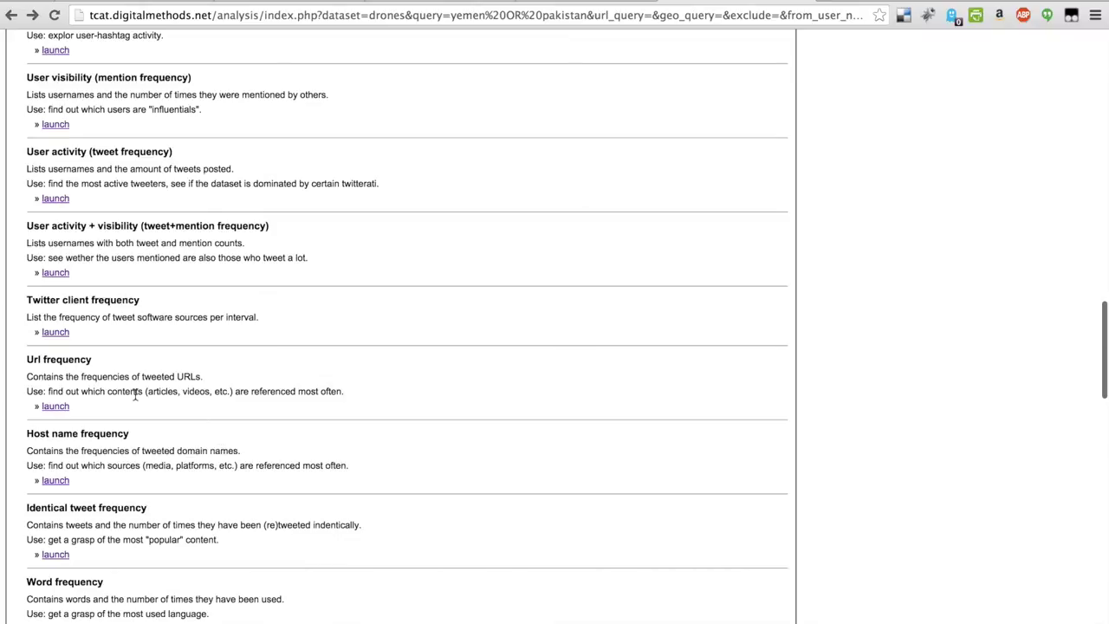
pyautogui.scroll(-1, 134, 393)
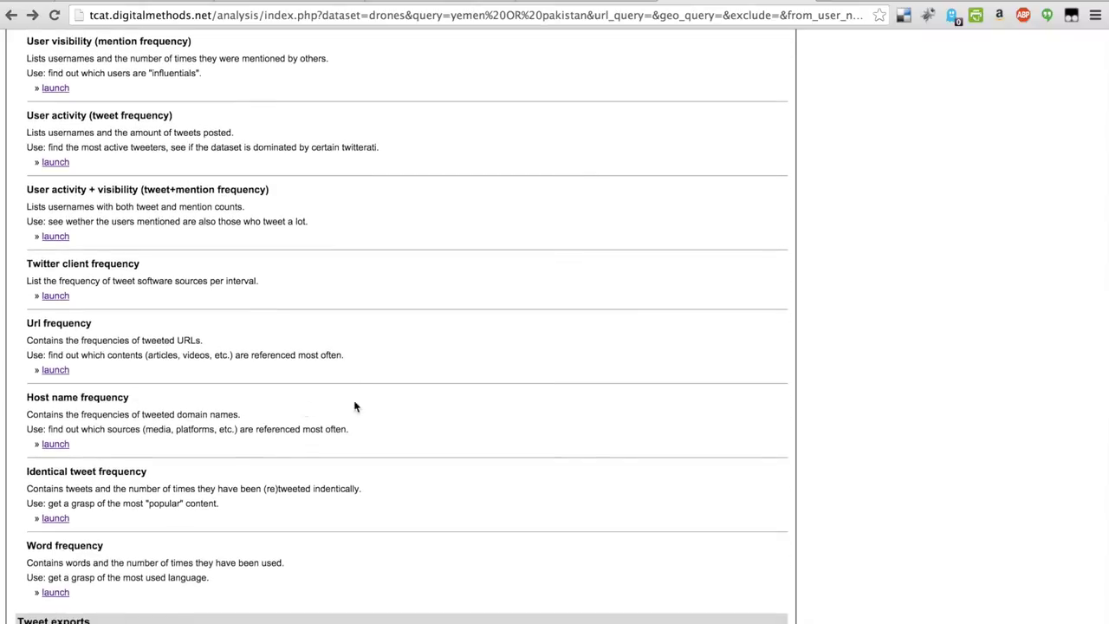
pyautogui.scroll(5, 379, 406)
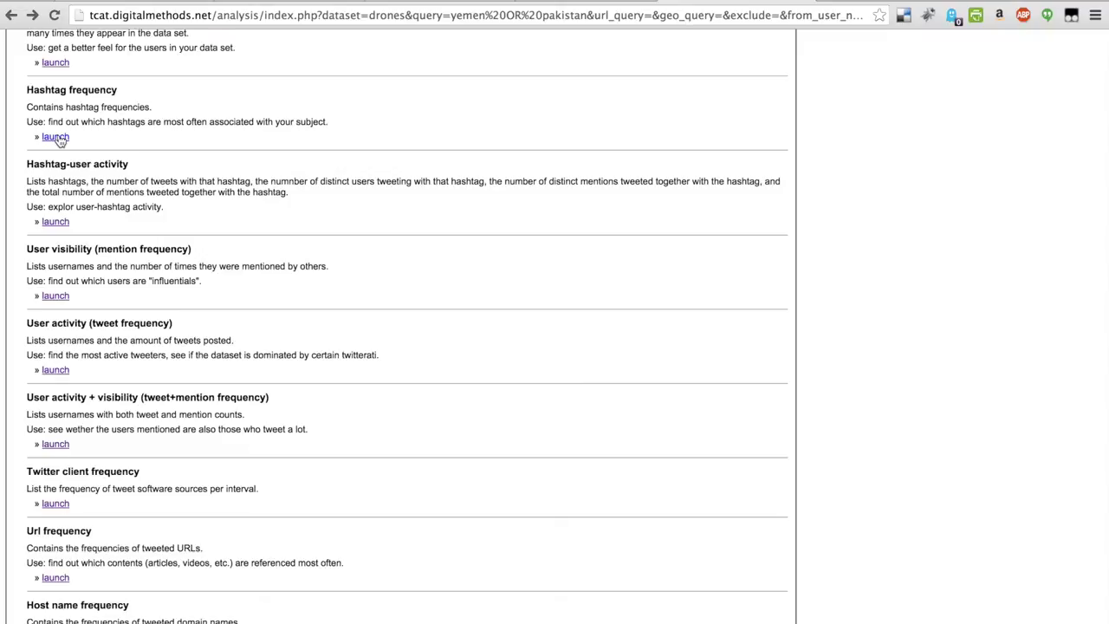
pyautogui.scroll(5, 59, 139)
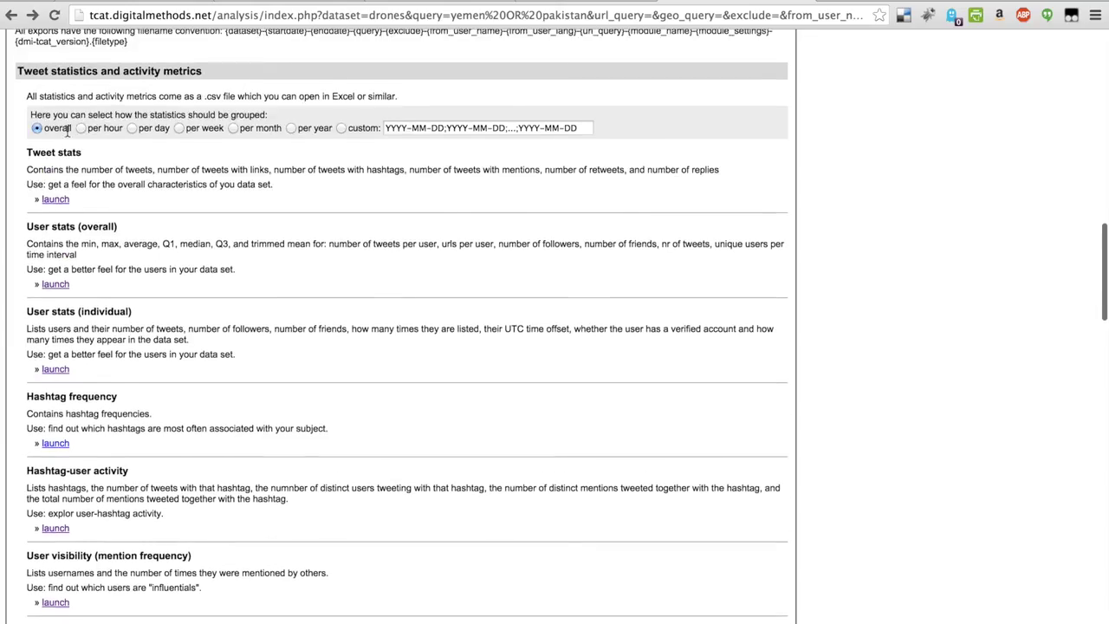
# Run the Hashtag frequency export with a minimum frequency of 10 and open the downloaded CSV
pyautogui.click(55, 447)
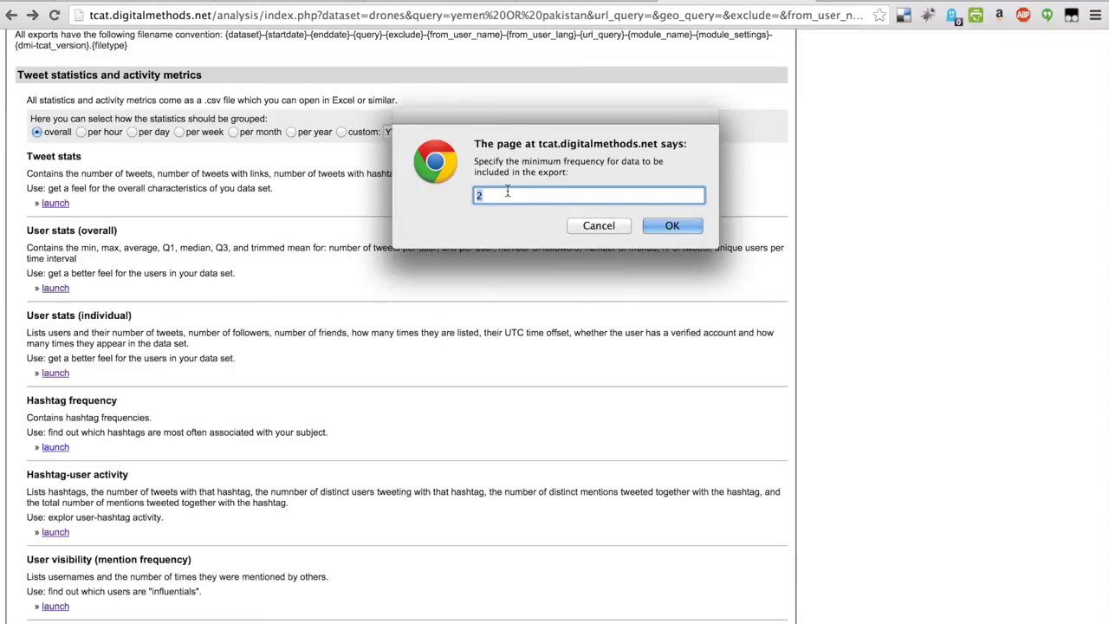
pyautogui.write('10')
pyautogui.press('Return')
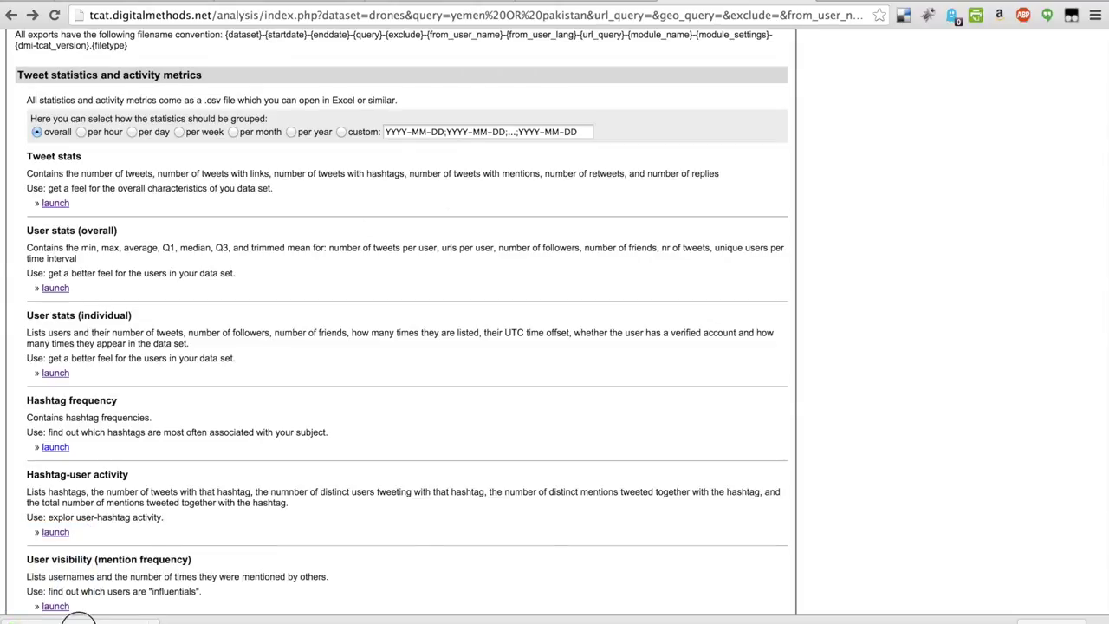
pyautogui.click(78, 617)
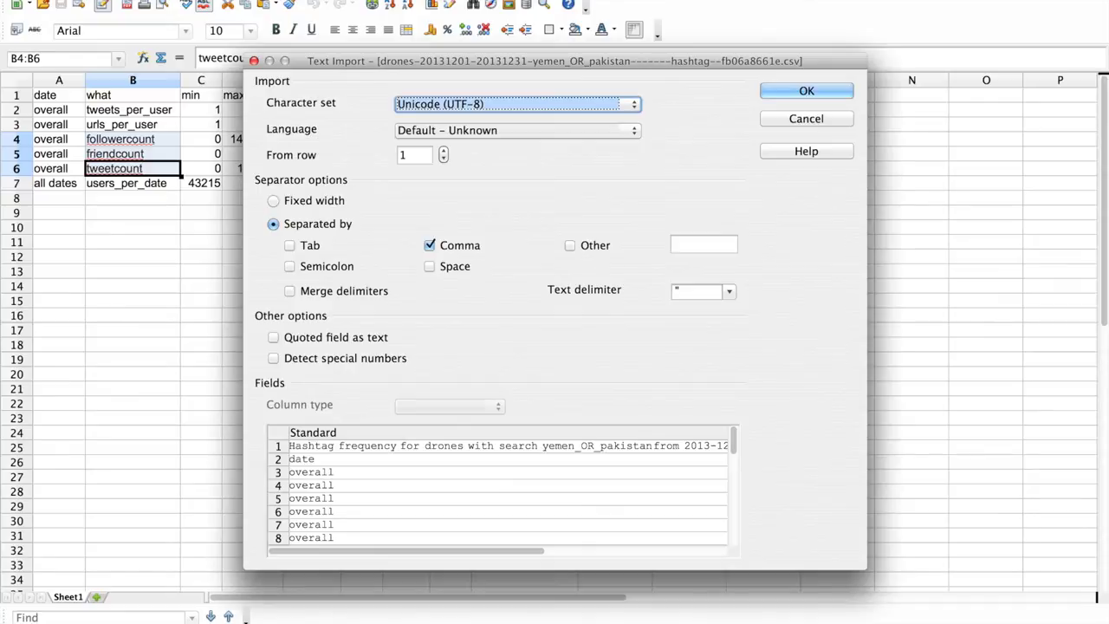
# Import the hashtag CSV and look over the top hashtags: Yemen, Pakistan, drone, US and PTI
pyautogui.click(779, 92)
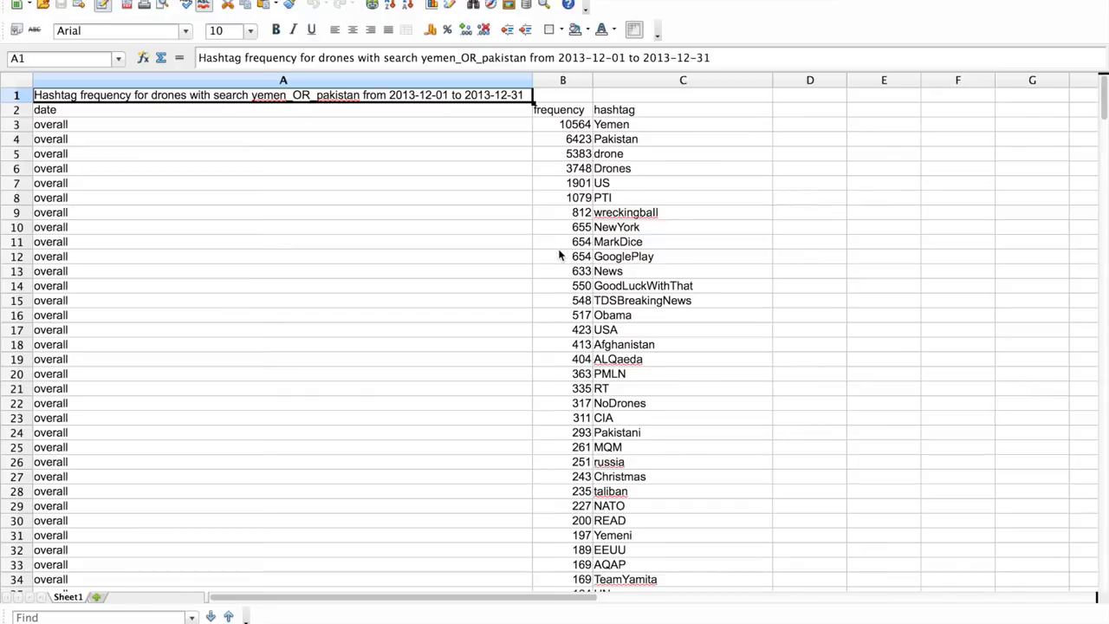
pyautogui.moveTo(692, 121); pyautogui.dragTo(689, 171)
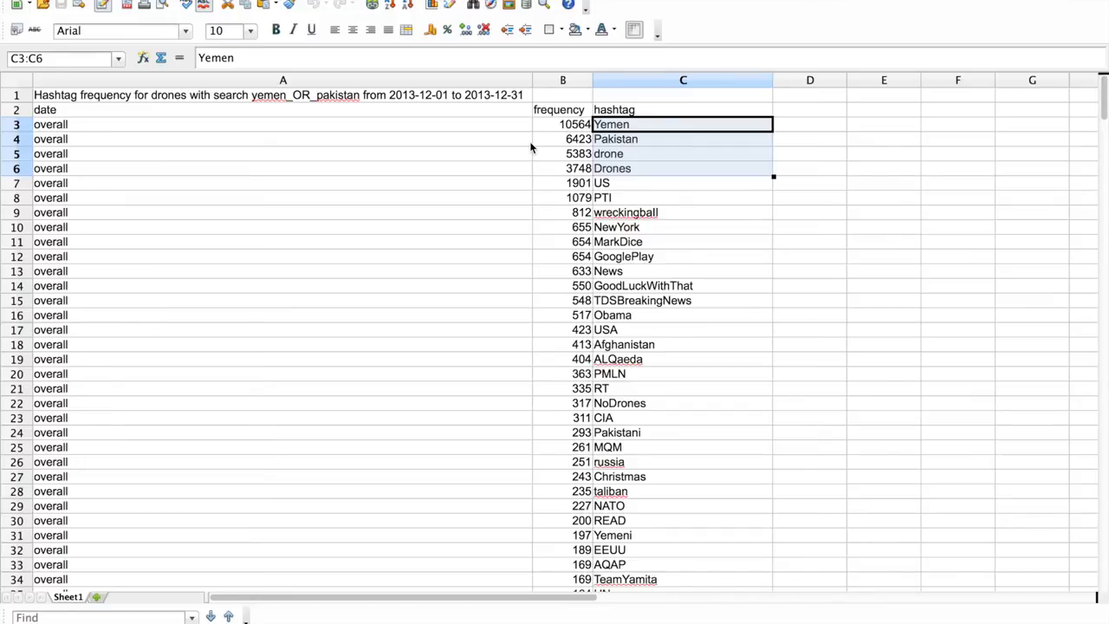
pyautogui.click(620, 186)
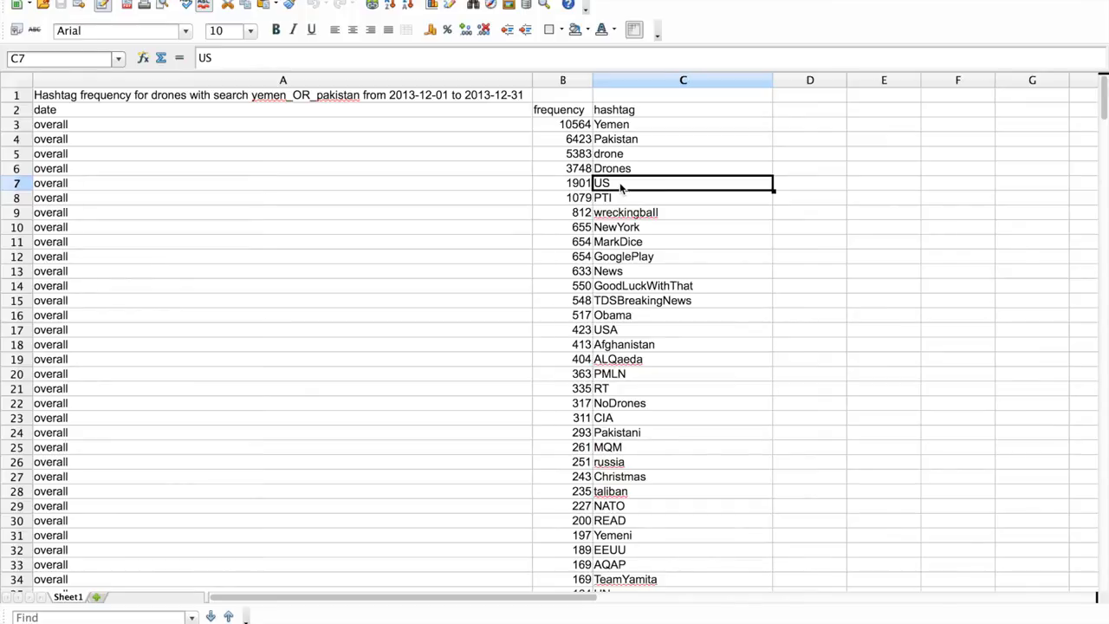
pyautogui.press('Down')
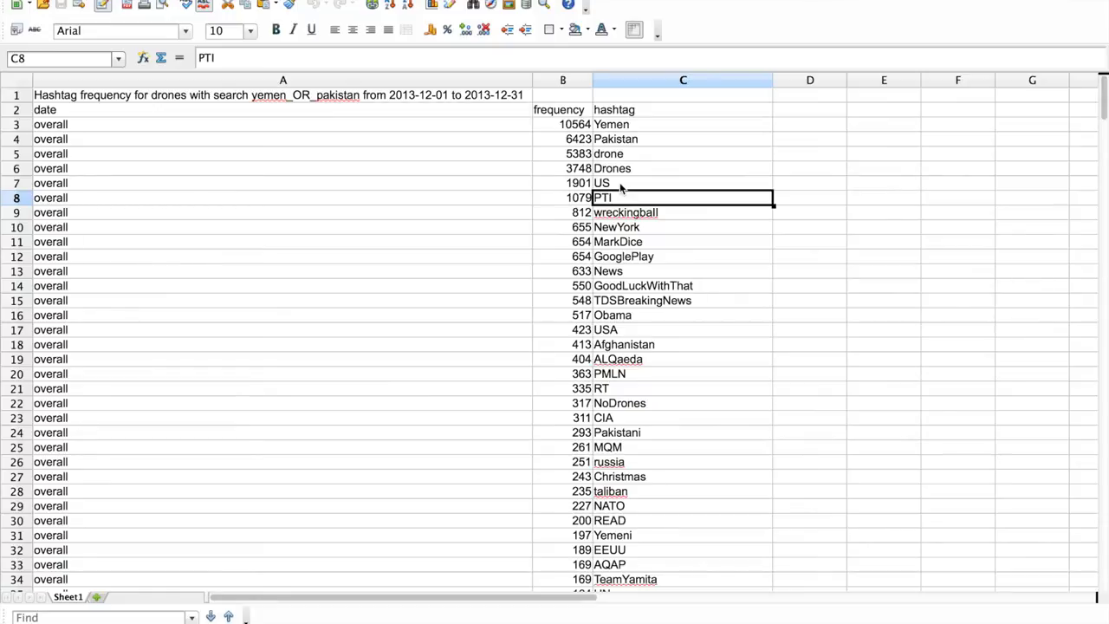
pyautogui.press('super+Tab')
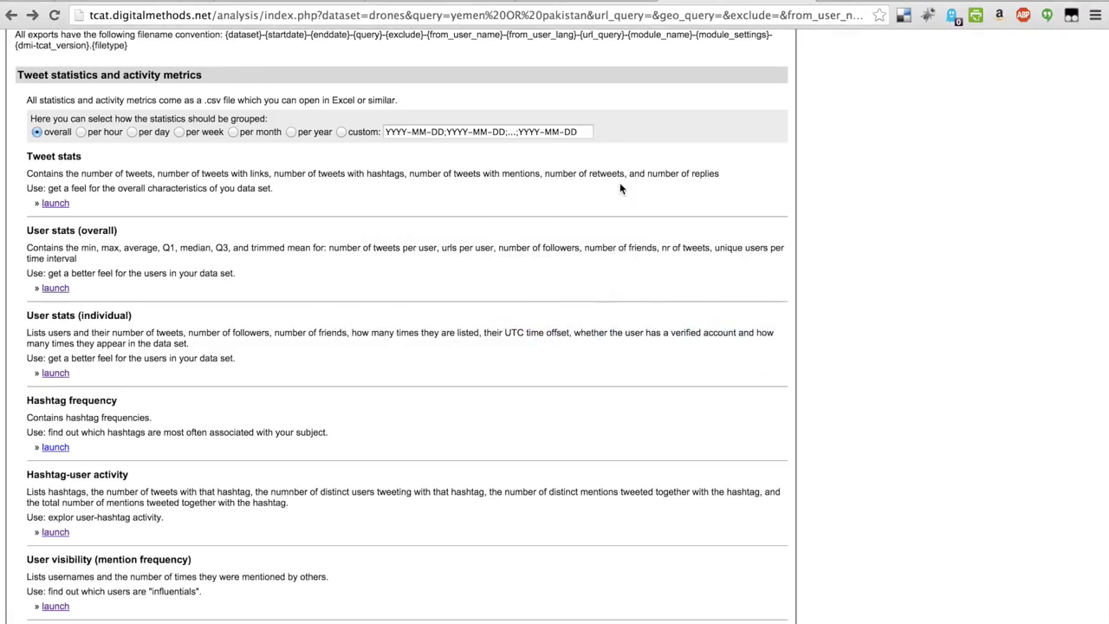
# Look up #pti on hashtags.org, find its meaning 'Photos That Inspire', then select wreckingball in C9
pyautogui.press('super+t')
pyautogui.write('ha')
pyautogui.press('Return')
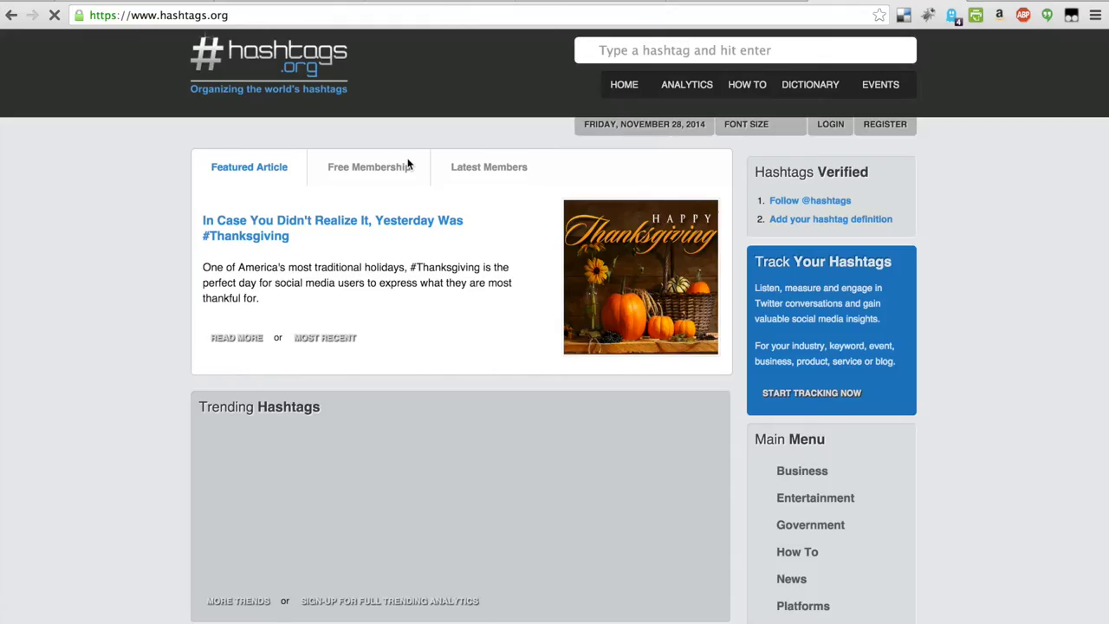
pyautogui.click(641, 52)
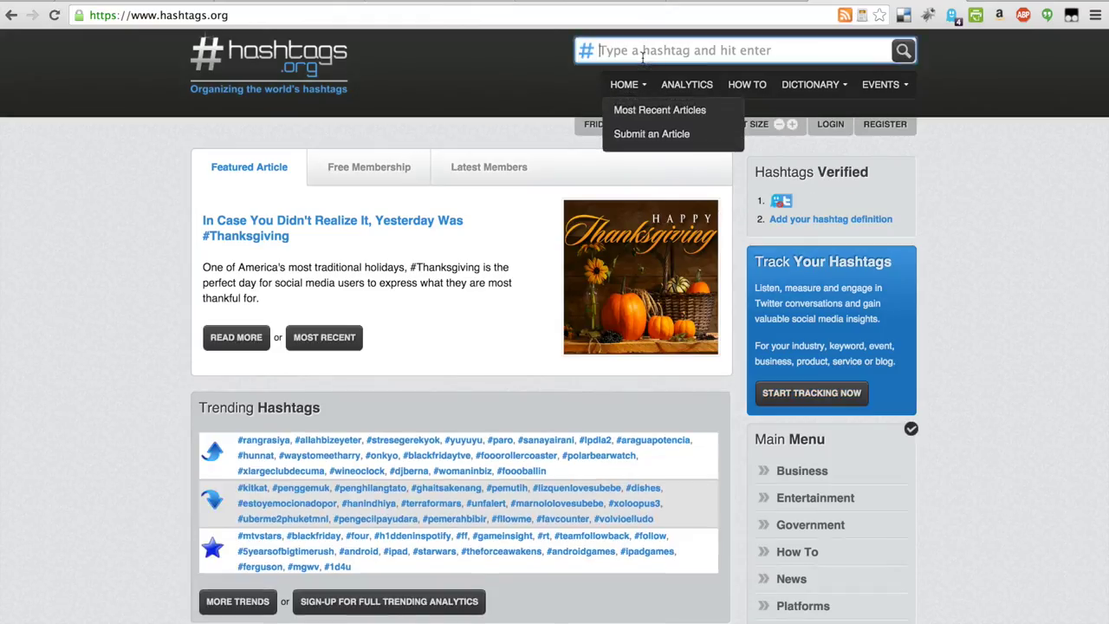
pyautogui.write('pti')
pyautogui.press('Return')
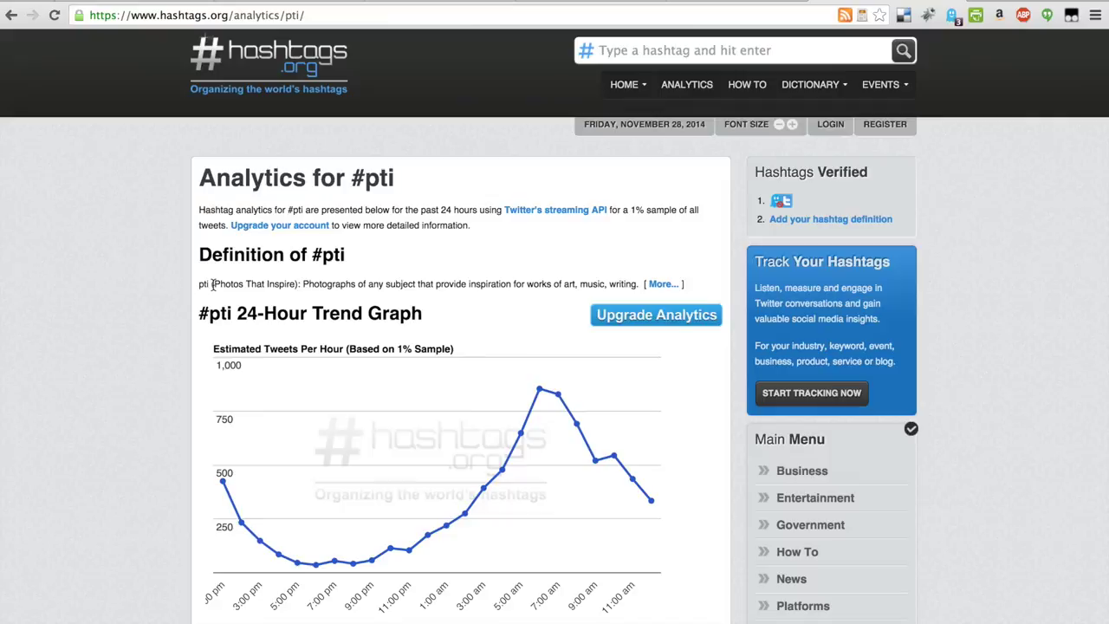
pyautogui.moveTo(212, 285); pyautogui.dragTo(300, 285)
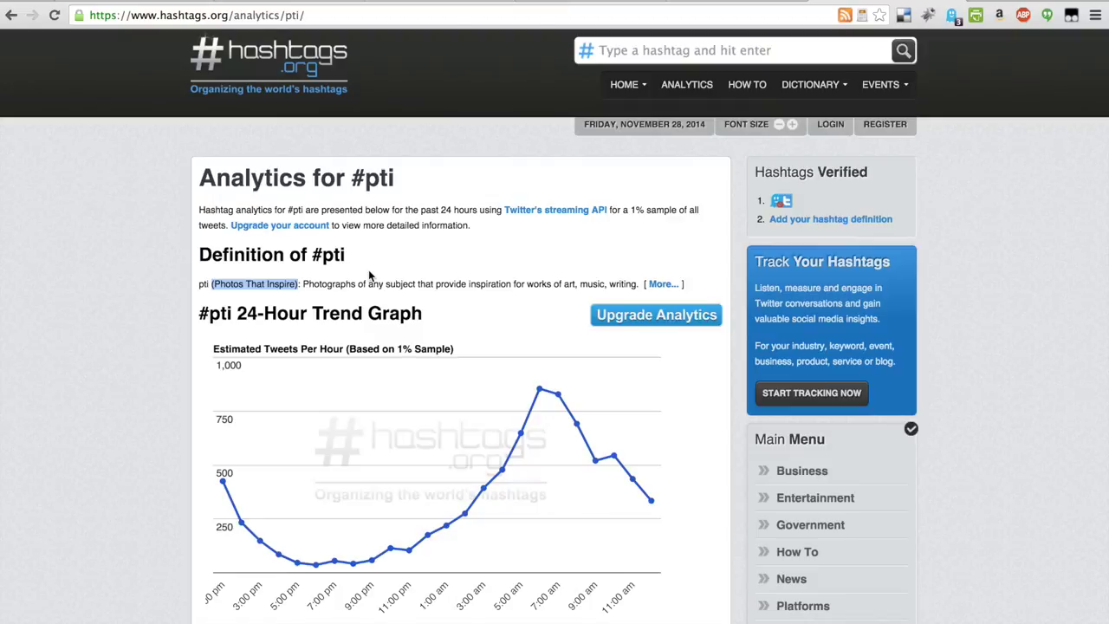
pyautogui.press('super+Tab')
pyautogui.click(674, 216)
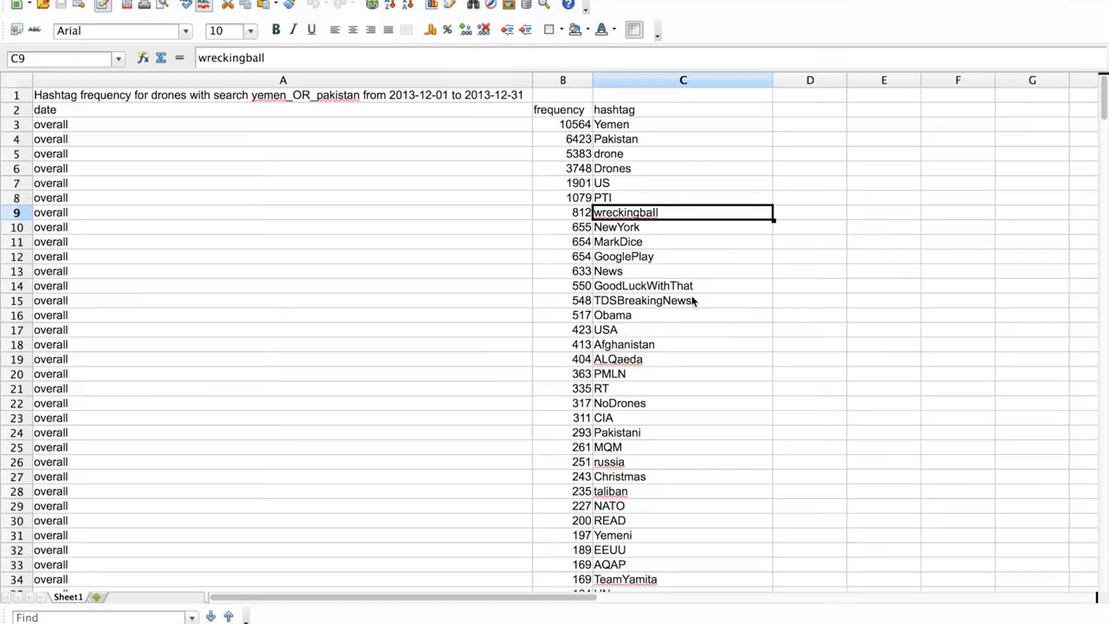
pyautogui.click(657, 333)
pyautogui.click(673, 347)
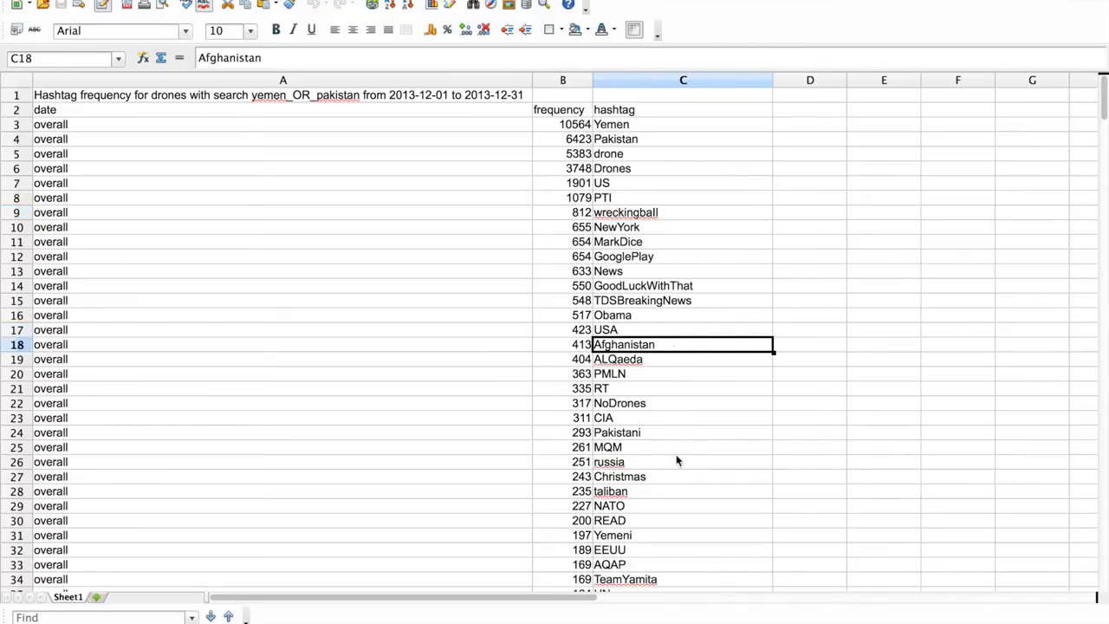
pyautogui.click(641, 318)
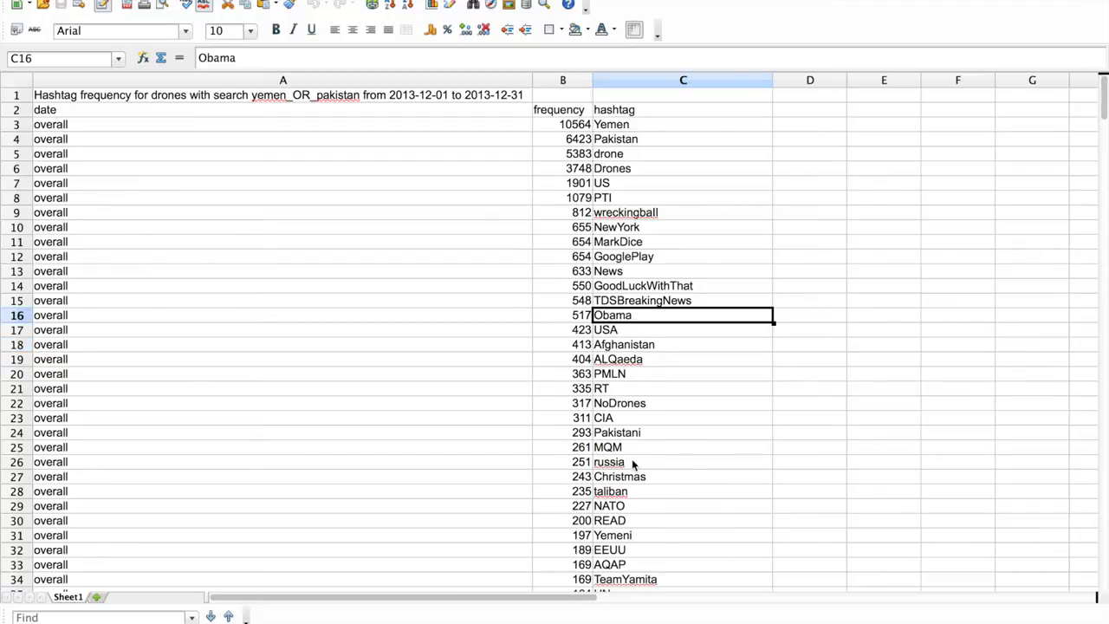
pyautogui.click(694, 494)
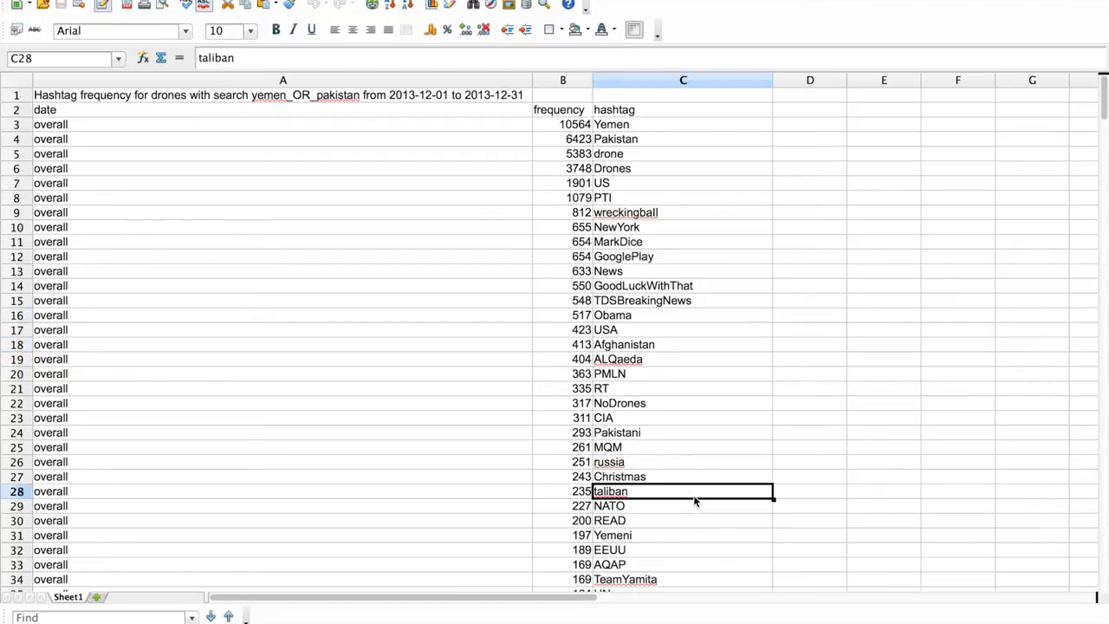
pyautogui.click(694, 509)
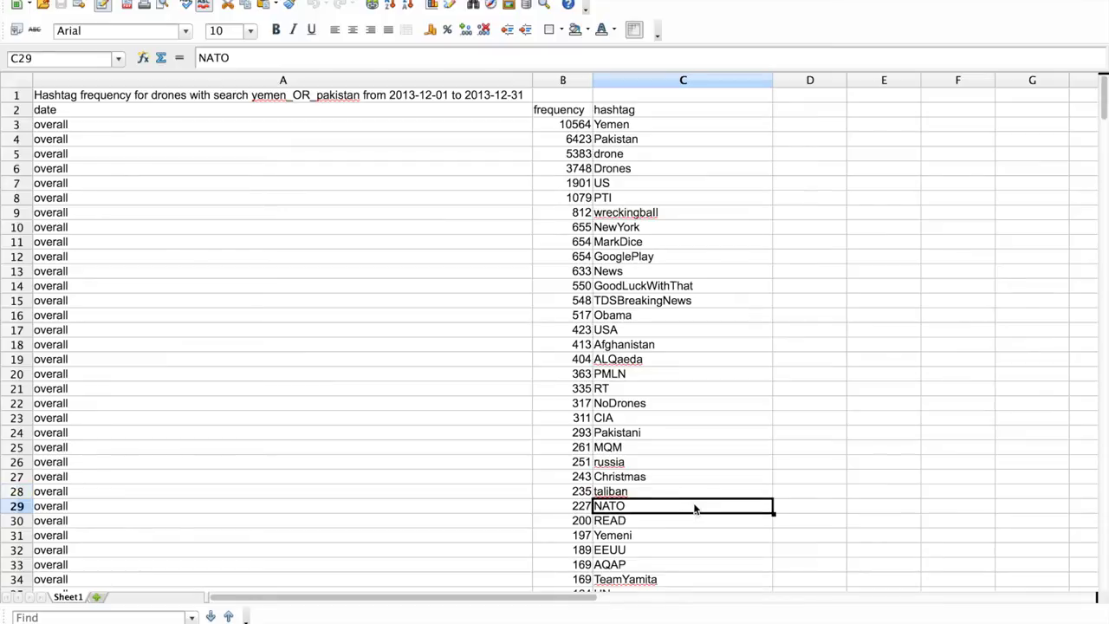
pyautogui.click(680, 297)
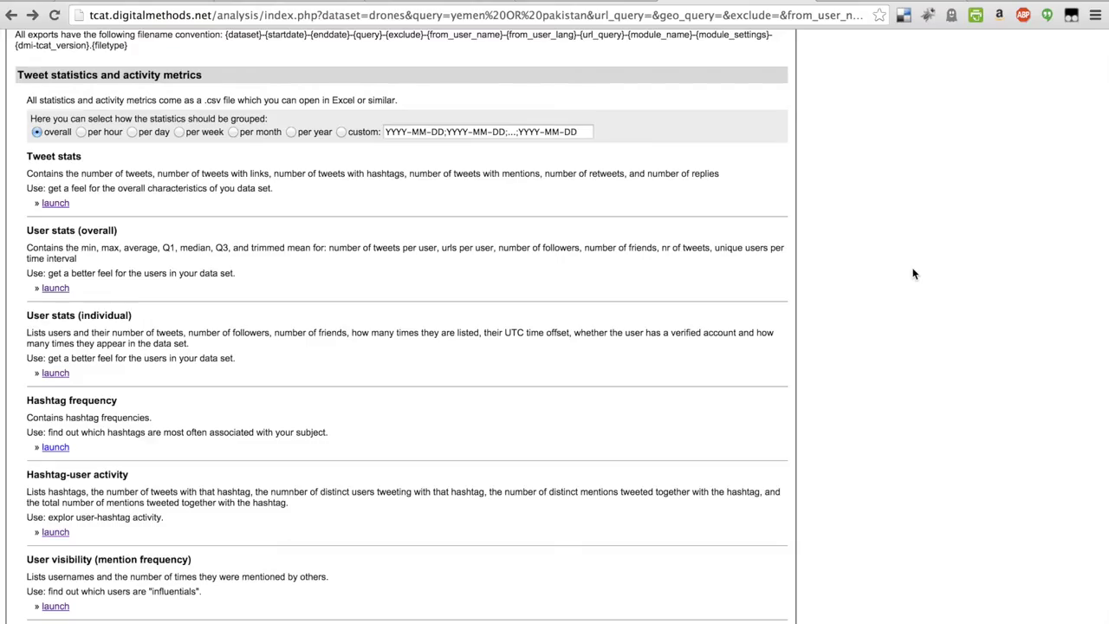
# Launch the User activity (tweet frequency) export with a minimum frequency of 10
pyautogui.scroll(-3, 912, 274)
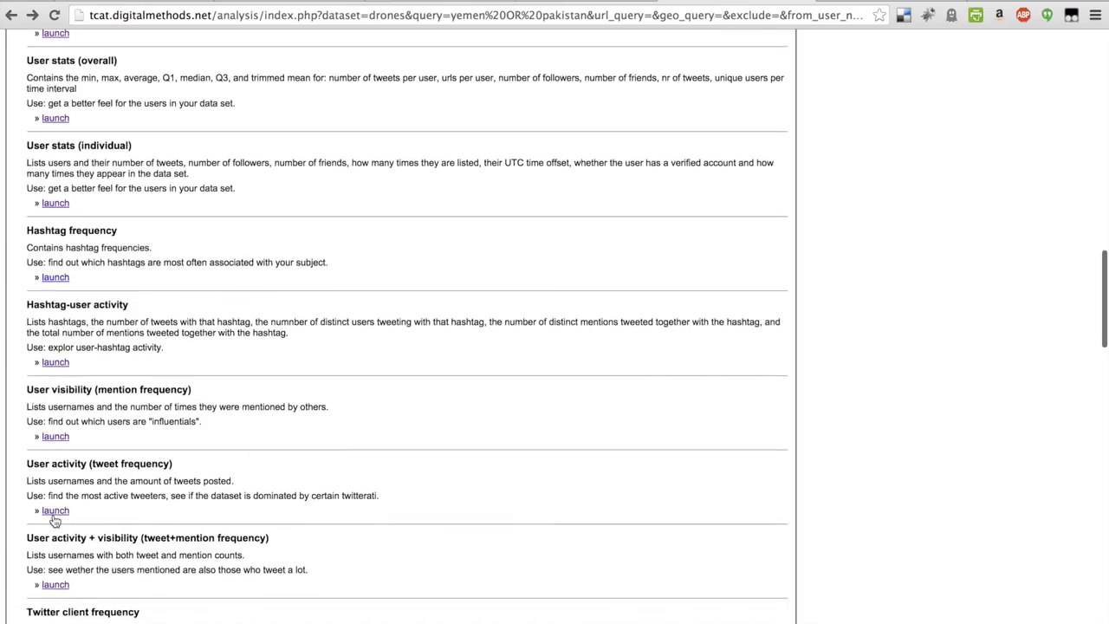
pyautogui.click(55, 513)
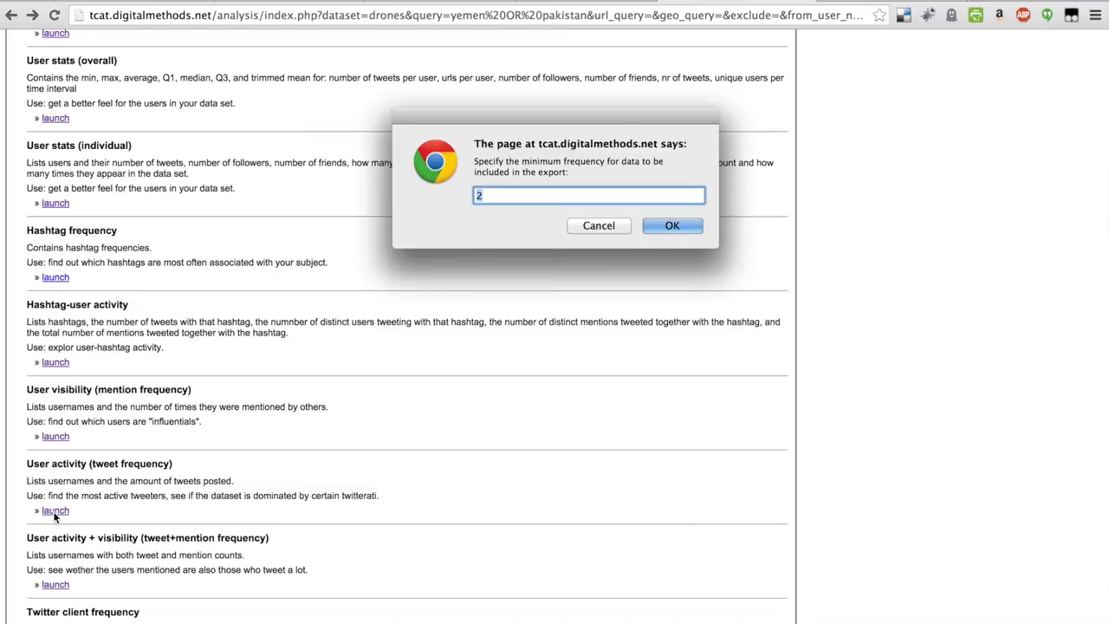
pyautogui.write('10')
pyautogui.press('Return')
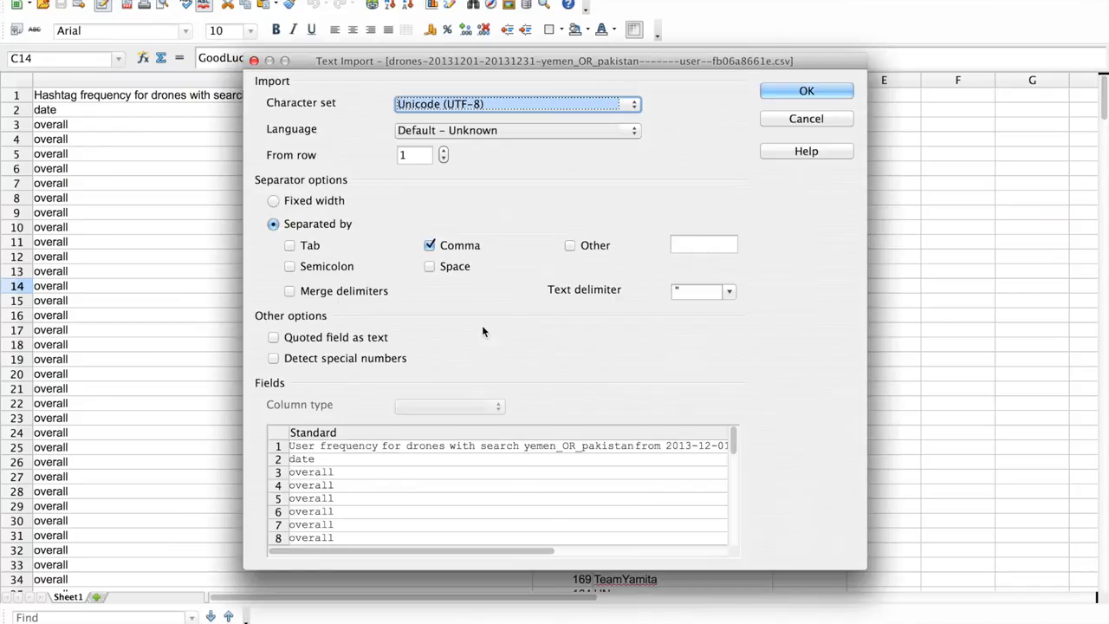
# Load the user frequency CSV with comma separation and UTF-8 encoding
pyautogui.click(802, 92)
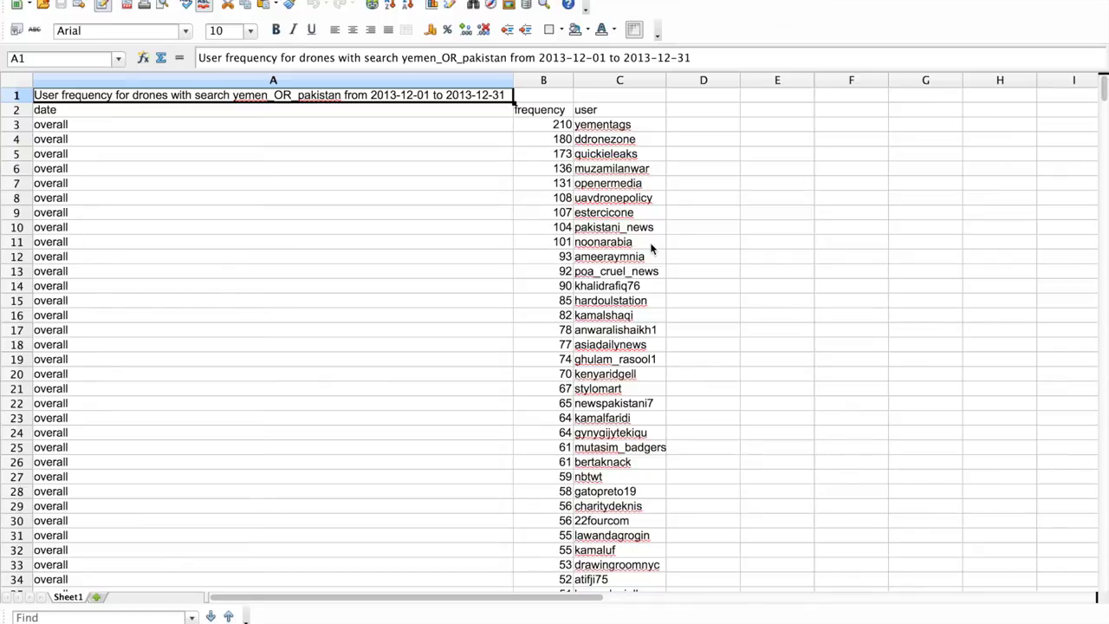
# Return to the TCAT analysis page and browse the frequency modules down to Identical tweet frequency
pyautogui.press('super+Tab')
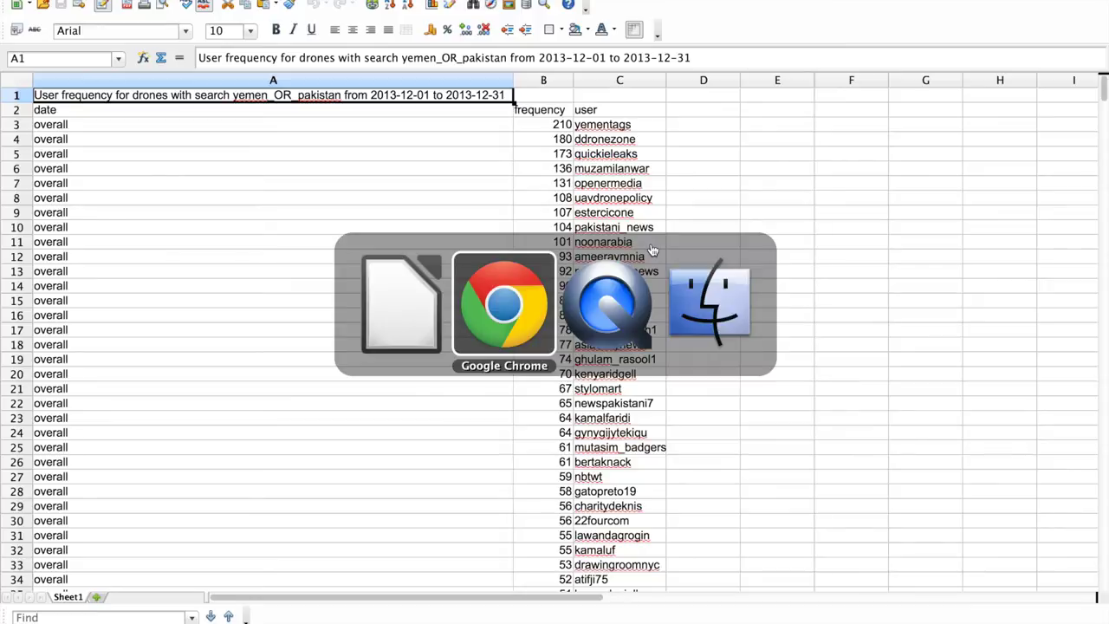
pyautogui.scroll(-3, 652, 249)
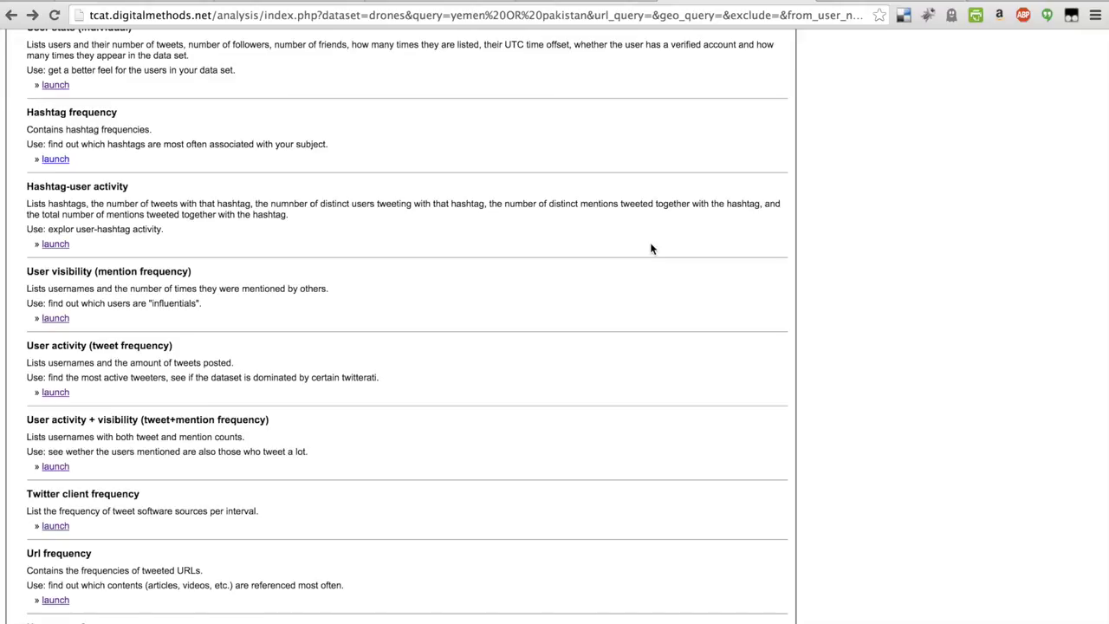
pyautogui.scroll(-3, 652, 249)
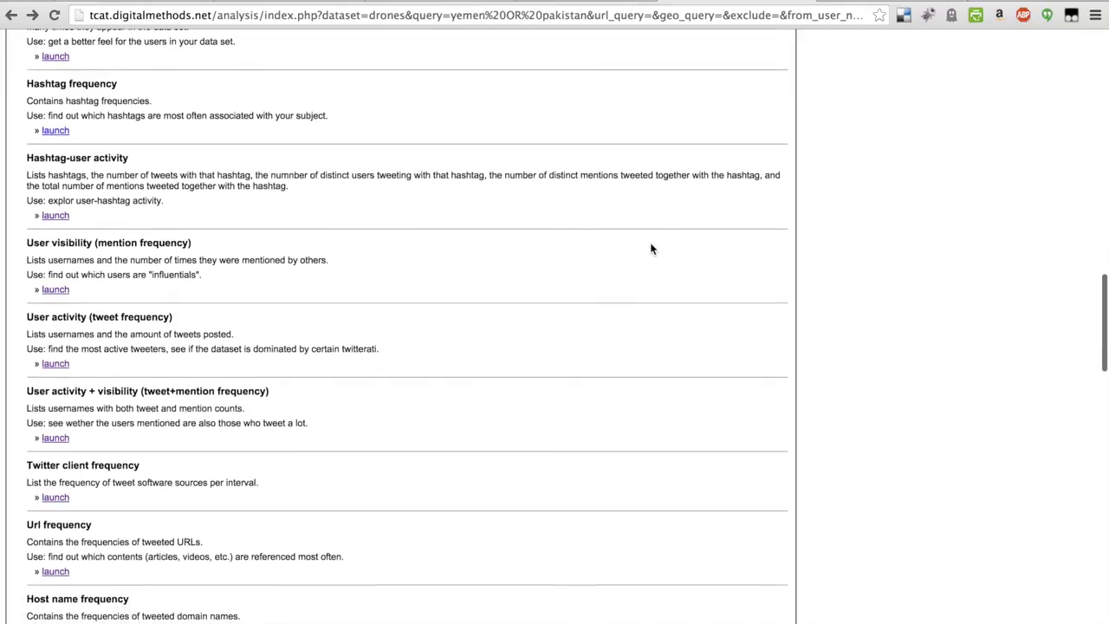
pyautogui.scroll(-1, 652, 248)
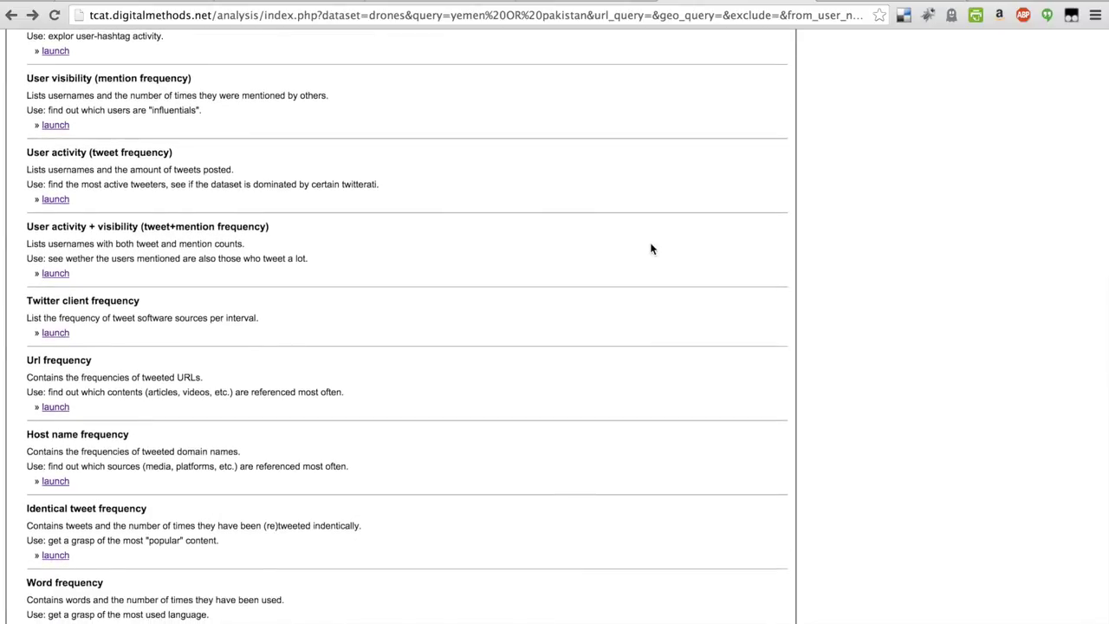
pyautogui.scroll(5, 651, 248)
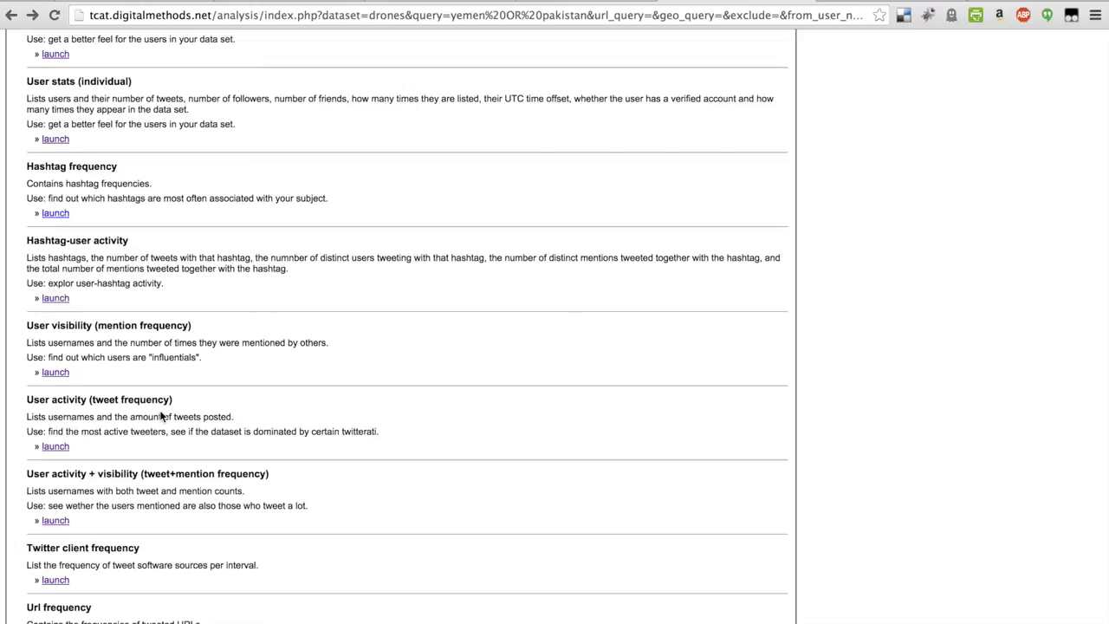
pyautogui.scroll(-5, 160, 416)
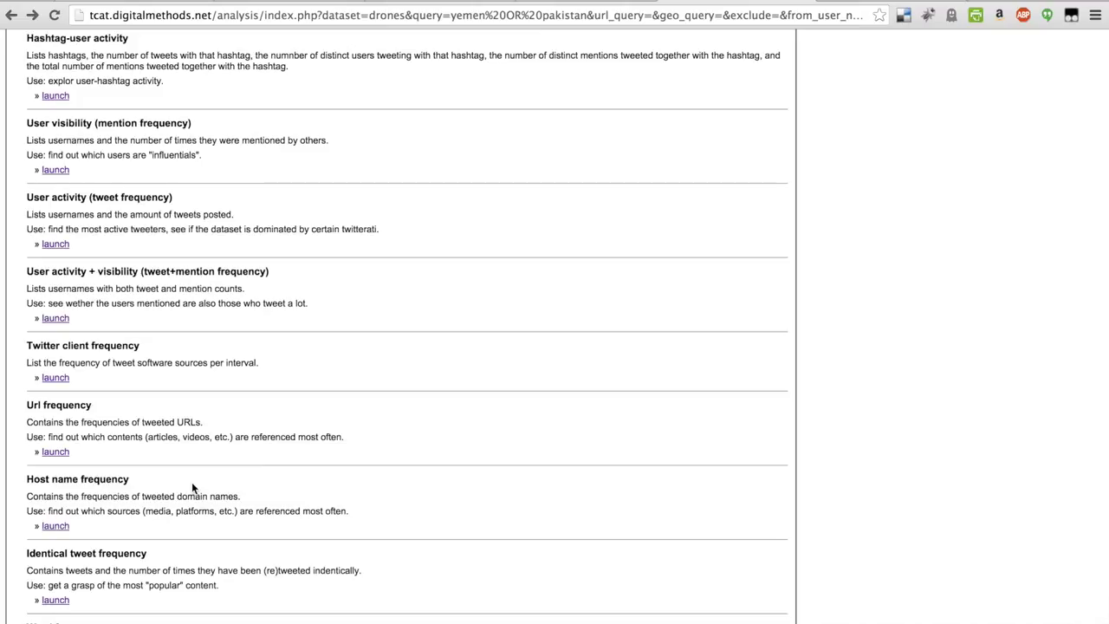
pyautogui.scroll(-3, 192, 481)
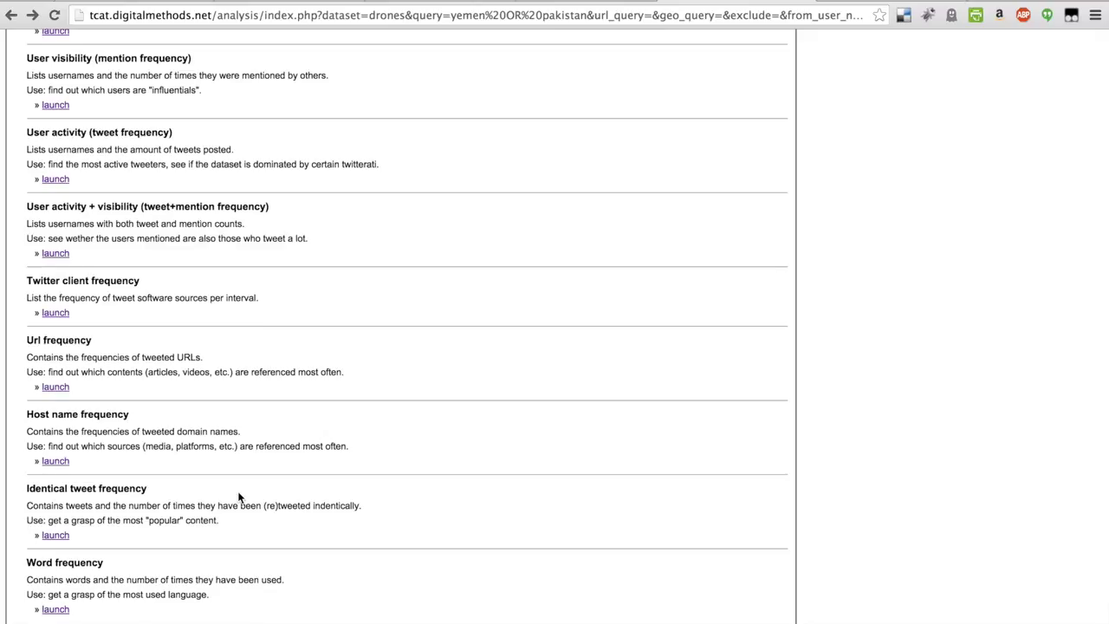
pyautogui.scroll(10, 240, 494)
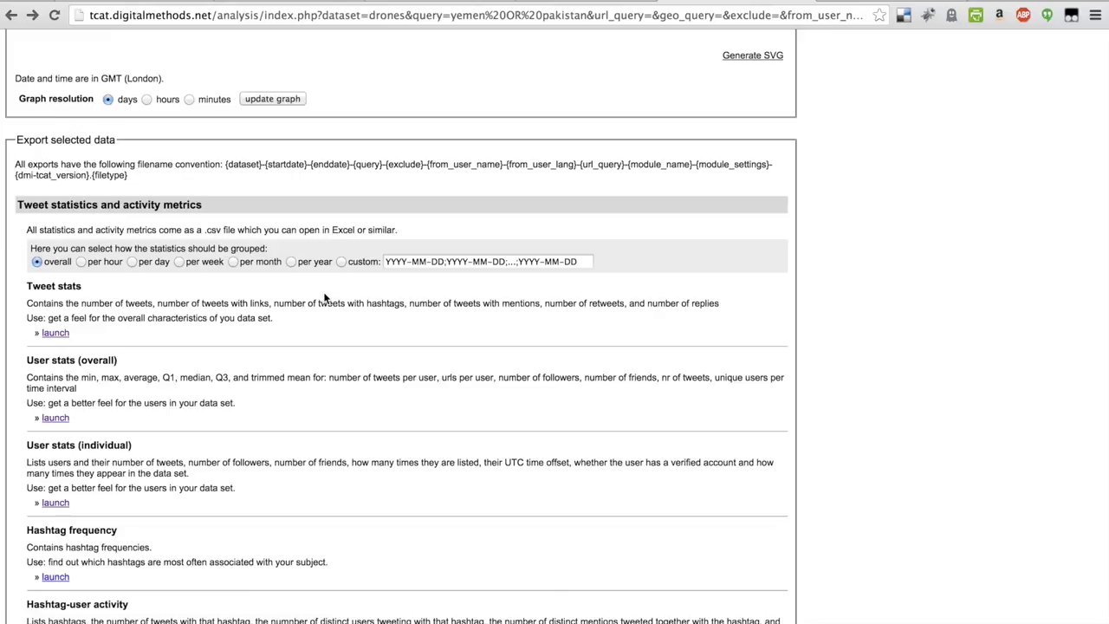
pyautogui.scroll(-15, 325, 298)
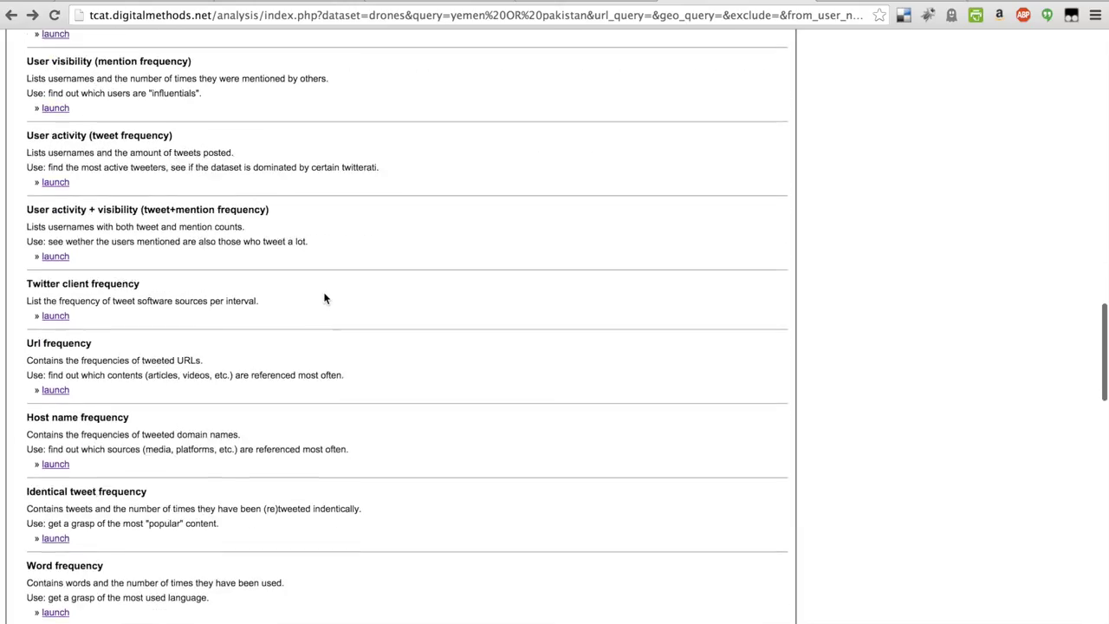
pyautogui.scroll(-6, 325, 298)
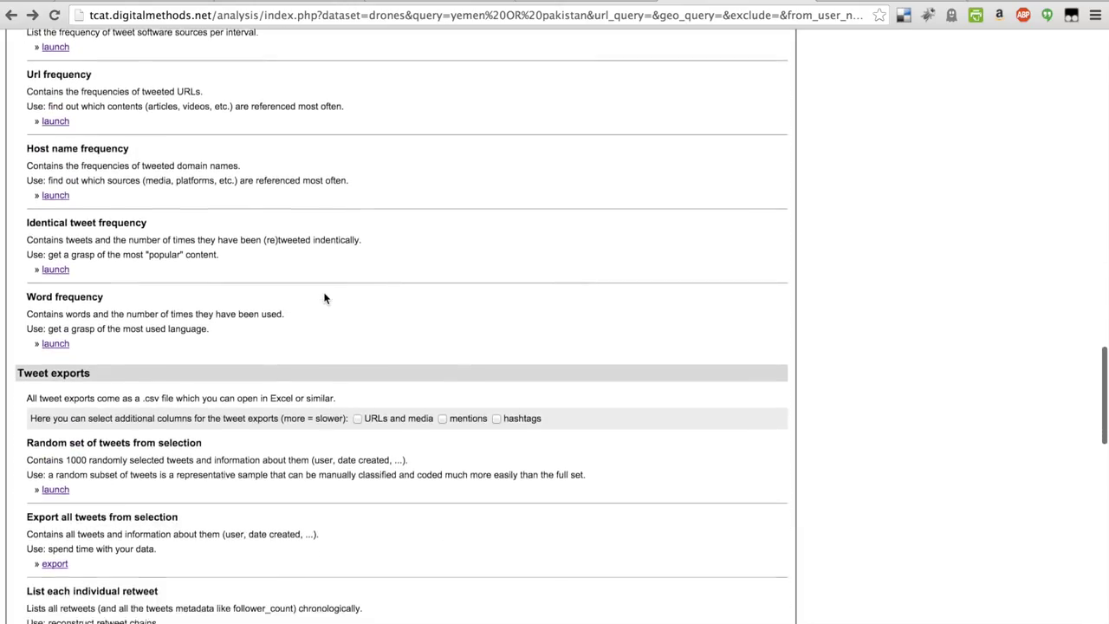
pyautogui.scroll(-6, 324, 298)
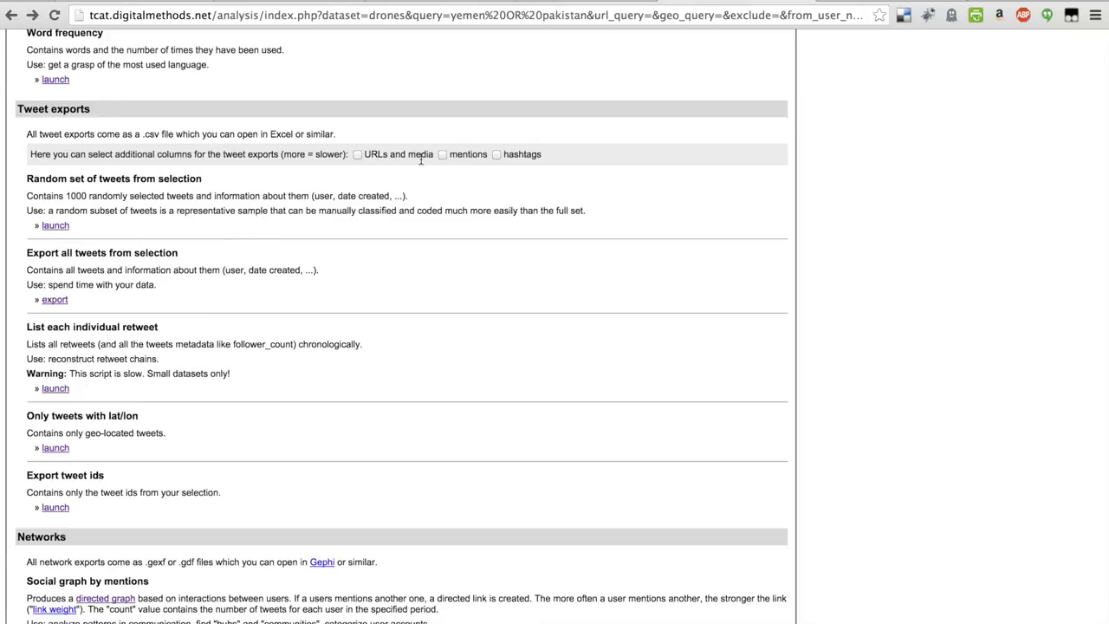
pyautogui.click(357, 154)
pyautogui.click(443, 155)
pyautogui.click(495, 154)
pyautogui.click(442, 154)
pyautogui.click(55, 226)
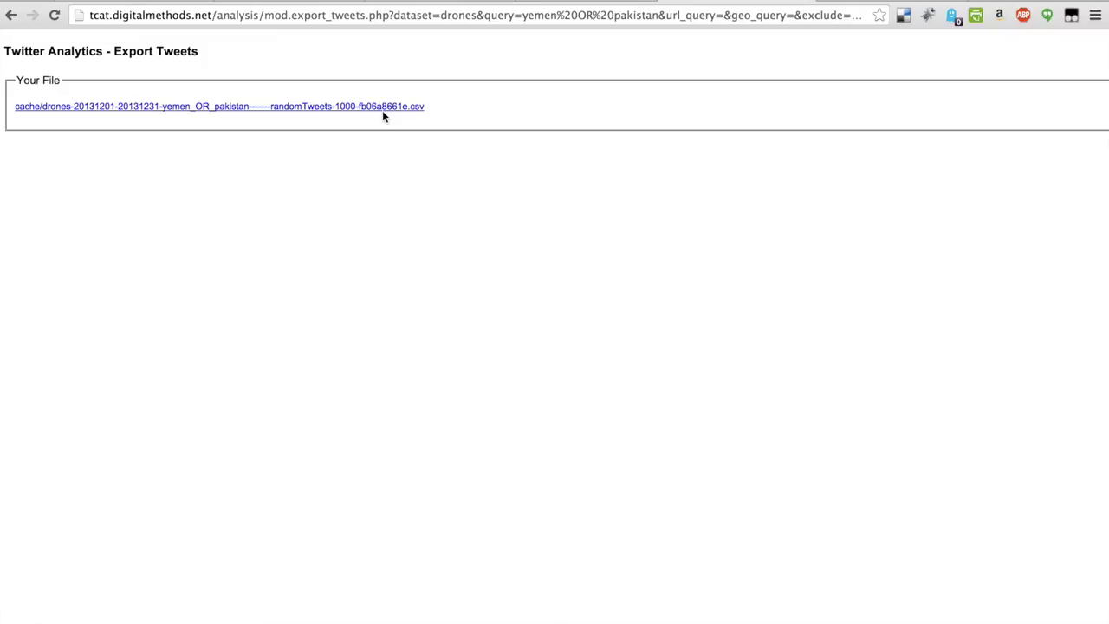
# Switch to the user frequency sheet in Calc, then back to the Export Tweets page
pyautogui.press('super+Tab')
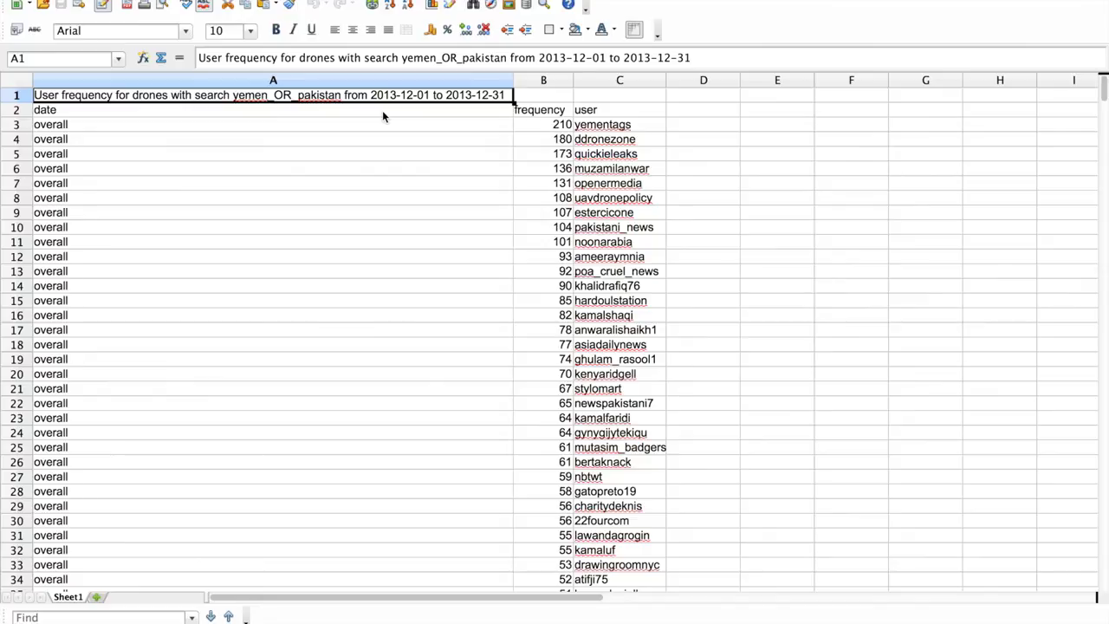
pyautogui.press('super+Tab')
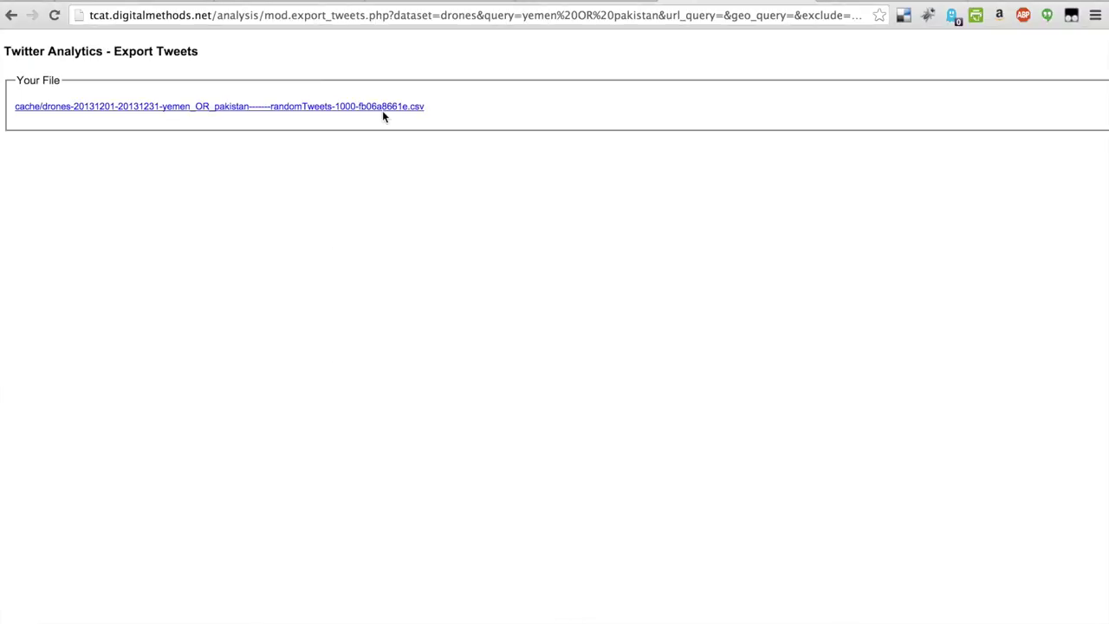
# Go back to the analysis page and scroll down to the Networks export modules
pyautogui.hscroll(-5, 382, 110)
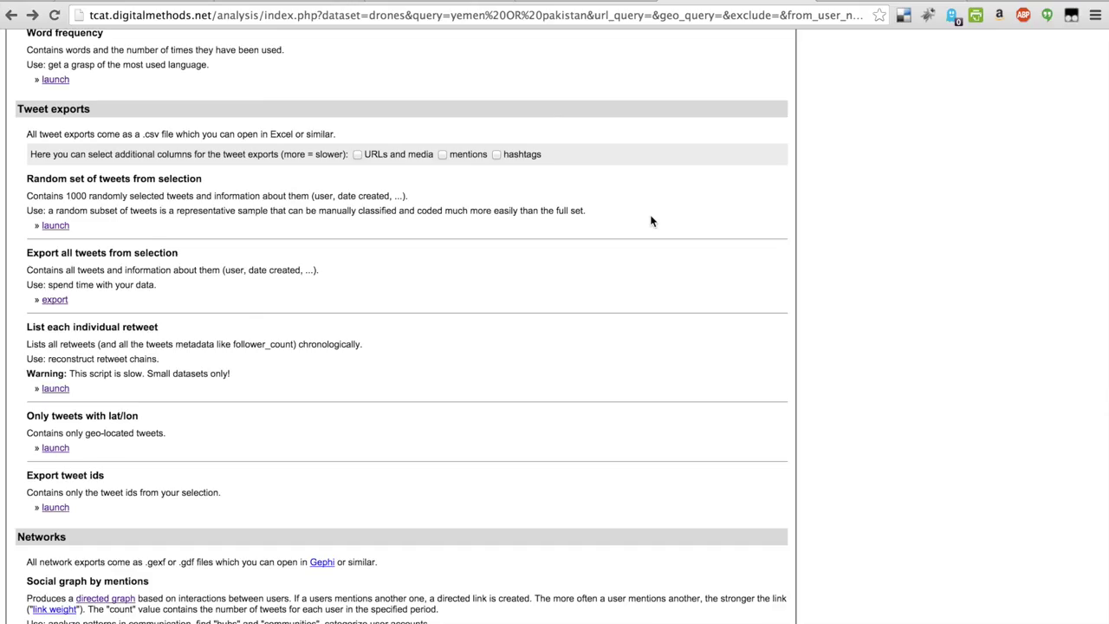
pyautogui.scroll(-2, 651, 221)
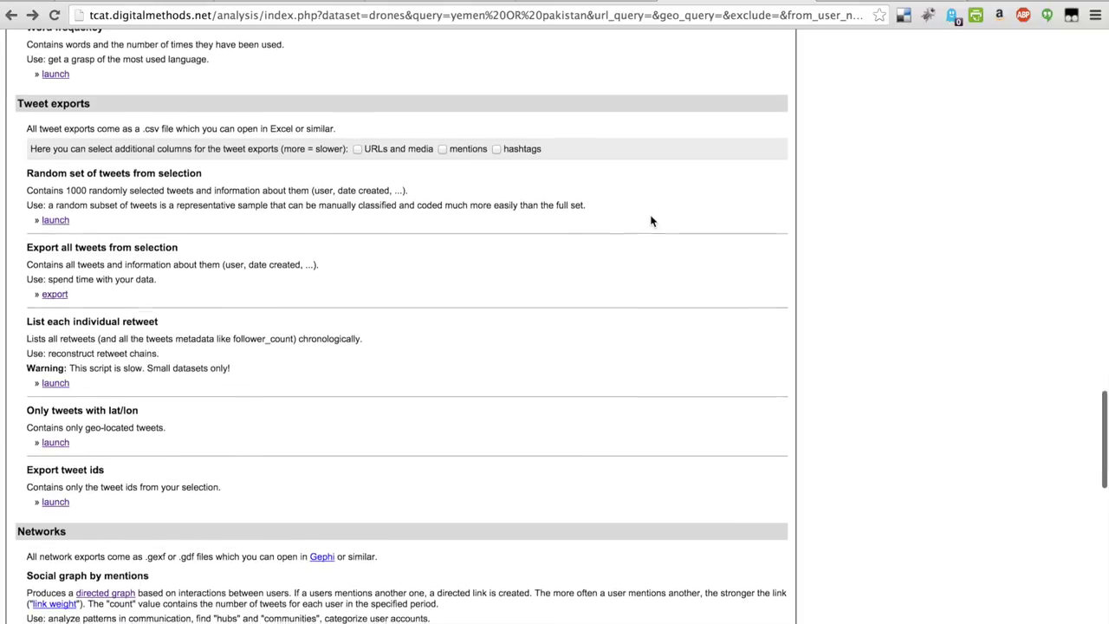
pyautogui.scroll(-8, 651, 221)
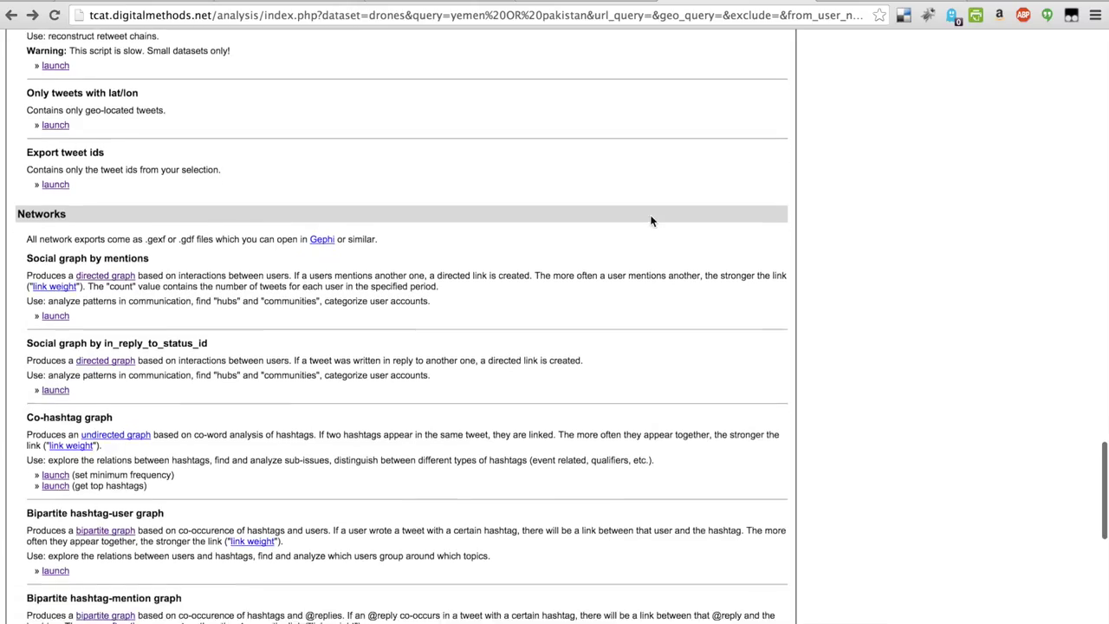
pyautogui.scroll(-3, 651, 221)
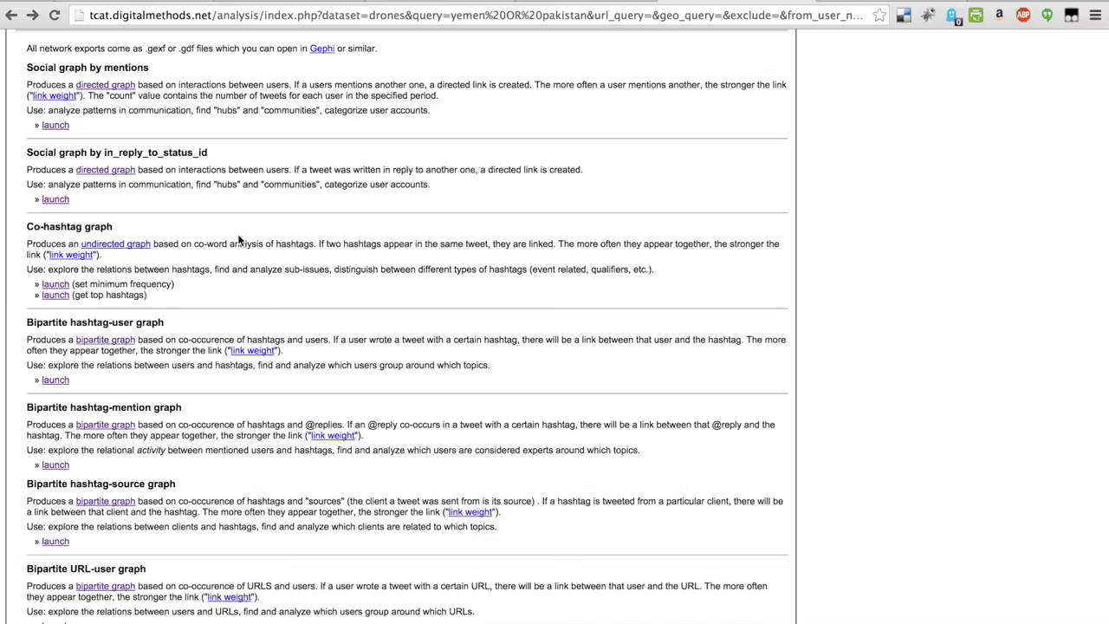
# Scroll past the bipartite hashtag-URL and hashtag-host graphs to the Experimental modules
pyautogui.scroll(-5, 175, 475)
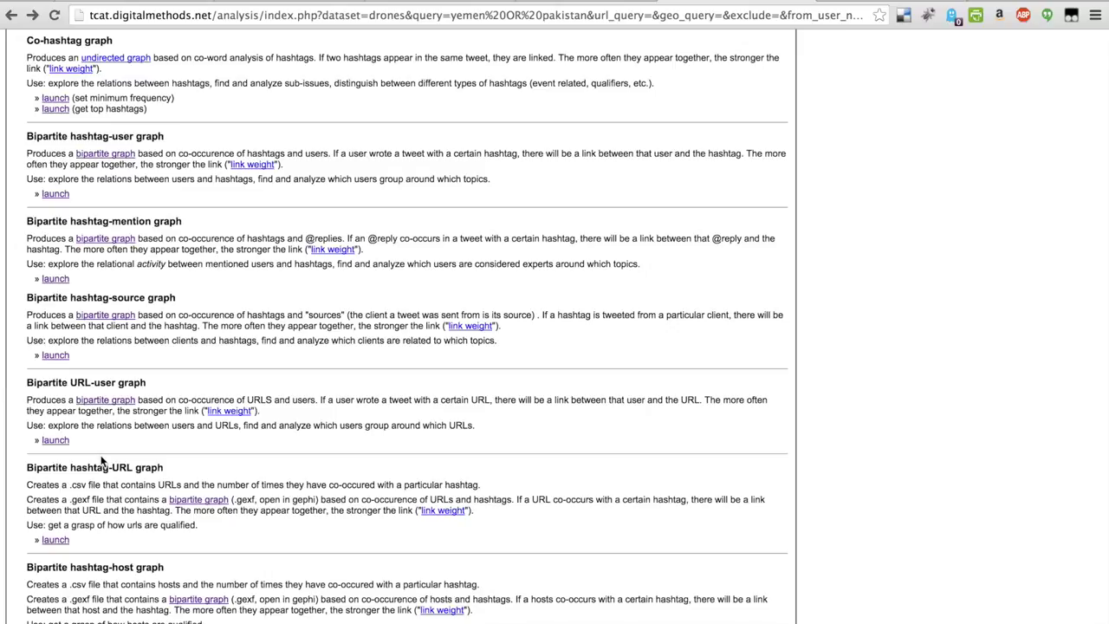
pyautogui.scroll(-8, 101, 460)
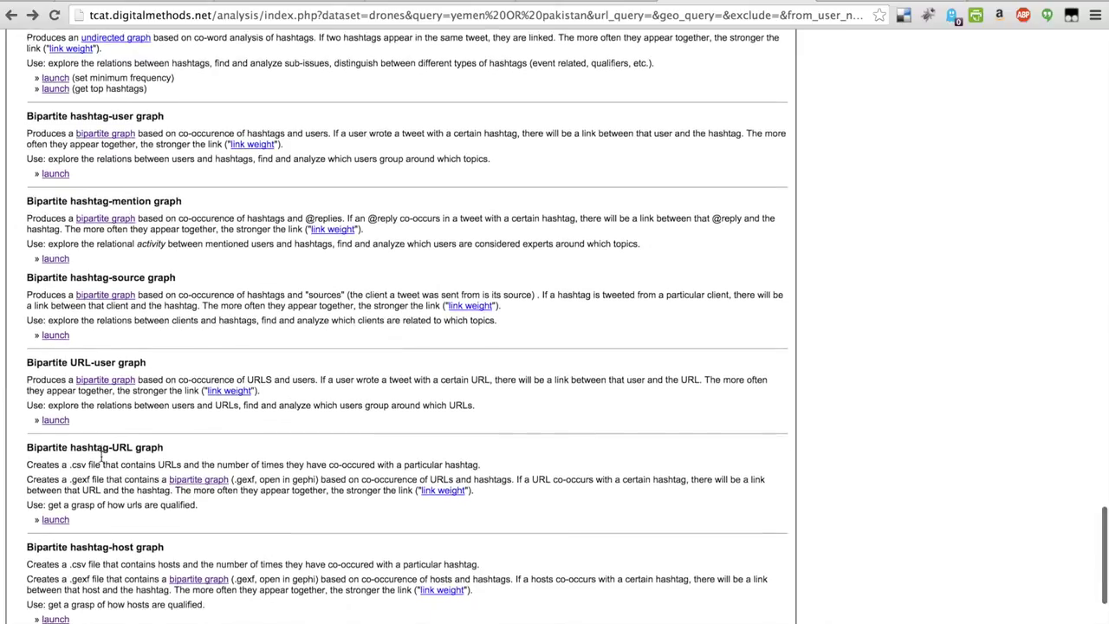